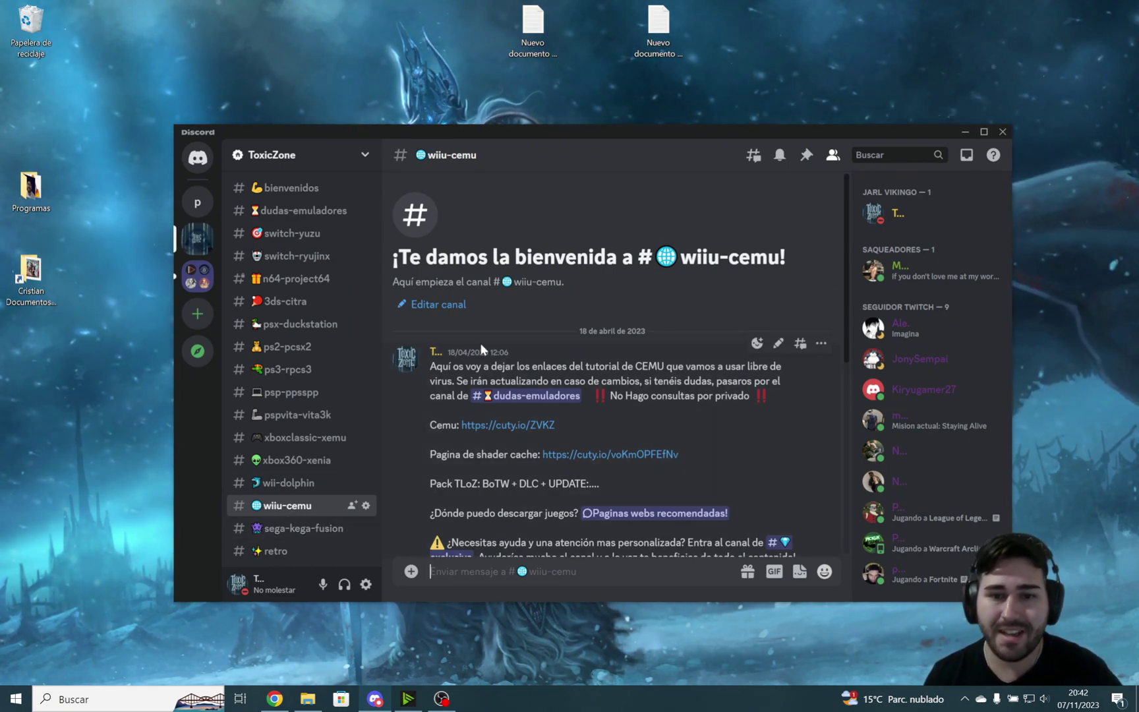
# Review the Cemu and shader cache links posted in the wiiu-cemu channel, and minimize Discord
pyautogui.scroll(-1, 516, 326)
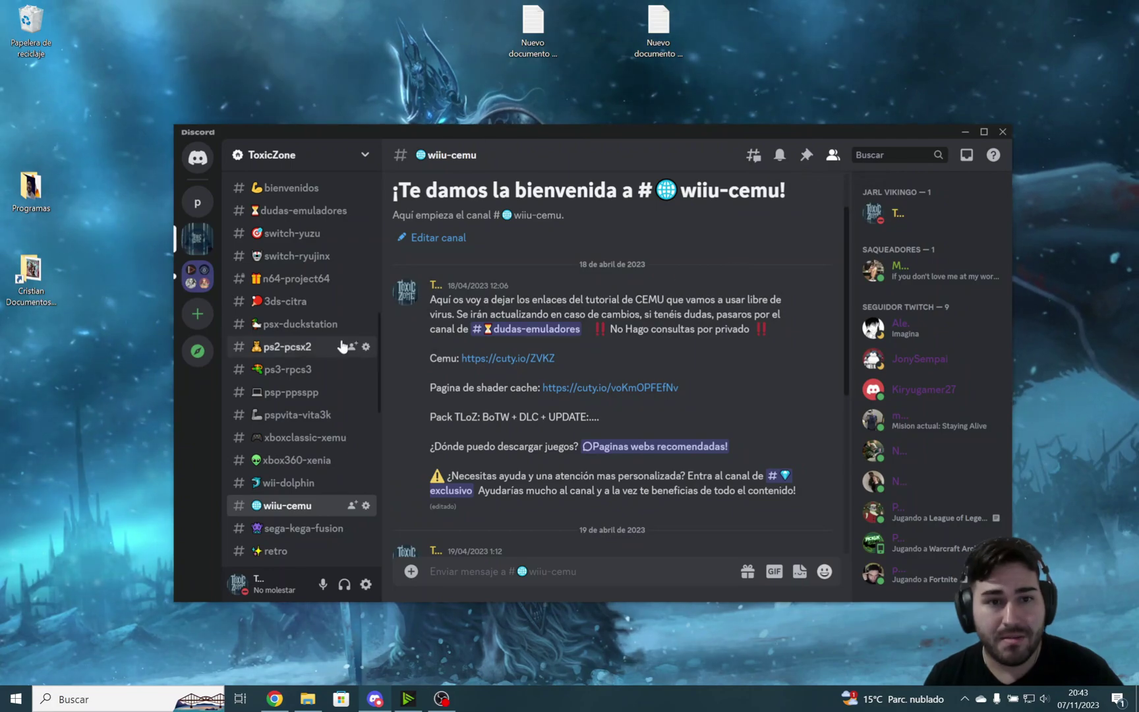
pyautogui.scroll(3, 360, 375)
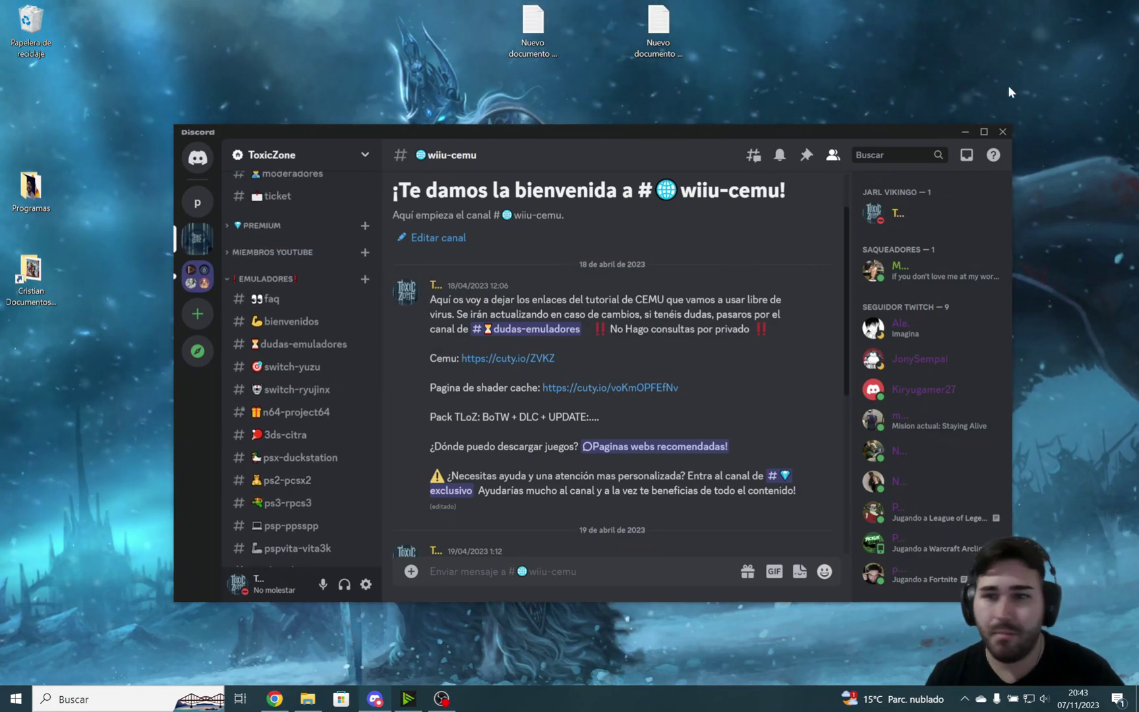
pyautogui.click(964, 133)
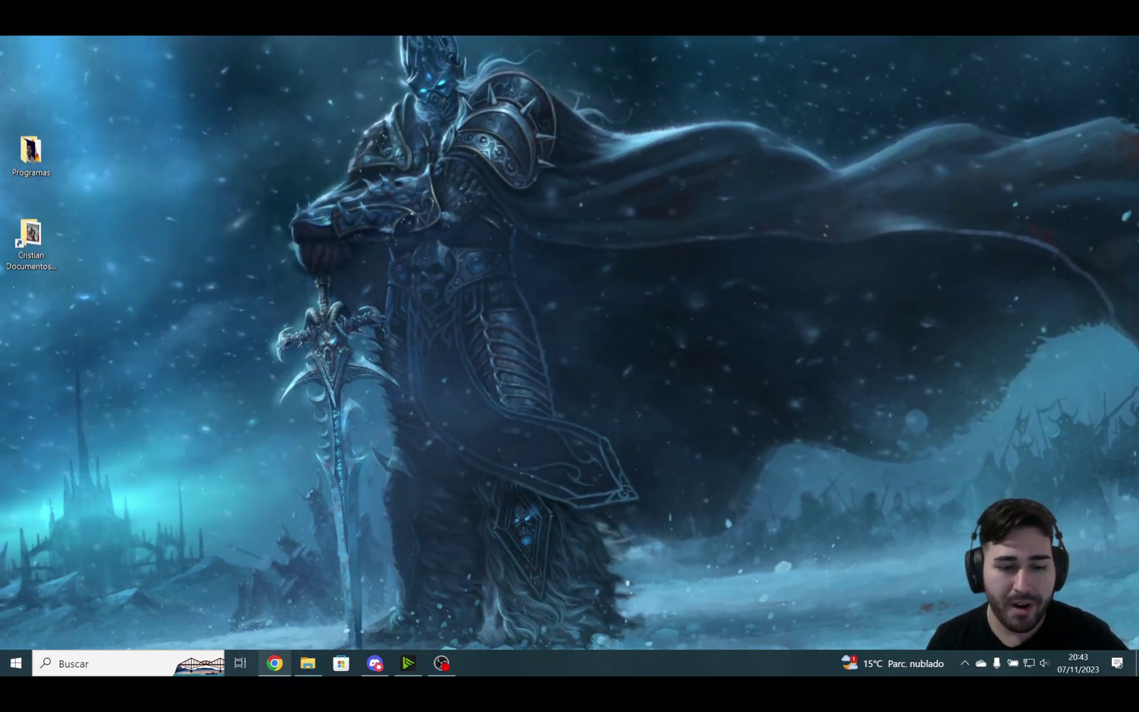
# Switch to the Chrome page of unofficial Cemu caches and filter the list to the EUR region only
pyautogui.moveTo(274, 699)
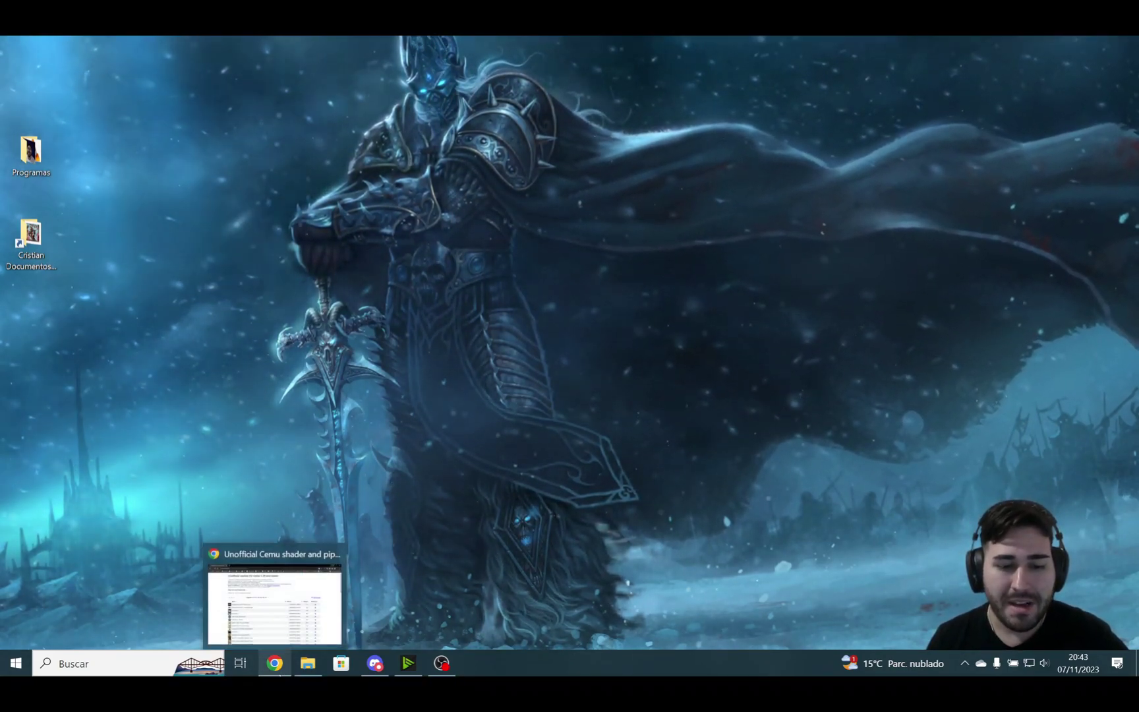
pyautogui.click(275, 663)
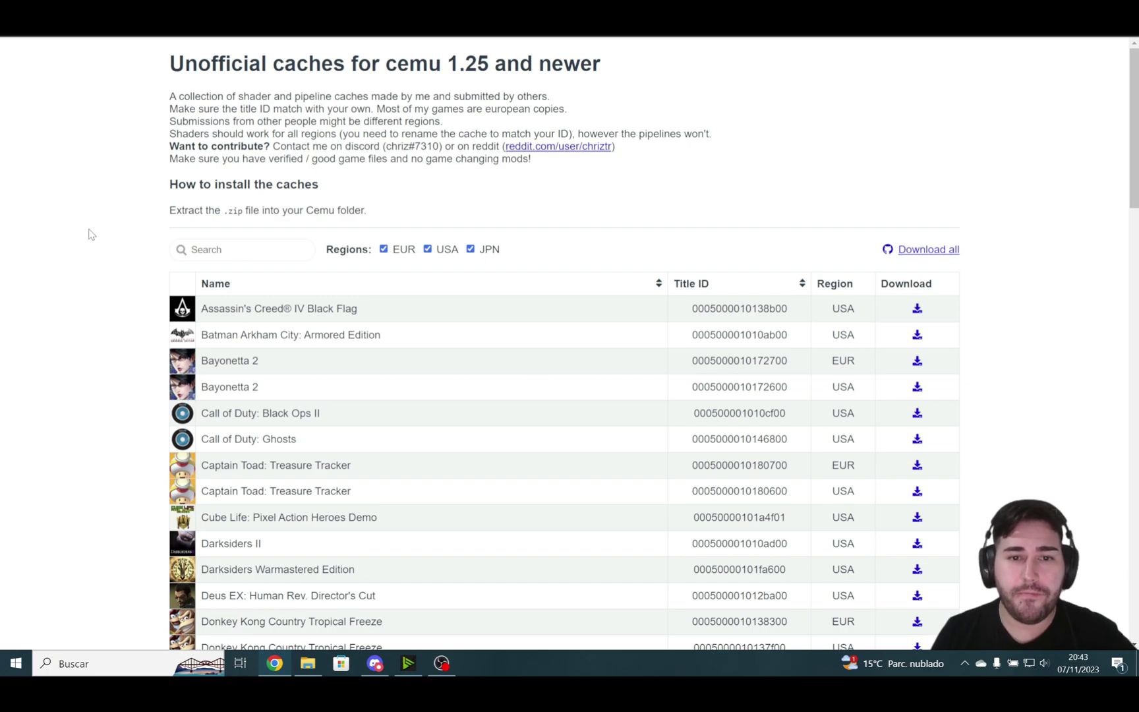
pyautogui.scroll(-1, 123, 266)
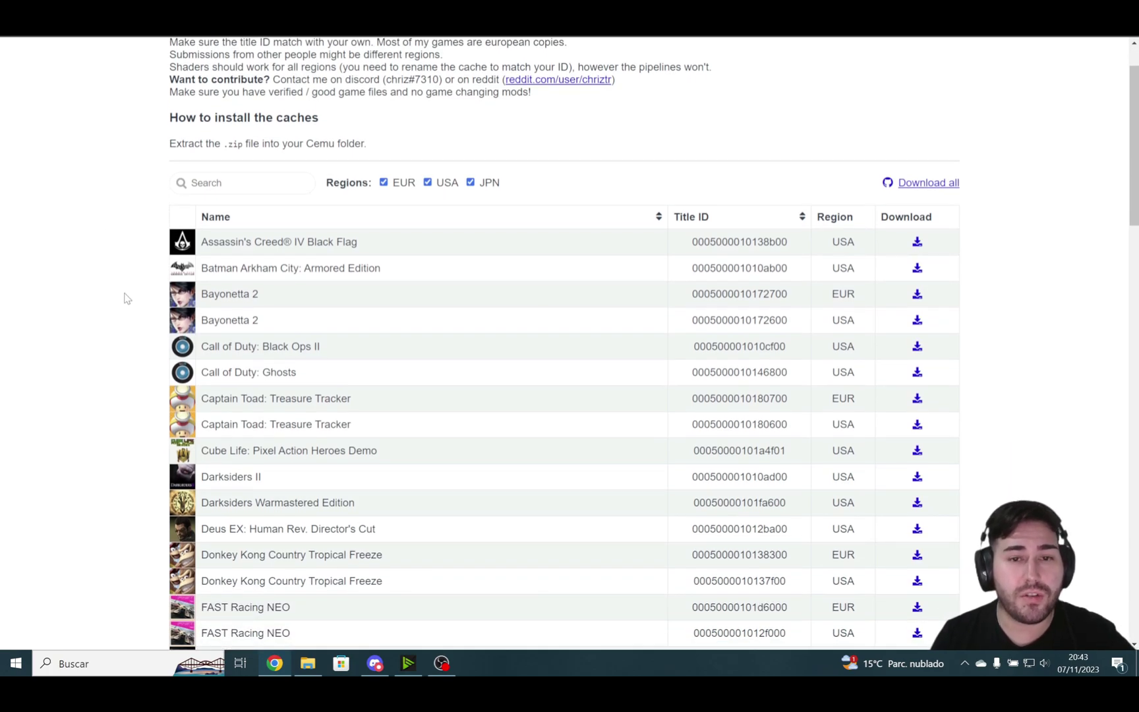
pyautogui.scroll(-3, 110, 308)
pyautogui.scroll(4, 99, 322)
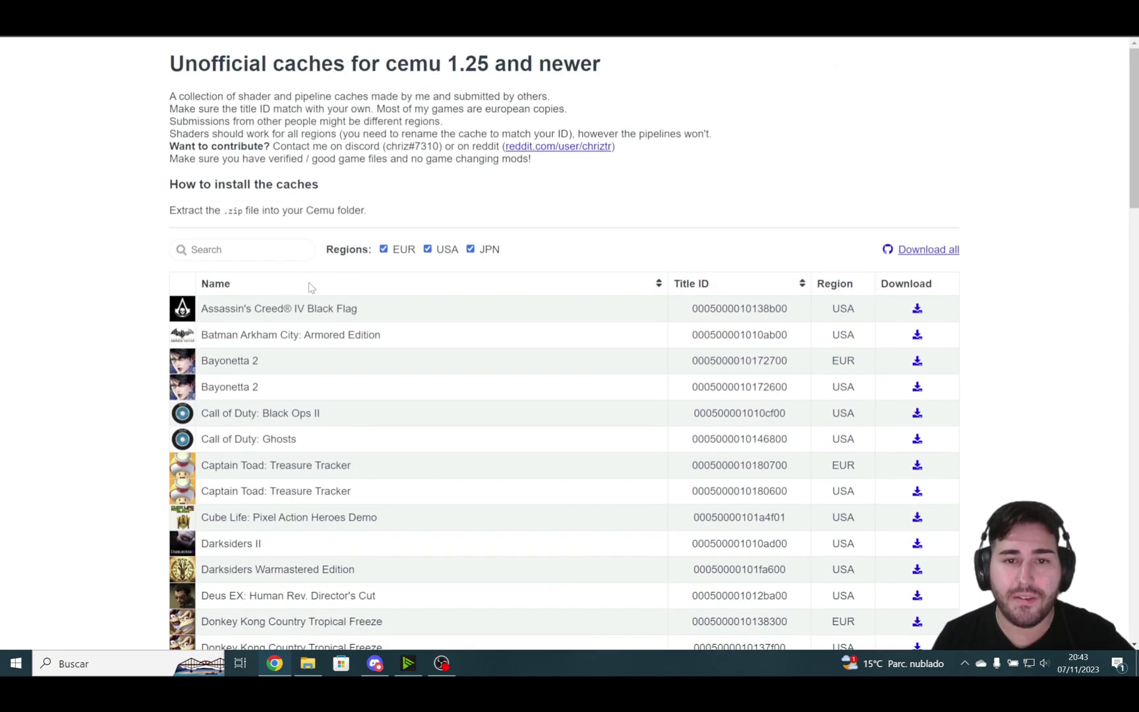
pyautogui.click(427, 249)
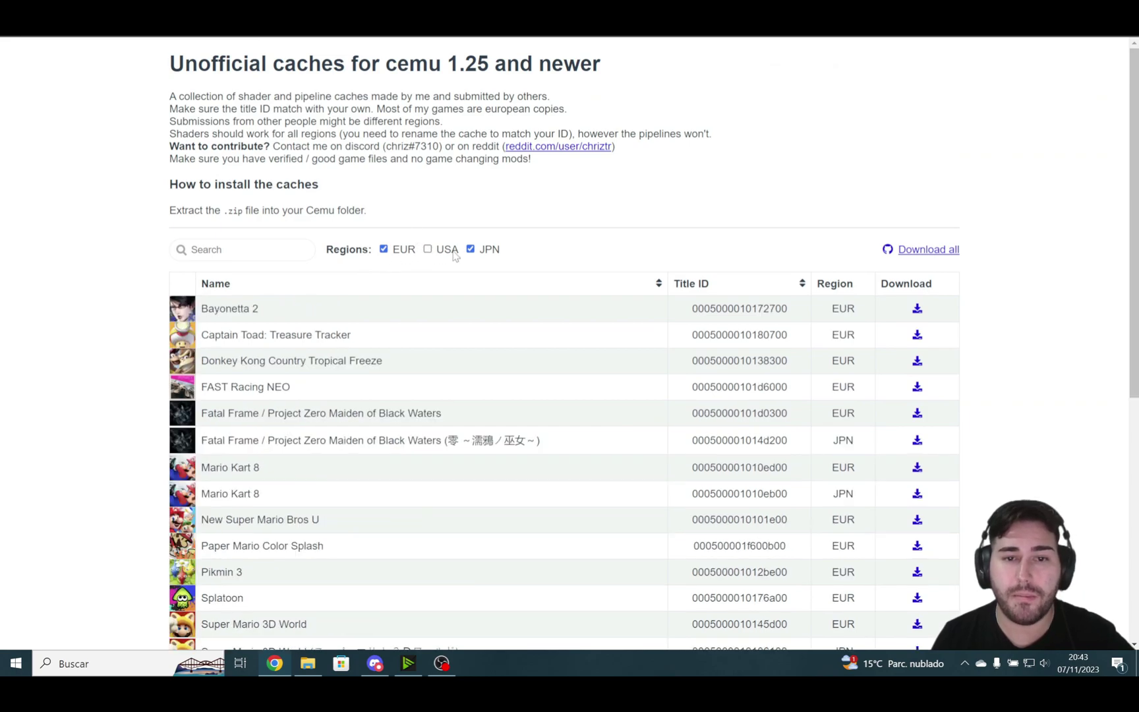
pyautogui.click(470, 249)
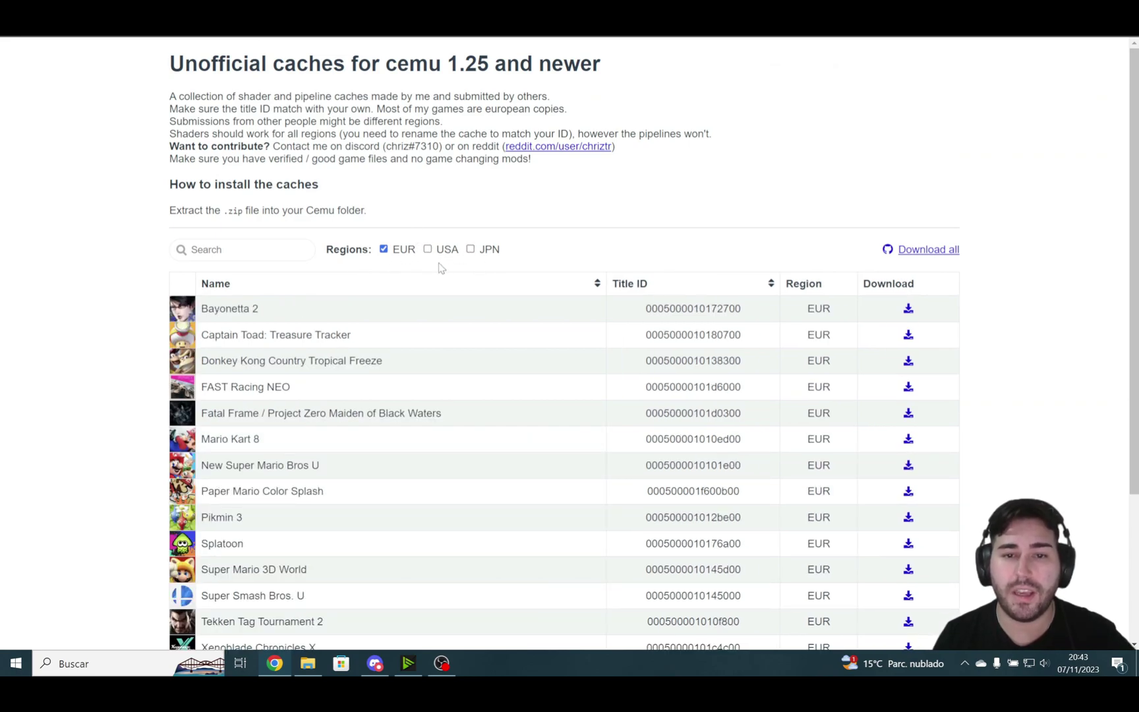
pyautogui.scroll(-3, 104, 303)
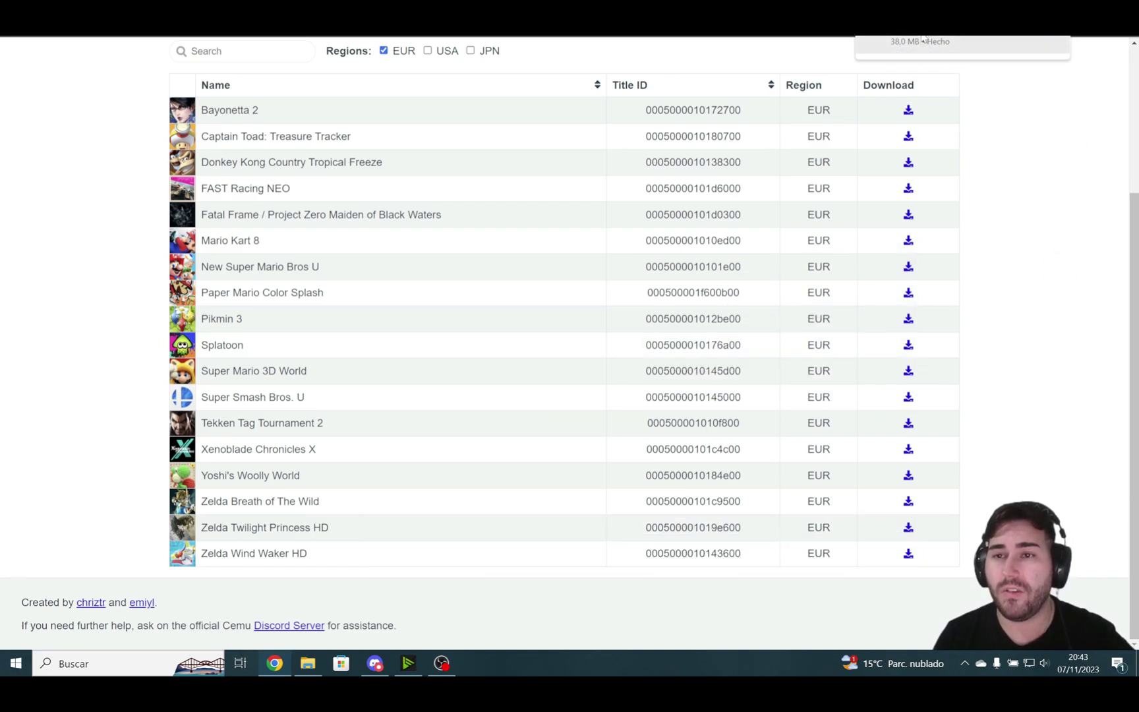
pyautogui.click(920, 41)
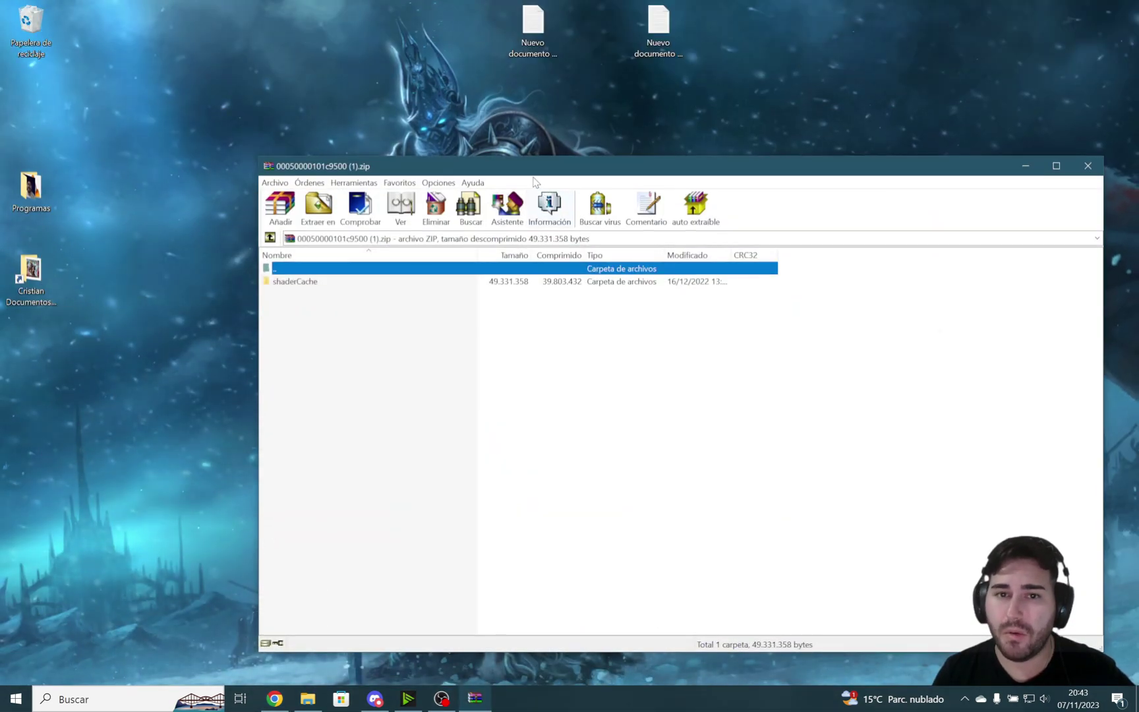
pyautogui.moveTo(524, 138); pyautogui.dragTo(360, 150)
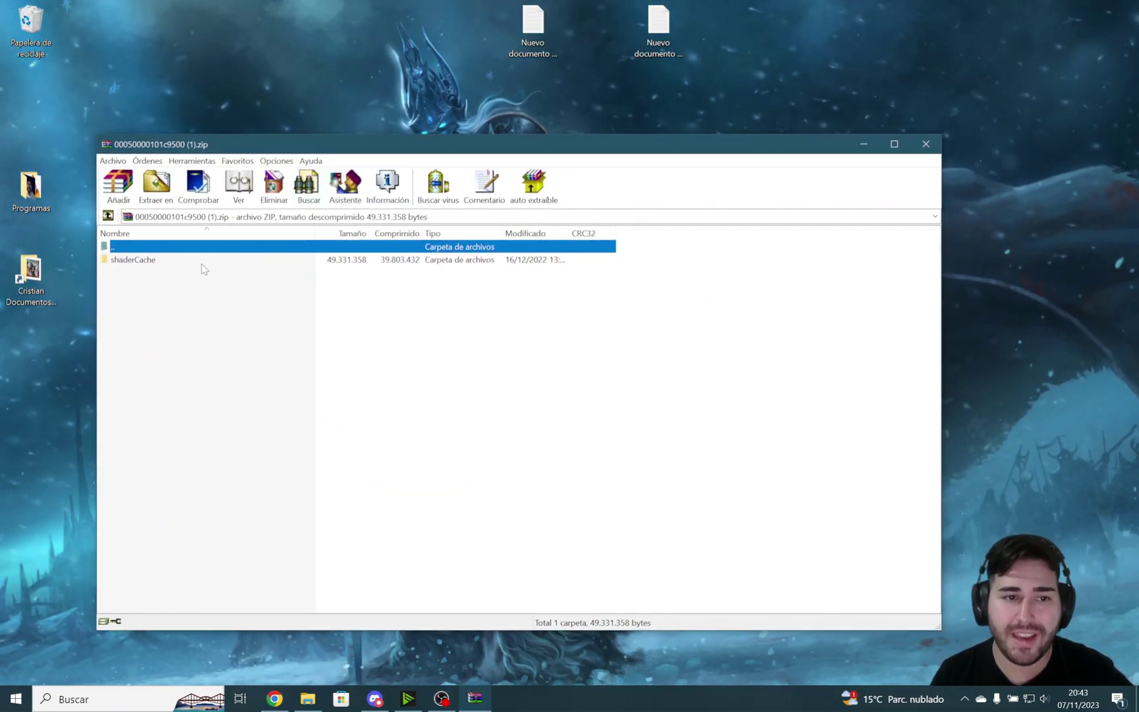
# Open the shaderCache\transferable folder both in the archive and in the Cemu_2.0-59 directory in File Explorer
pyautogui.click(308, 699)
pyautogui.moveTo(352, 194); pyautogui.dragTo(519, 248)
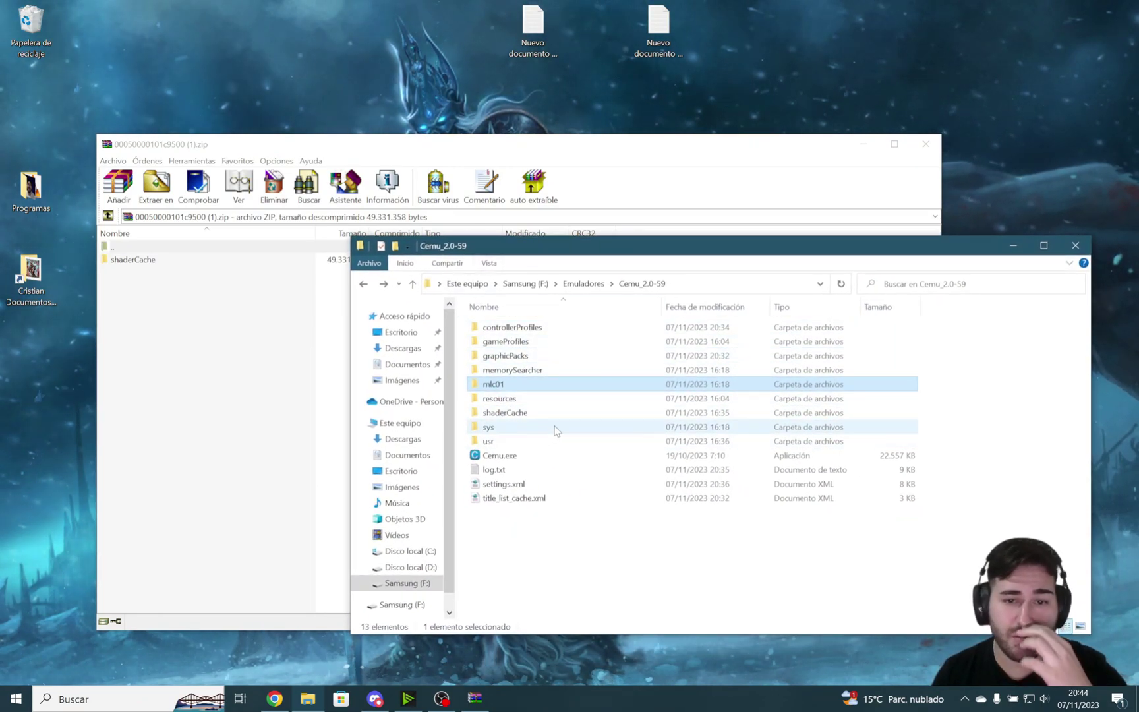
pyautogui.doubleClick(511, 413)
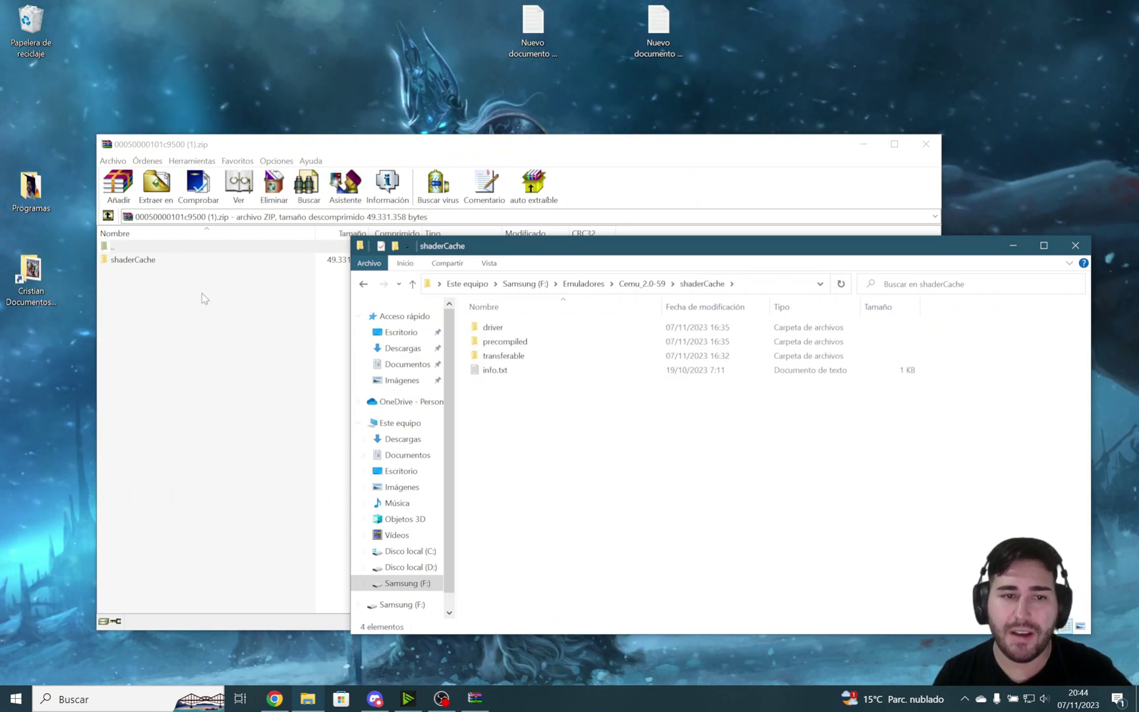
pyautogui.doubleClick(132, 259)
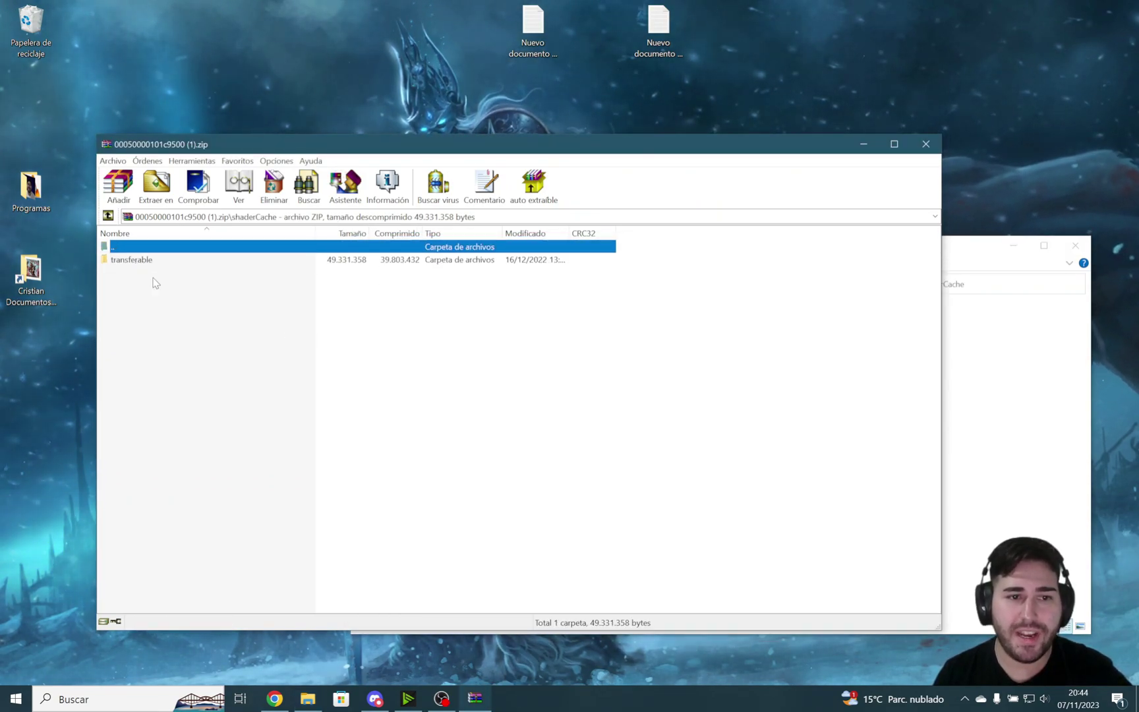
pyautogui.doubleClick(133, 263)
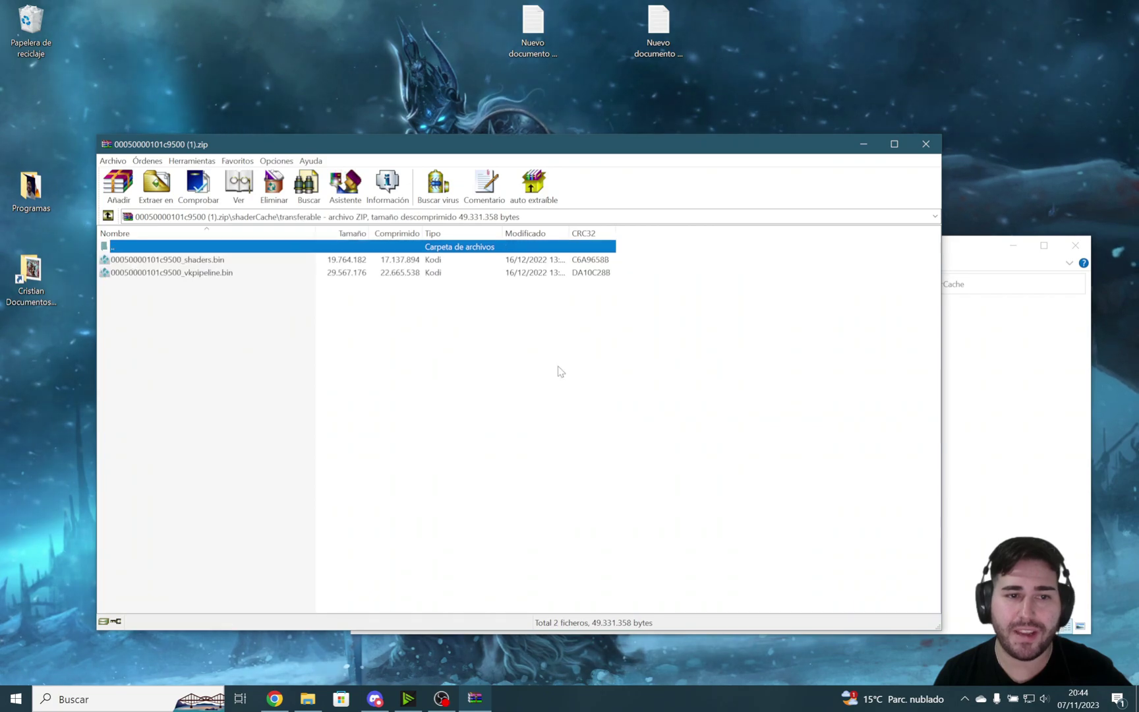
pyautogui.click(968, 451)
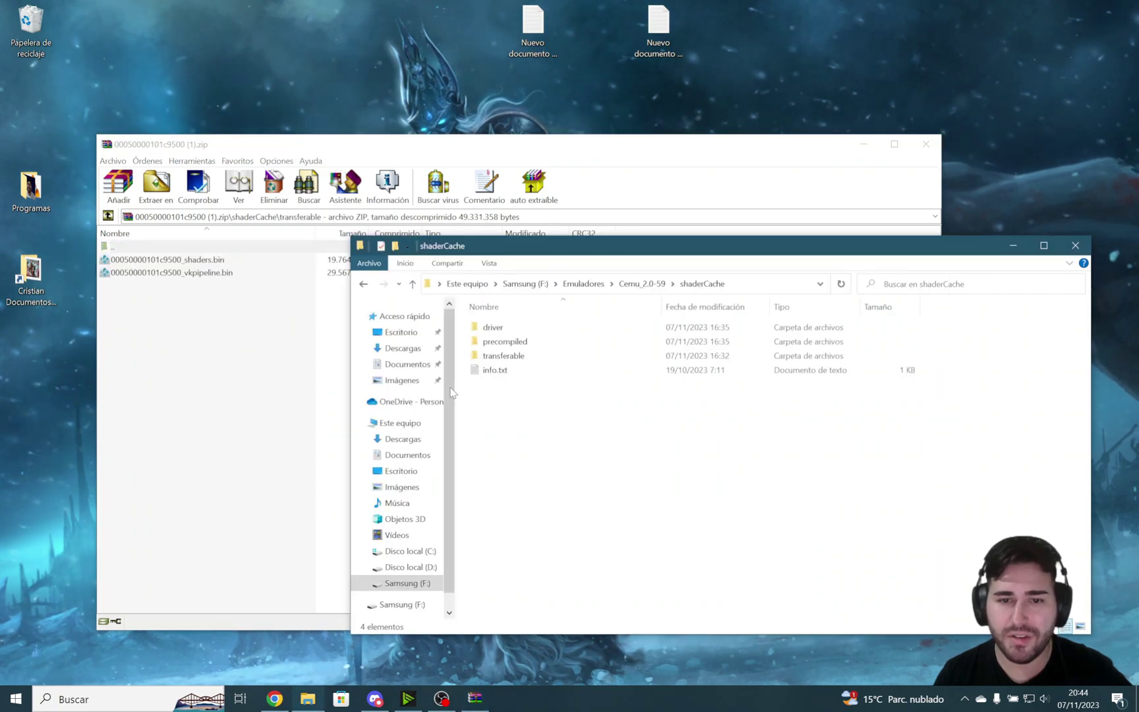
pyautogui.doubleClick(504, 355)
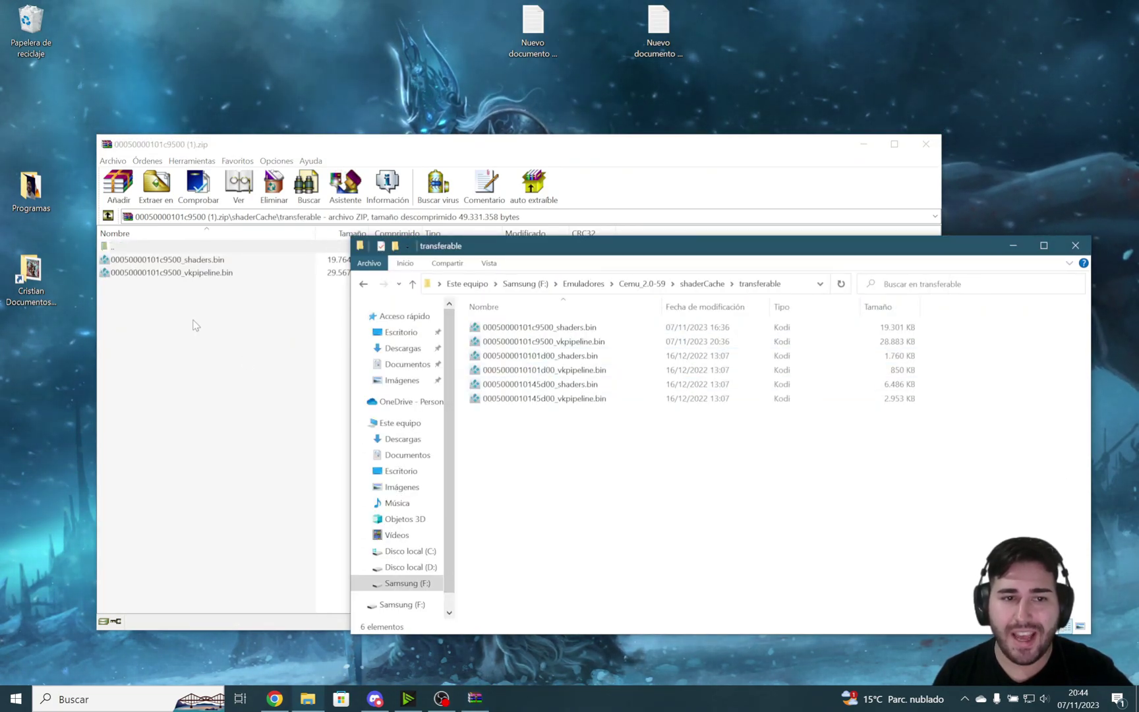
# Select the archive's shaders and vkpipeline .bin files to compare them with the transferable folder, and close the archive without extracting
pyautogui.click(234, 296)
pyautogui.moveTo(237, 297); pyautogui.dragTo(193, 257)
pyautogui.click(982, 453)
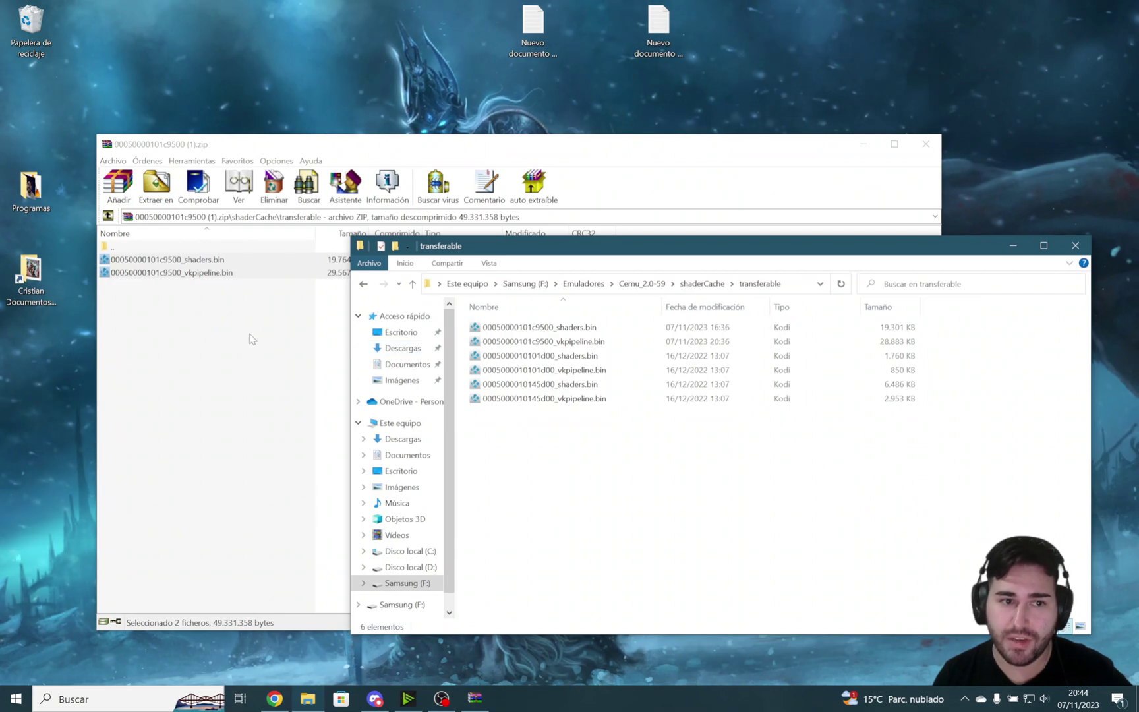
pyautogui.click(178, 302)
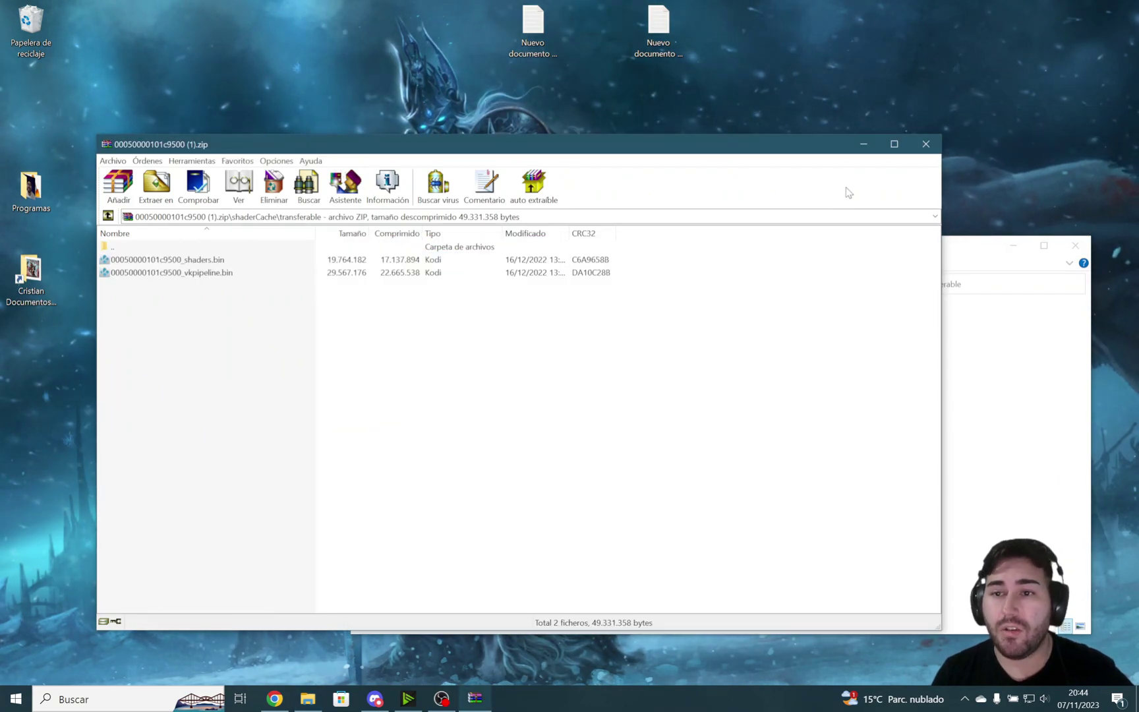
pyautogui.click(925, 144)
# Return to the Cemu_2.0-59 folder, launch Cemu.exe, minimize File Explorer and centre the emulator window
pyautogui.moveTo(540, 238); pyautogui.dragTo(440, 225)
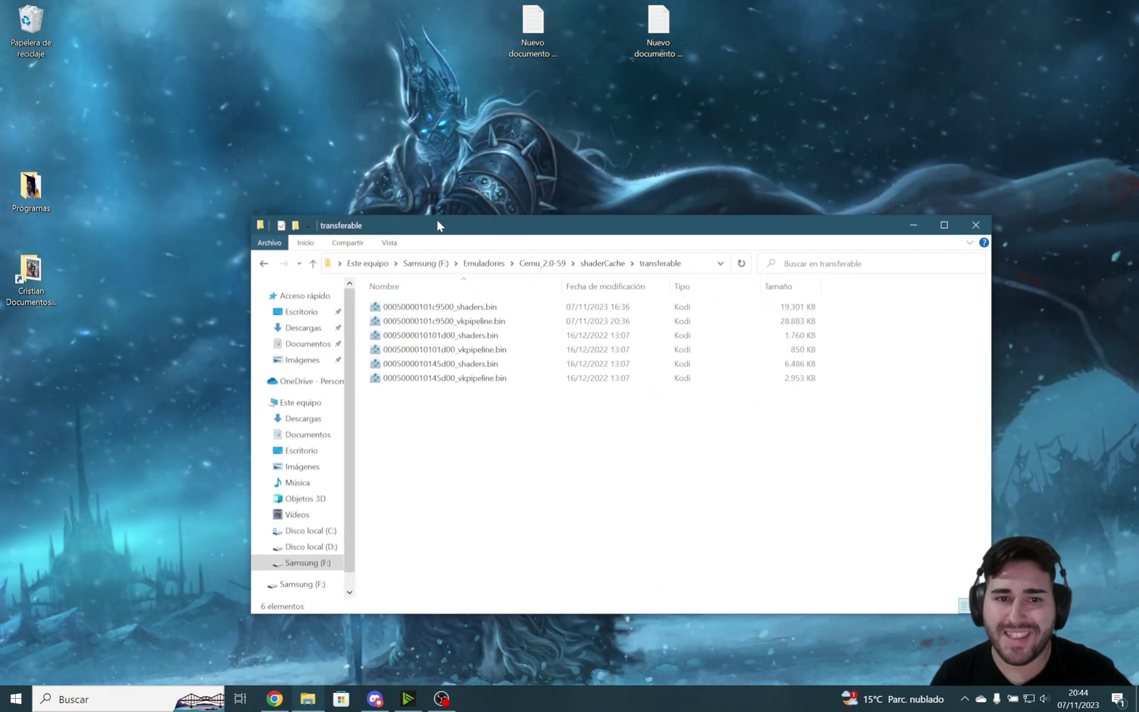
pyautogui.click(266, 264)
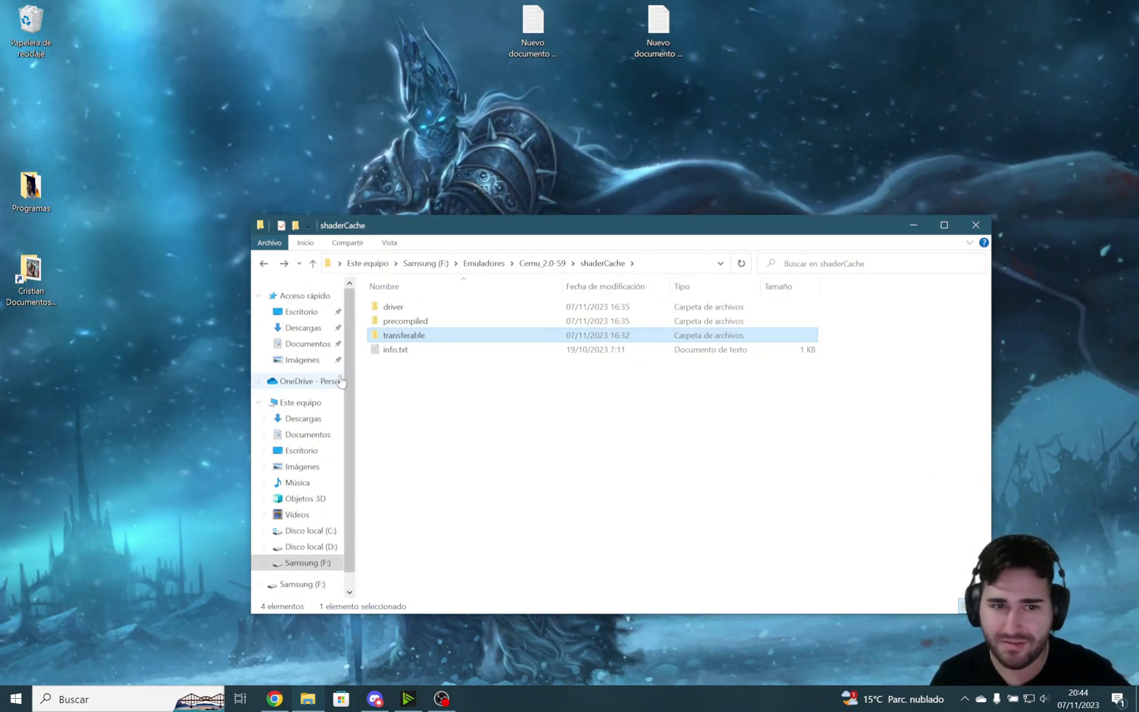
pyautogui.click(265, 265)
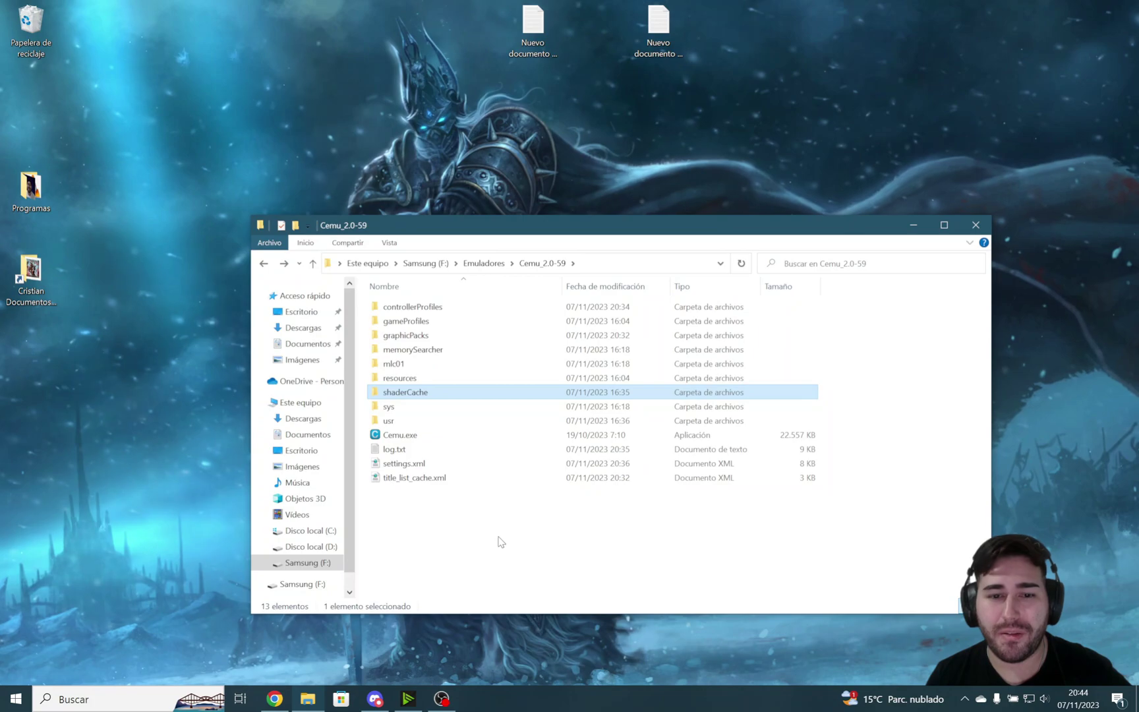
pyautogui.doubleClick(411, 438)
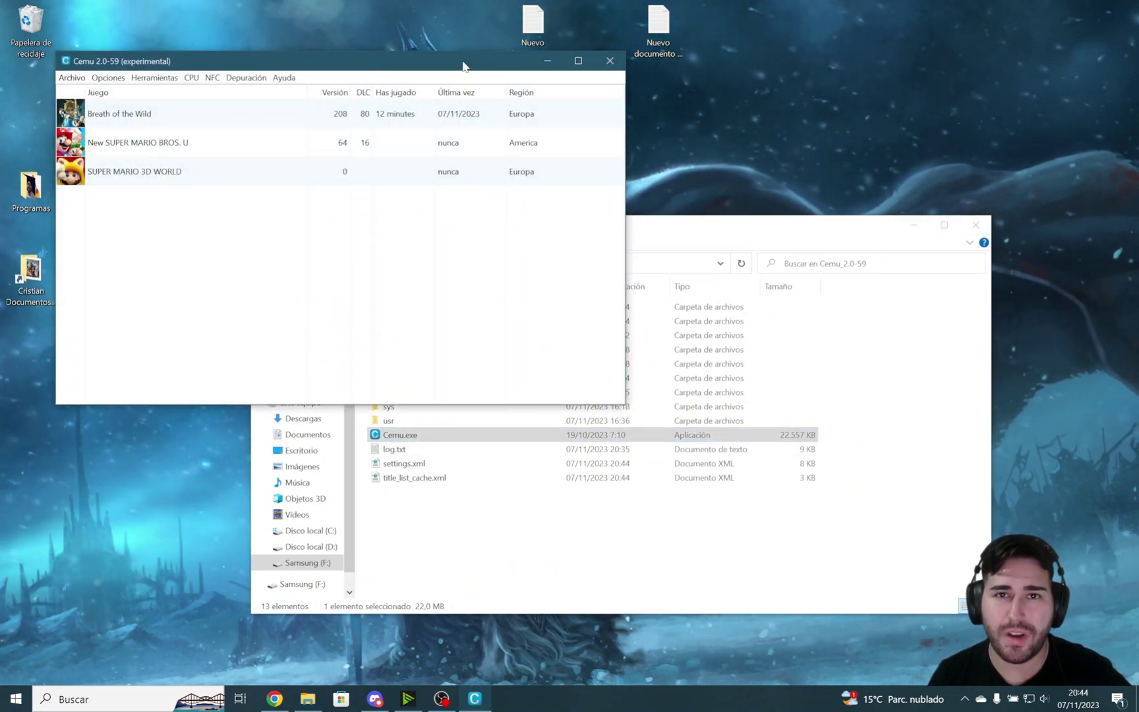
pyautogui.click(917, 221)
pyautogui.moveTo(264, 61); pyautogui.dragTo(485, 175)
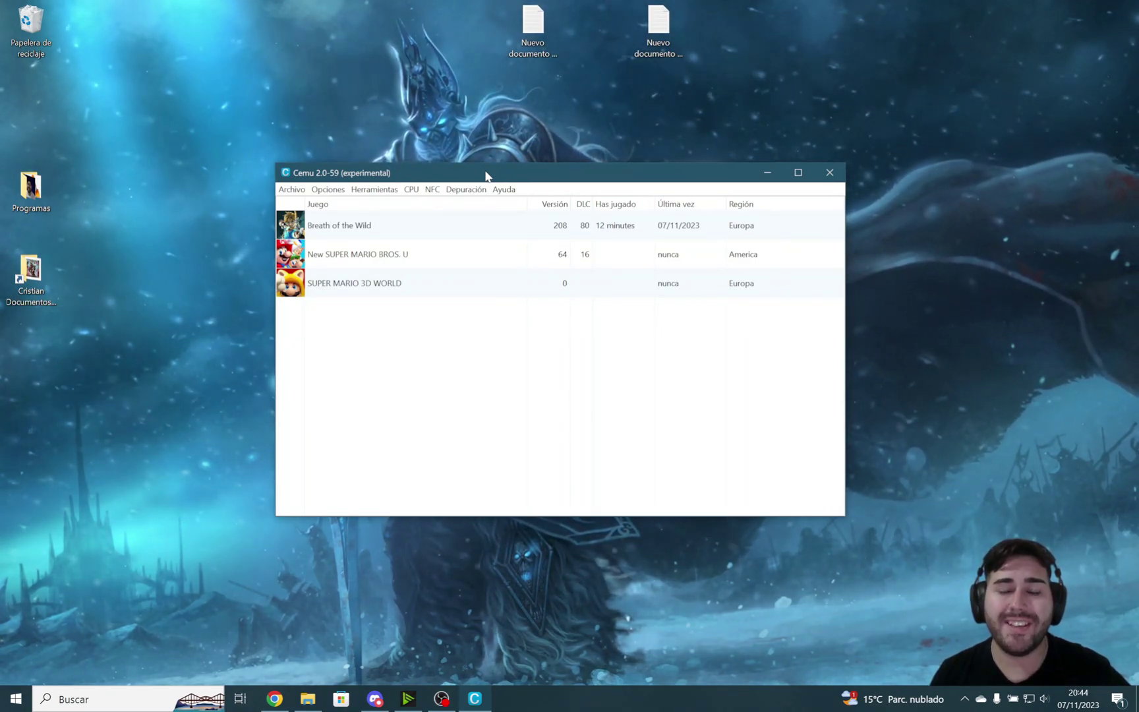
# Open the graphic packs window and display the Graphics pack of The Legend of Zelda: Breath of the Wild in an enlarged view
pyautogui.click(325, 190)
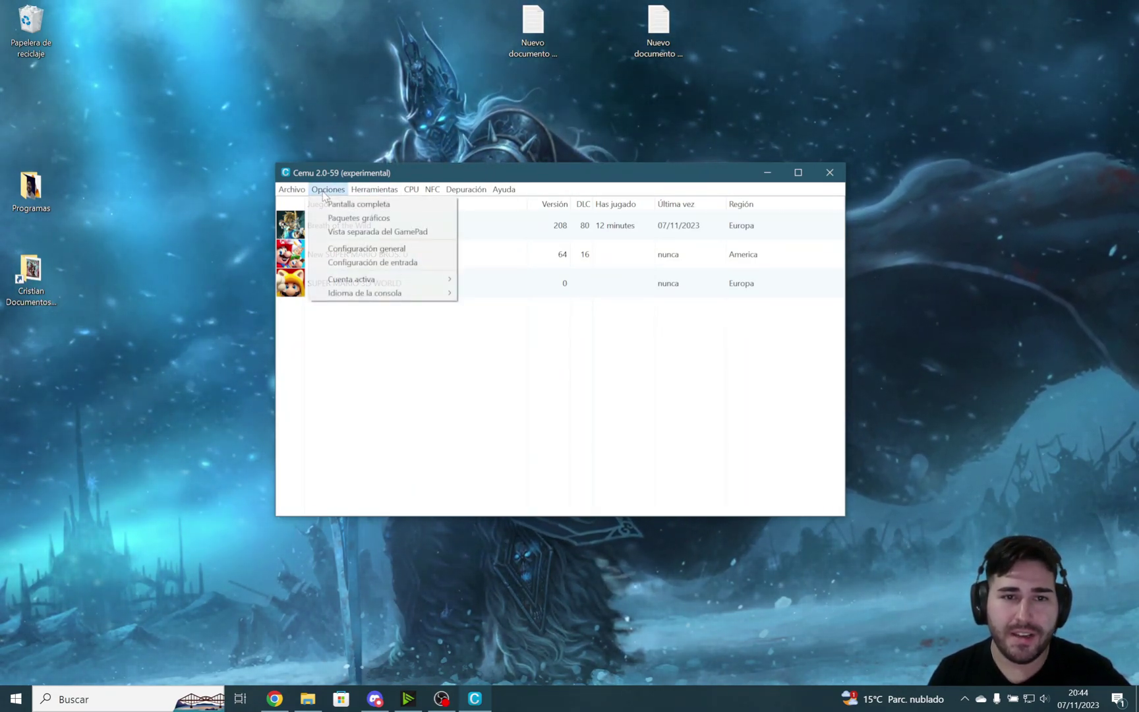
pyautogui.click(359, 218)
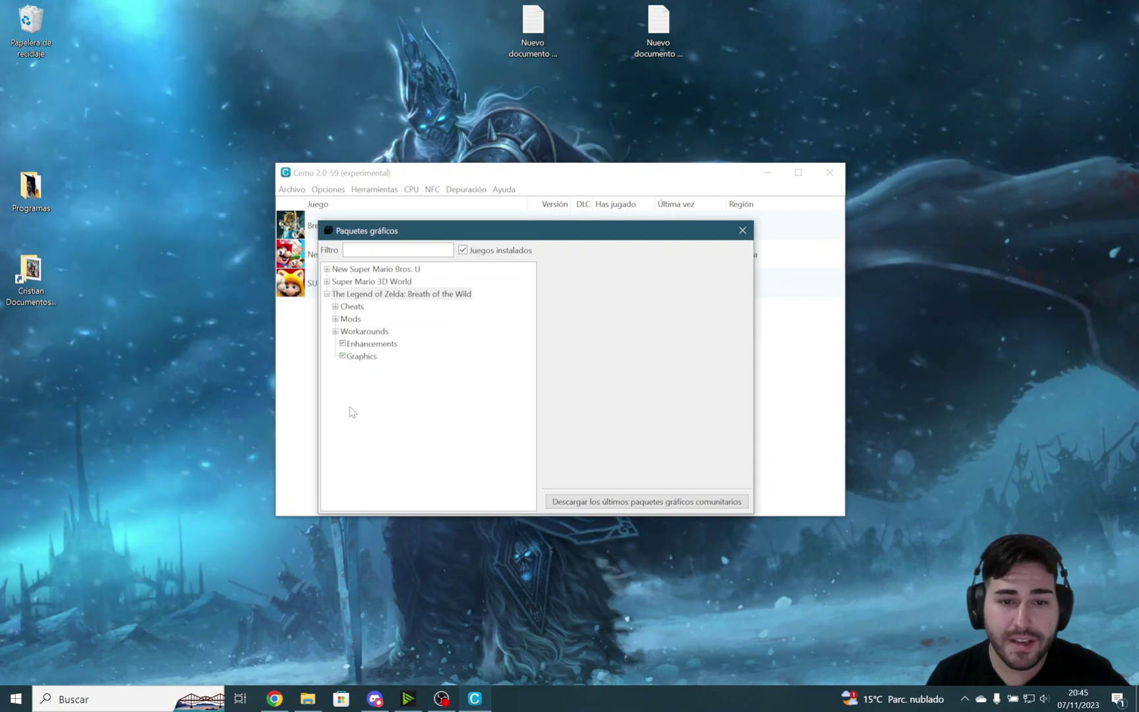
pyautogui.click(362, 360)
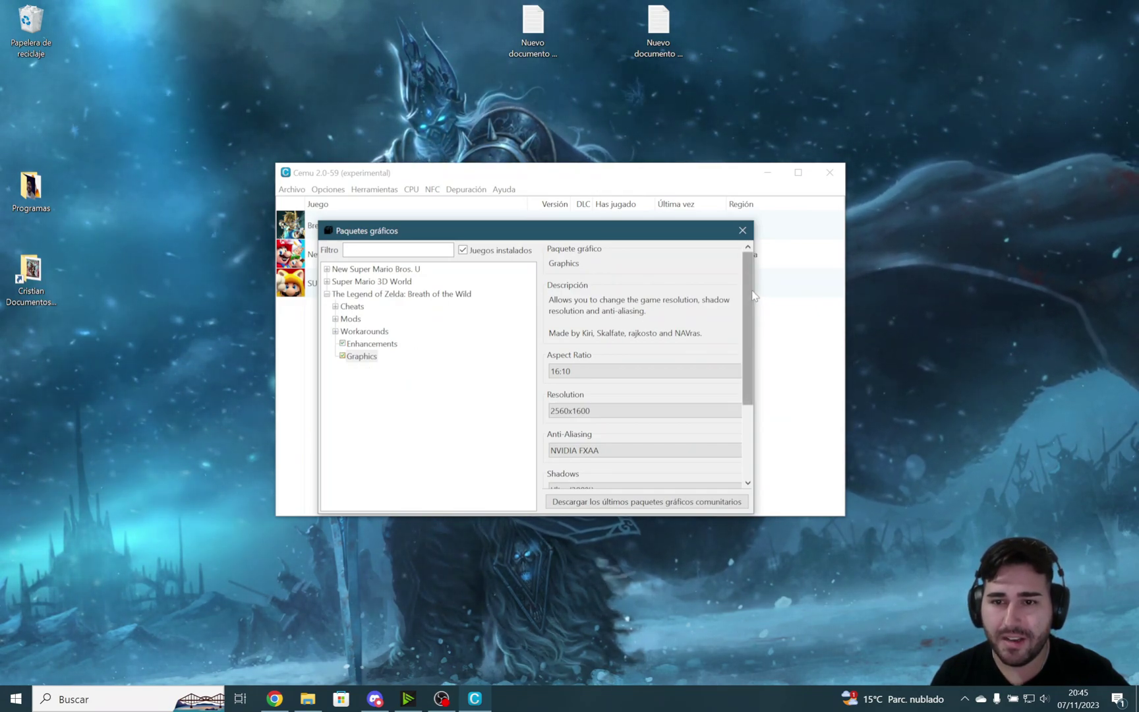
pyautogui.moveTo(762, 509)
pyautogui.mouseDown()
pyautogui.moveTo(826, 540)
pyautogui.moveTo(947, 565)
pyautogui.moveTo(984, 595)
pyautogui.mouseUp()
pyautogui.moveTo(596, 234); pyautogui.dragTo(545, 223)
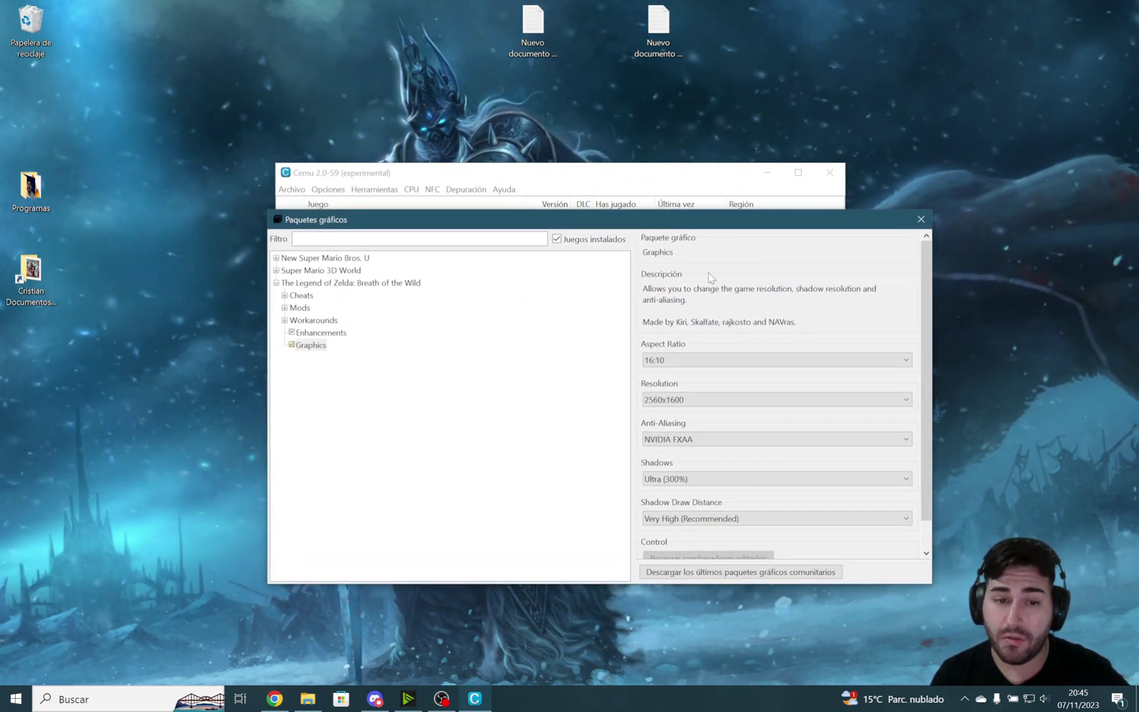
pyautogui.moveTo(930, 290); pyautogui.dragTo(930, 316)
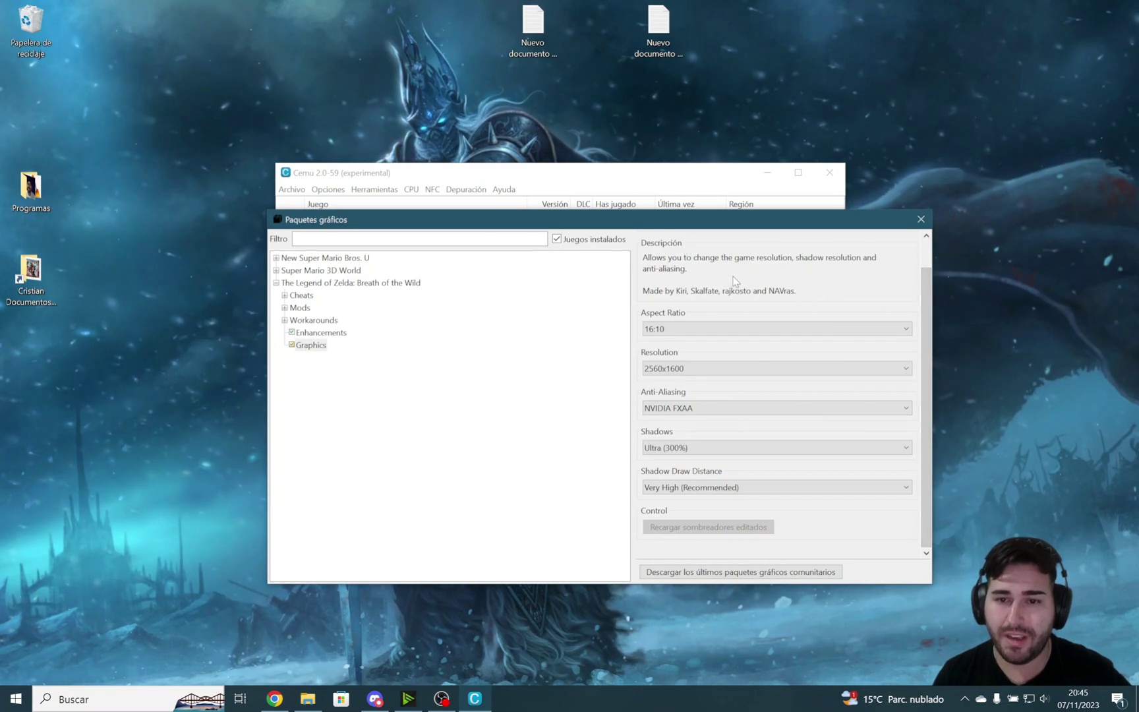
# Set the Graphics pack's aspect ratio to 16:10 and its resolution to 2560x1600
pyautogui.click(666, 335)
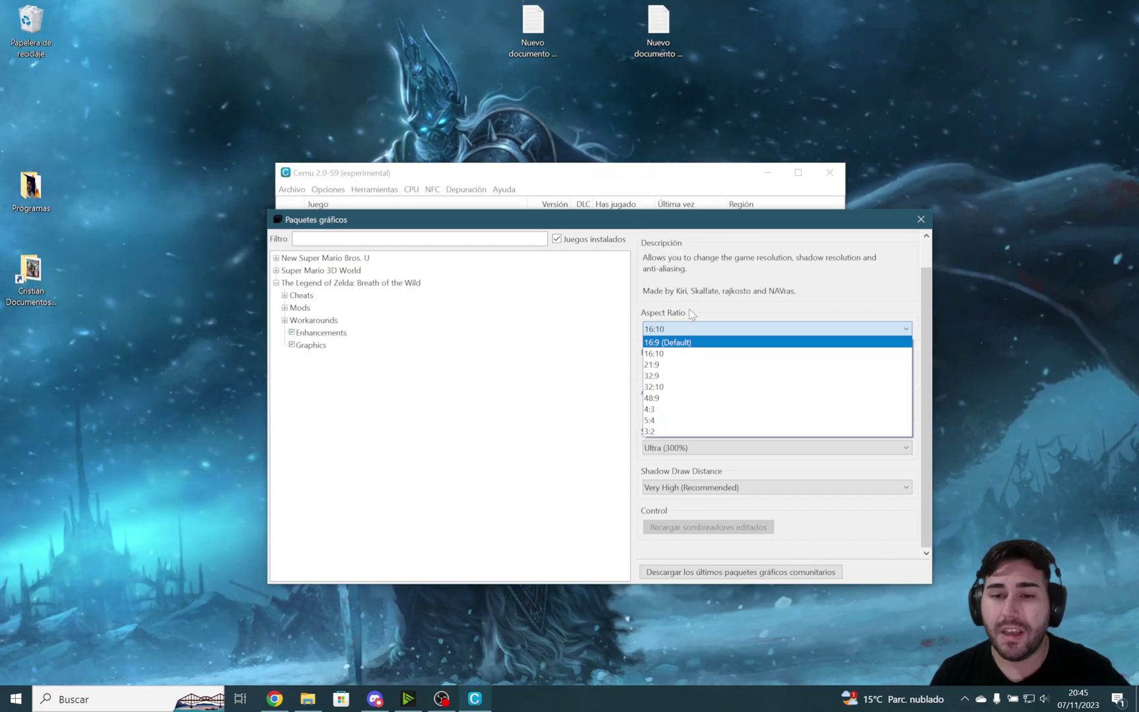
pyautogui.click(669, 355)
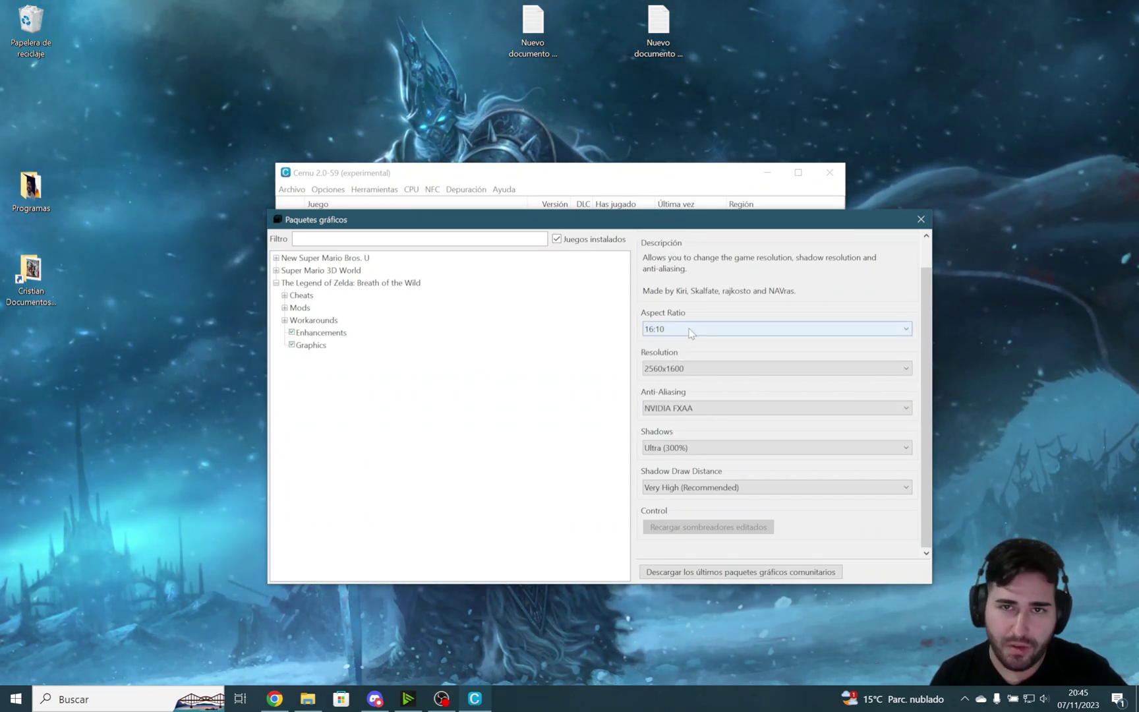
pyautogui.click(690, 369)
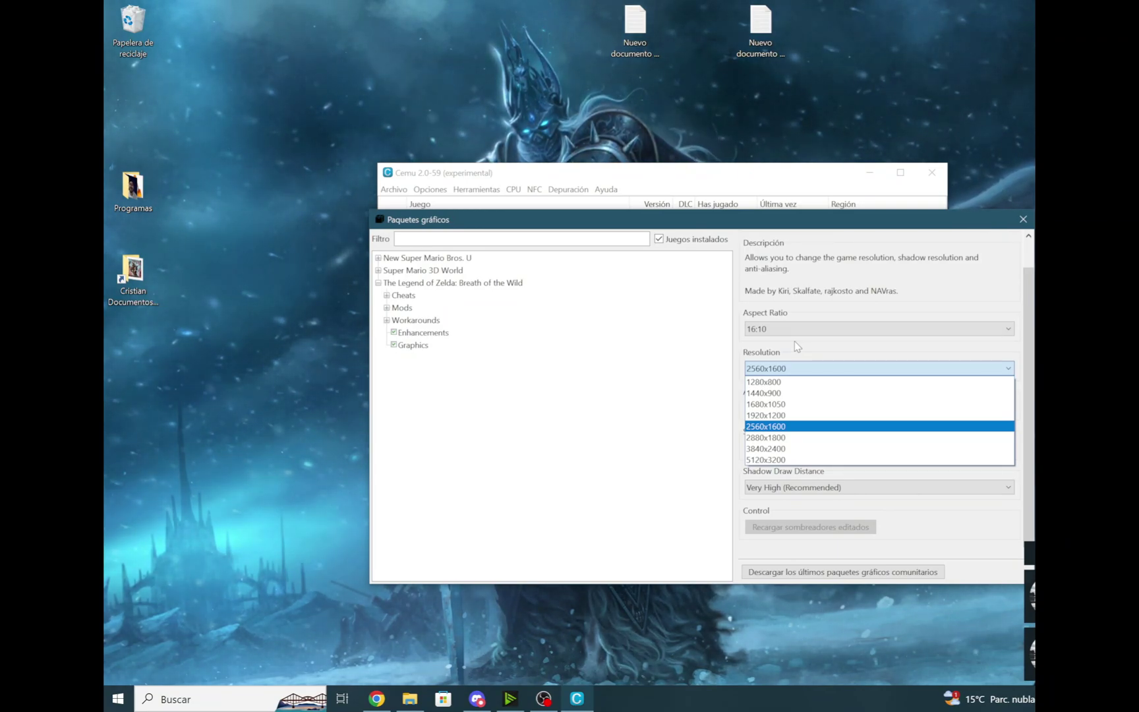
pyautogui.click(766, 427)
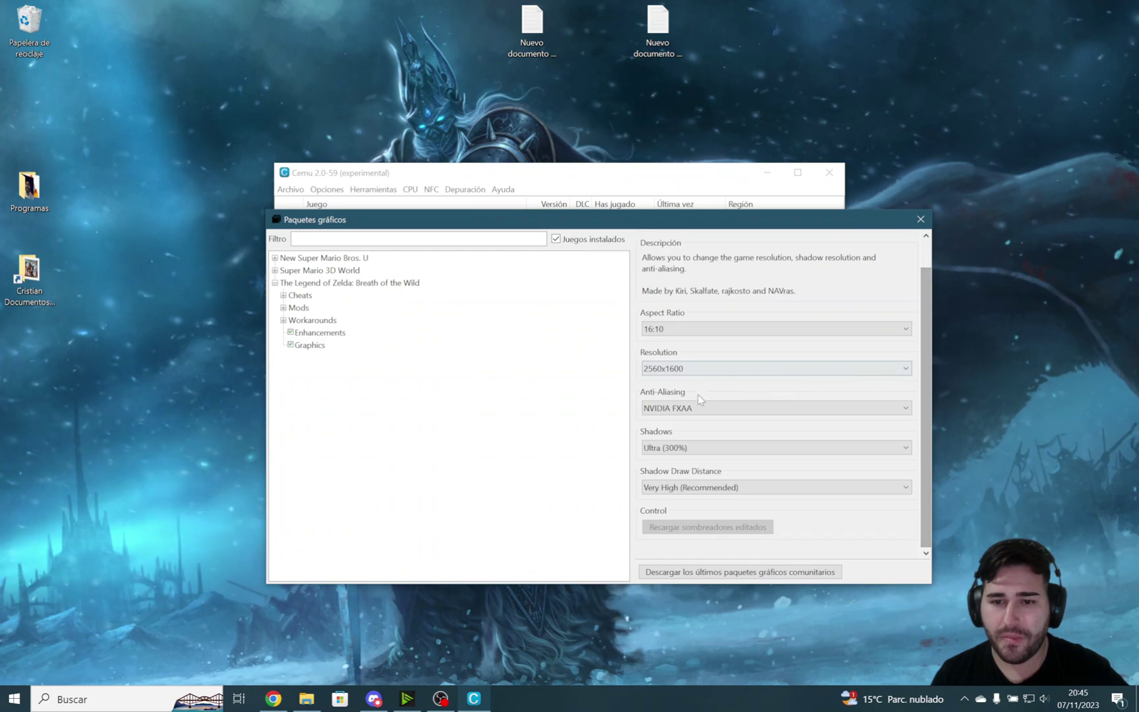
# Examine the anti-aliasing choices of the Graphics pack, leaving NVIDIA FXAA selected
pyautogui.click(679, 408)
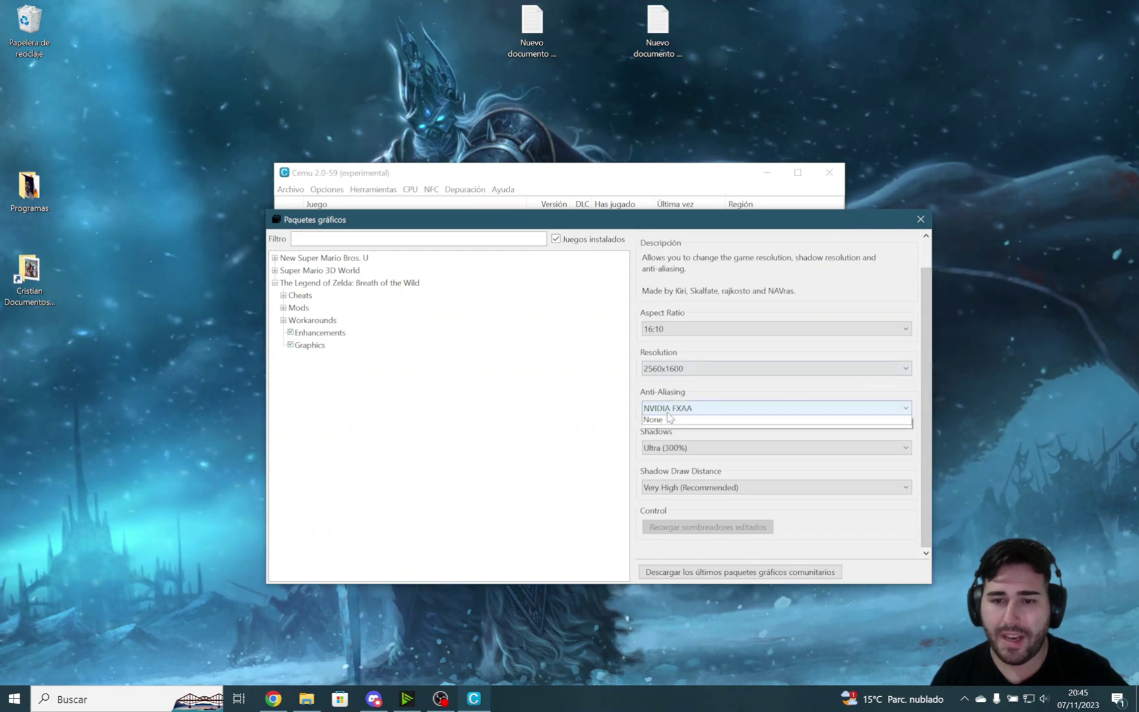
pyautogui.click(712, 392)
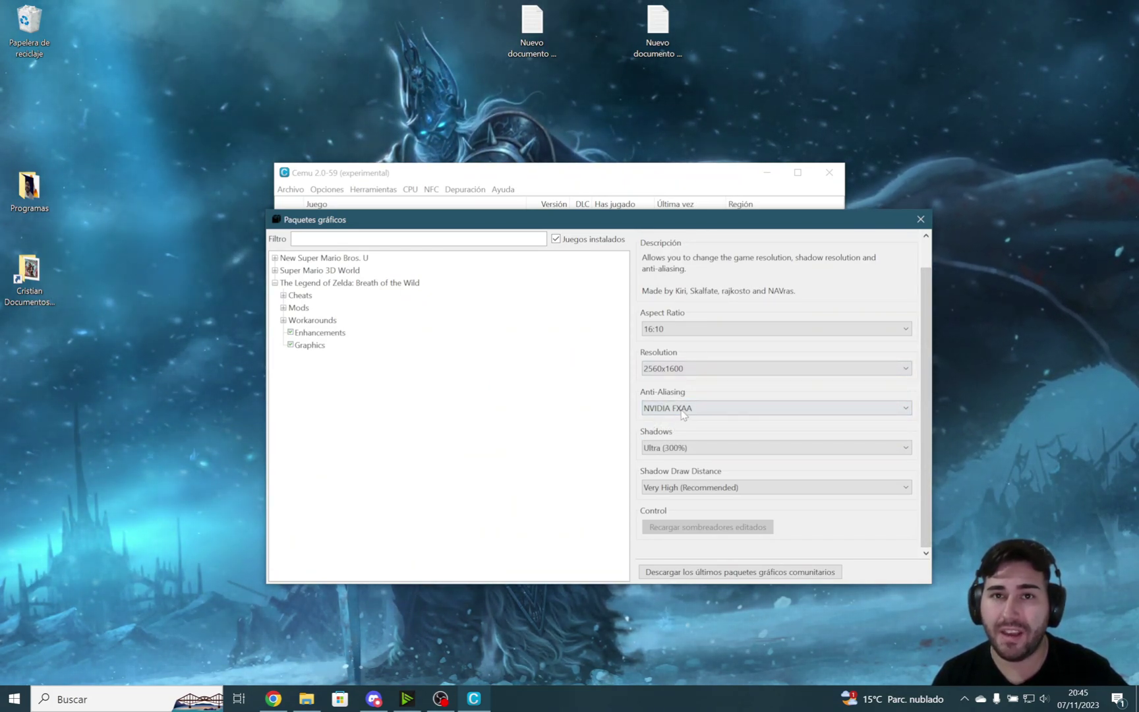
pyautogui.click(685, 408)
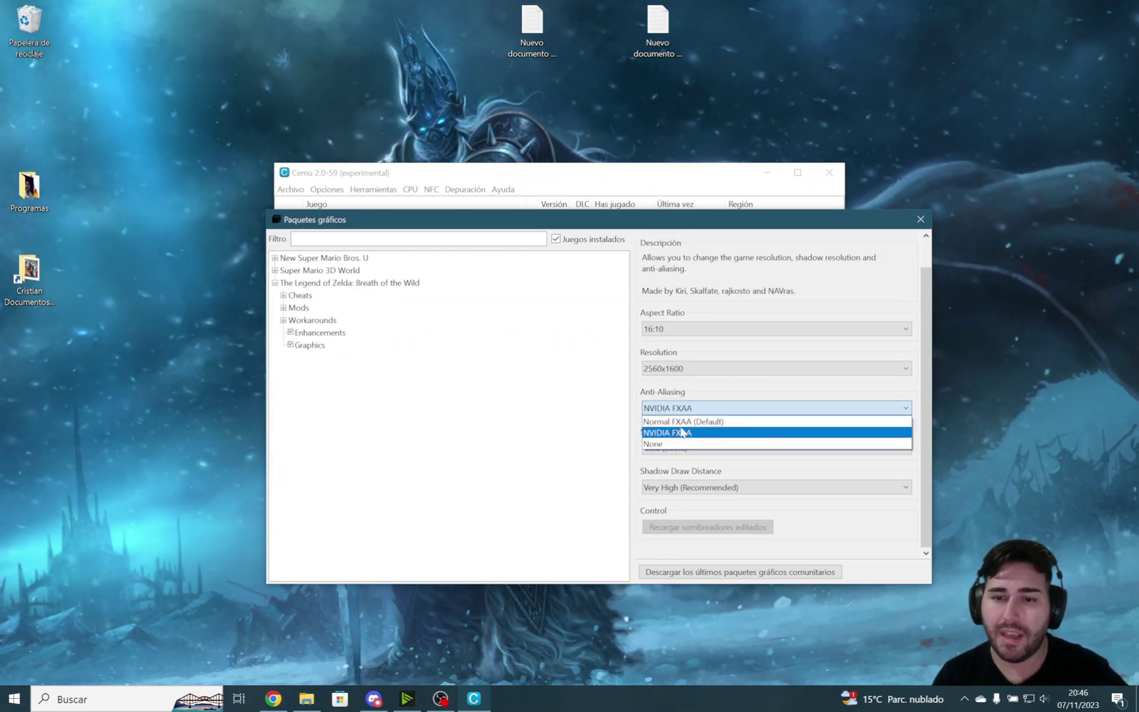
pyautogui.click(693, 391)
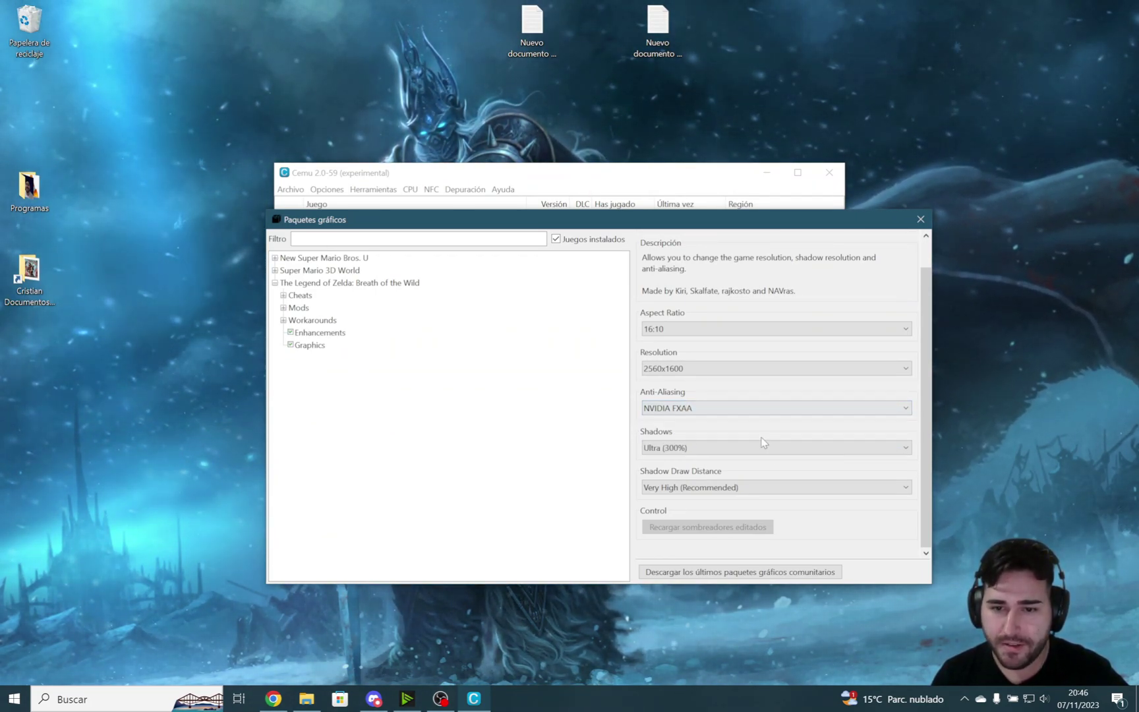
# Set the Graphics pack's Shadows to Ultra (300%) and Shadow Draw Distance to Very High (Recommended)
pyautogui.click(660, 448)
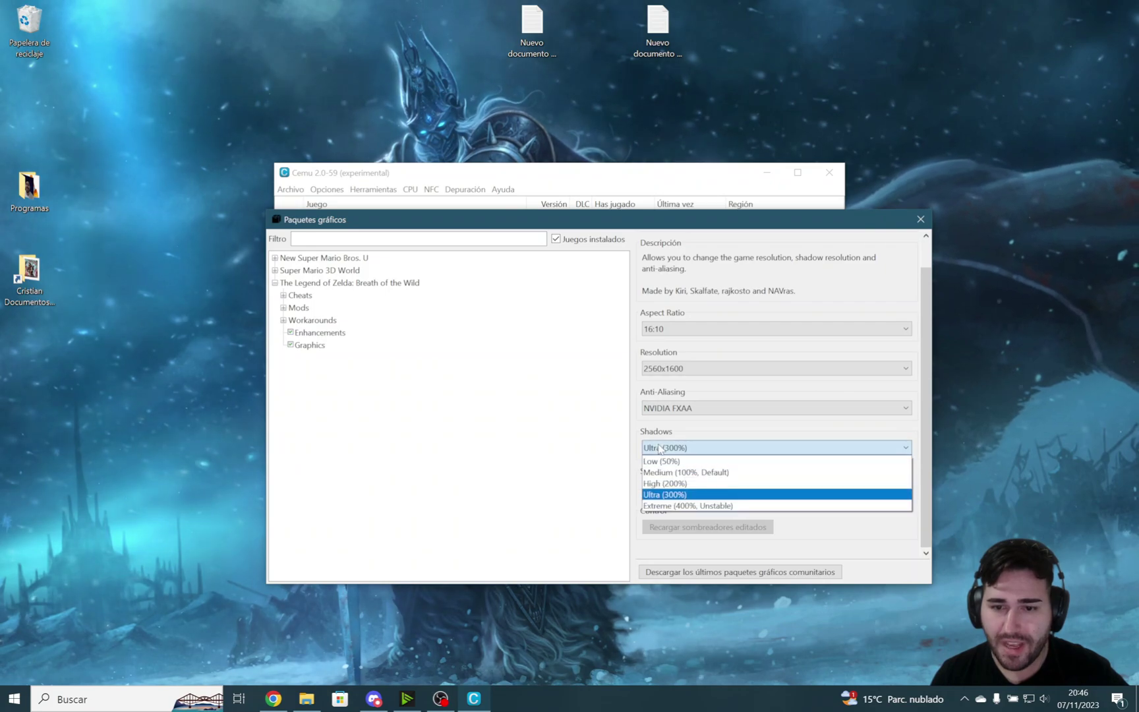
pyautogui.click(678, 494)
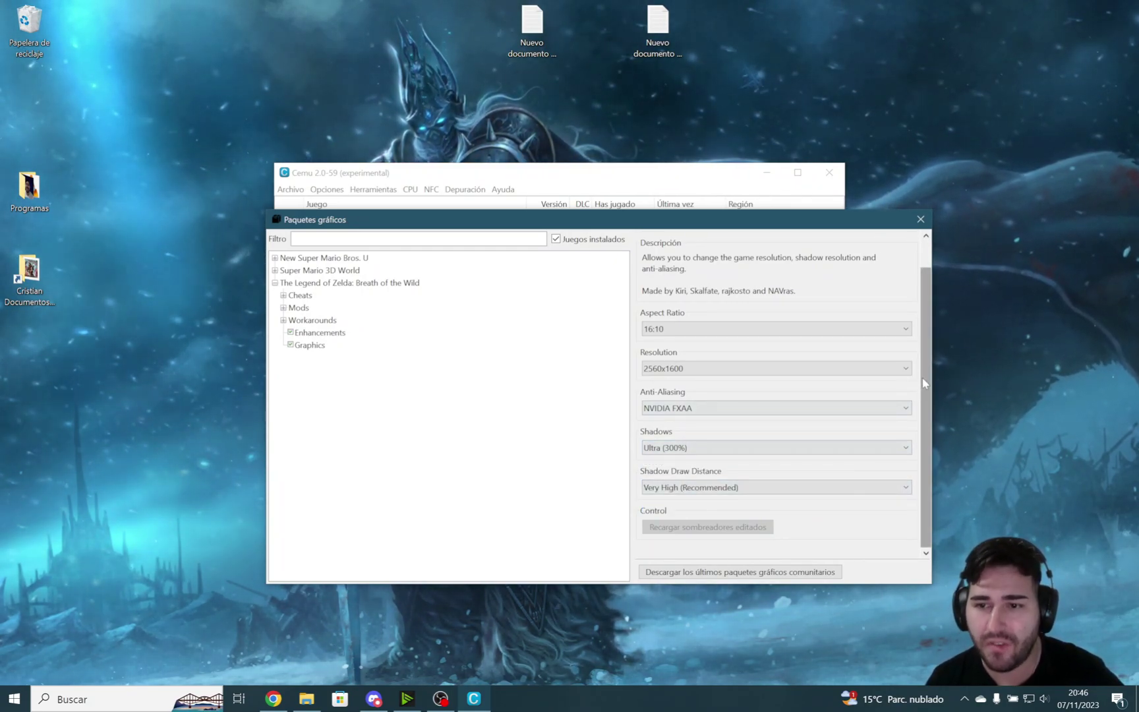
pyautogui.click(686, 487)
pyautogui.click(659, 533)
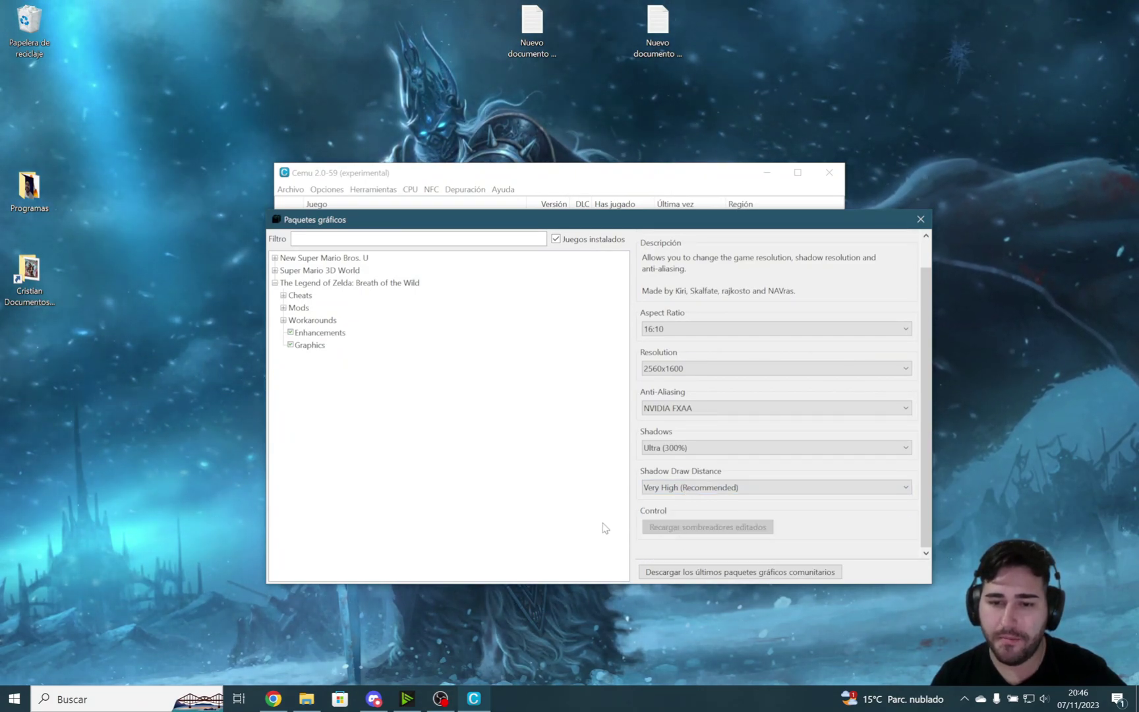
# Display the Breath of the Wild Enhancements pack and examine its Clarity presets, leaving Serfrost's Preset (Dim Display) selected
pyautogui.click(320, 332)
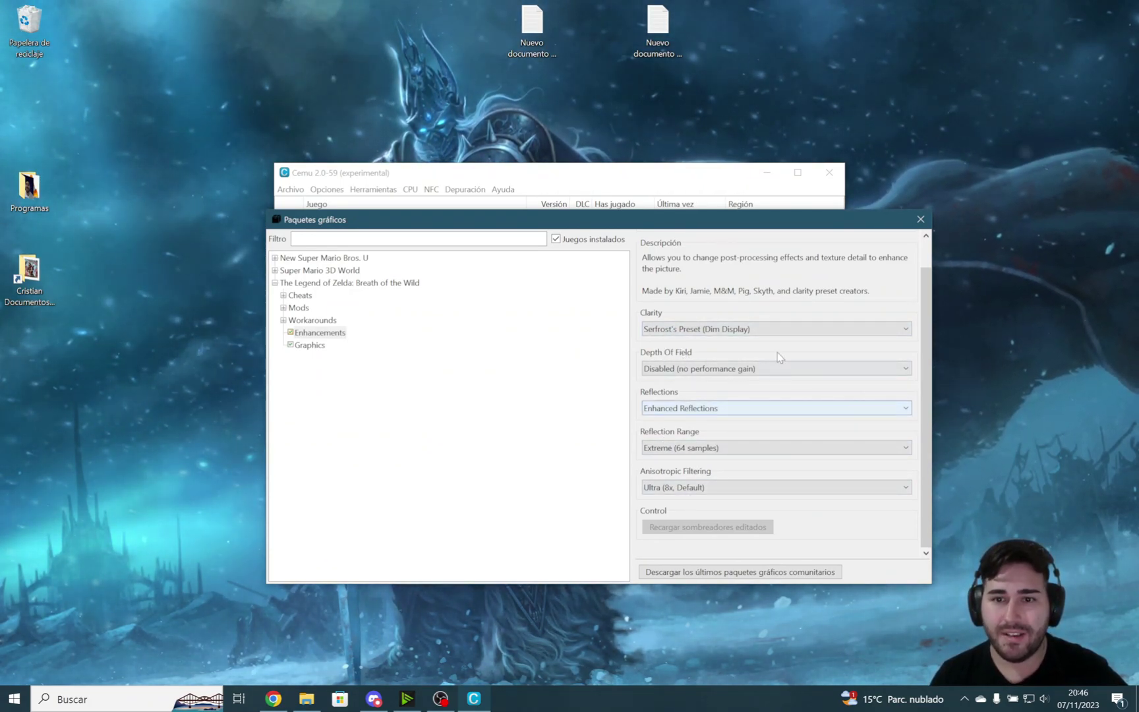
pyautogui.click(680, 332)
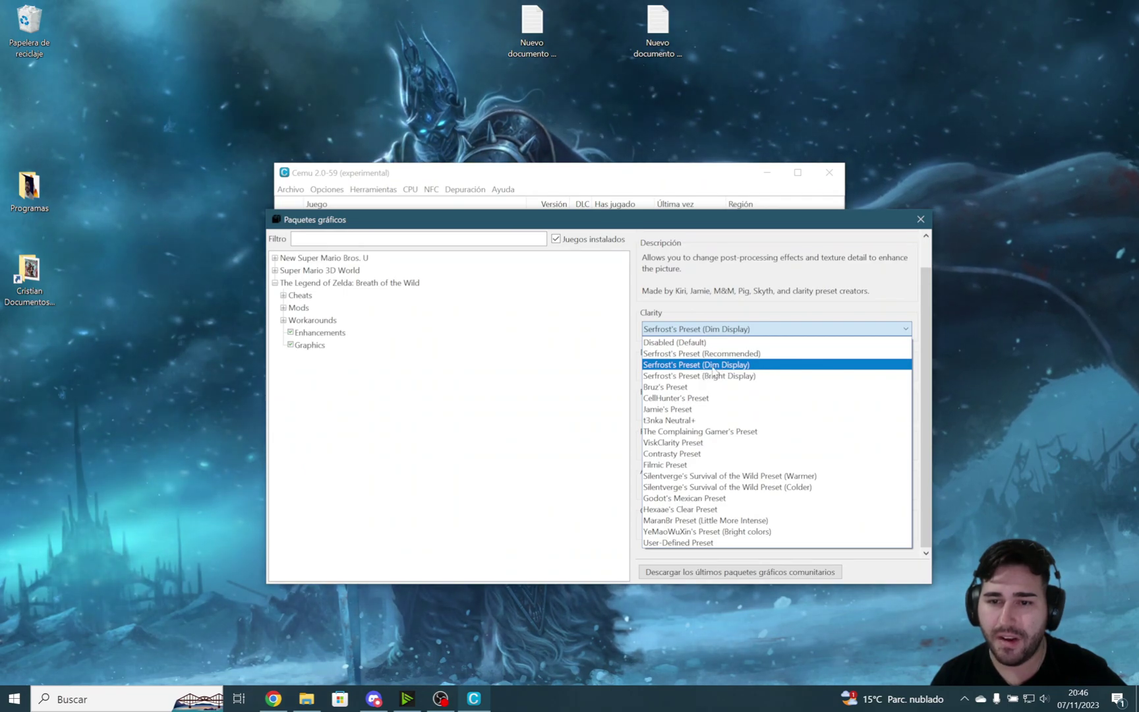
pyautogui.click(718, 309)
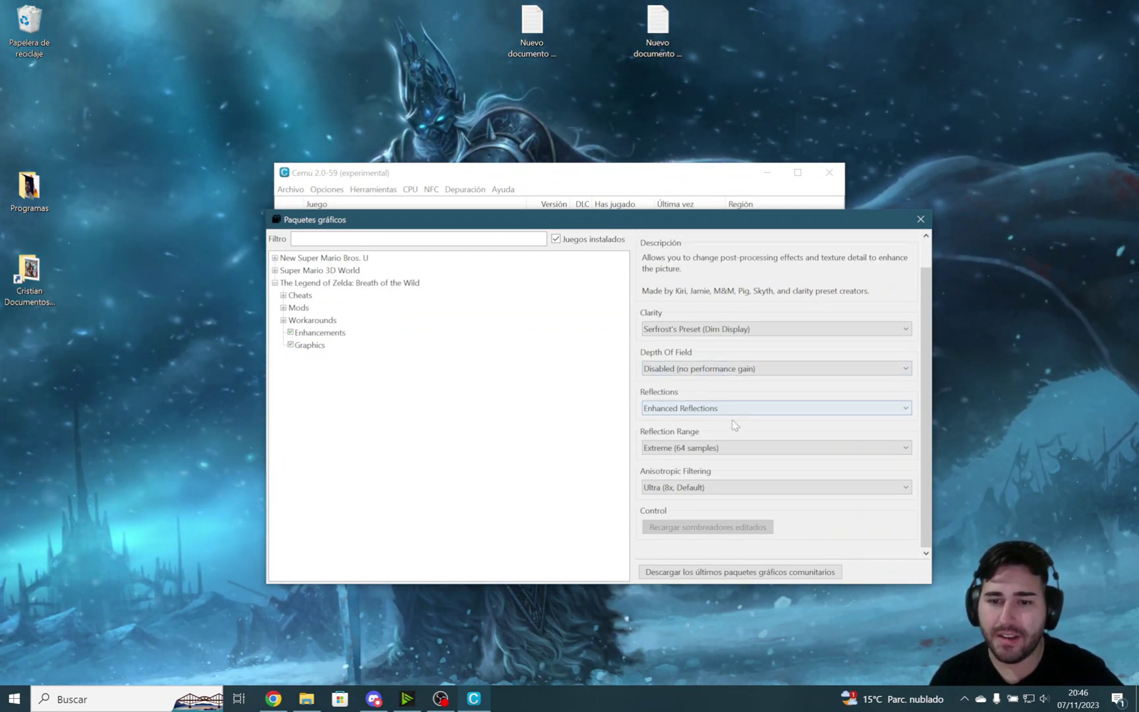
# Check the Reflection Range choices of the Enhancements pack and set Anisotropic Filtering to Ultra (8x, Default)
pyautogui.click(671, 449)
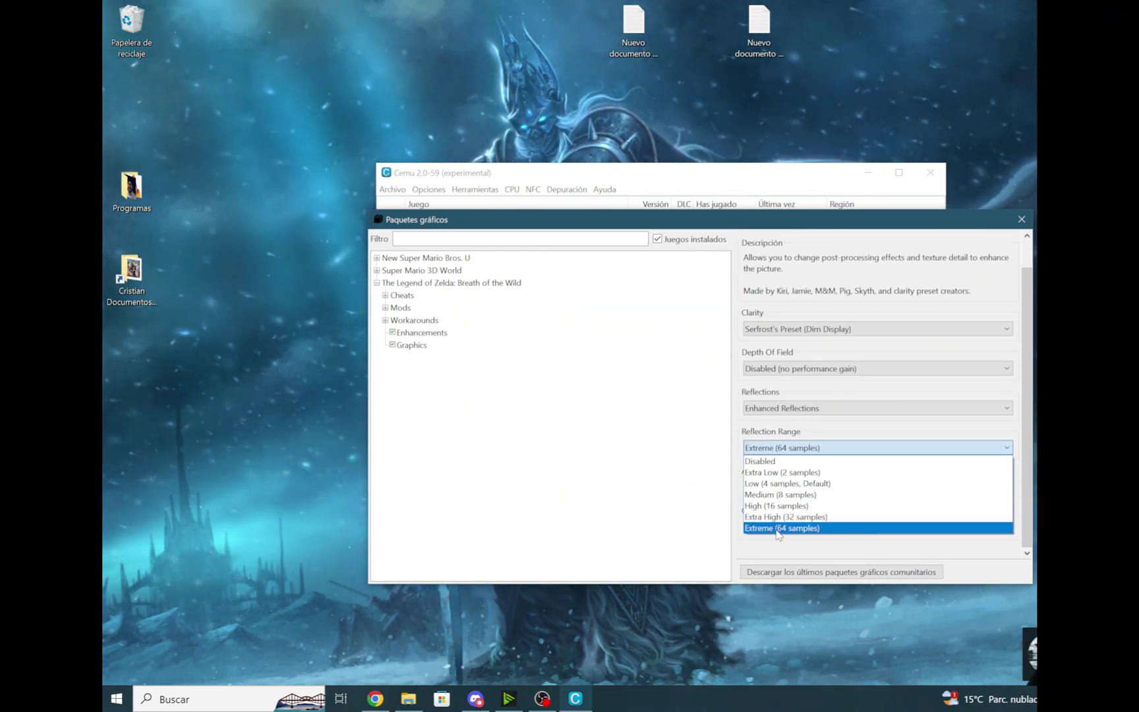
pyautogui.click(762, 449)
pyautogui.click(767, 488)
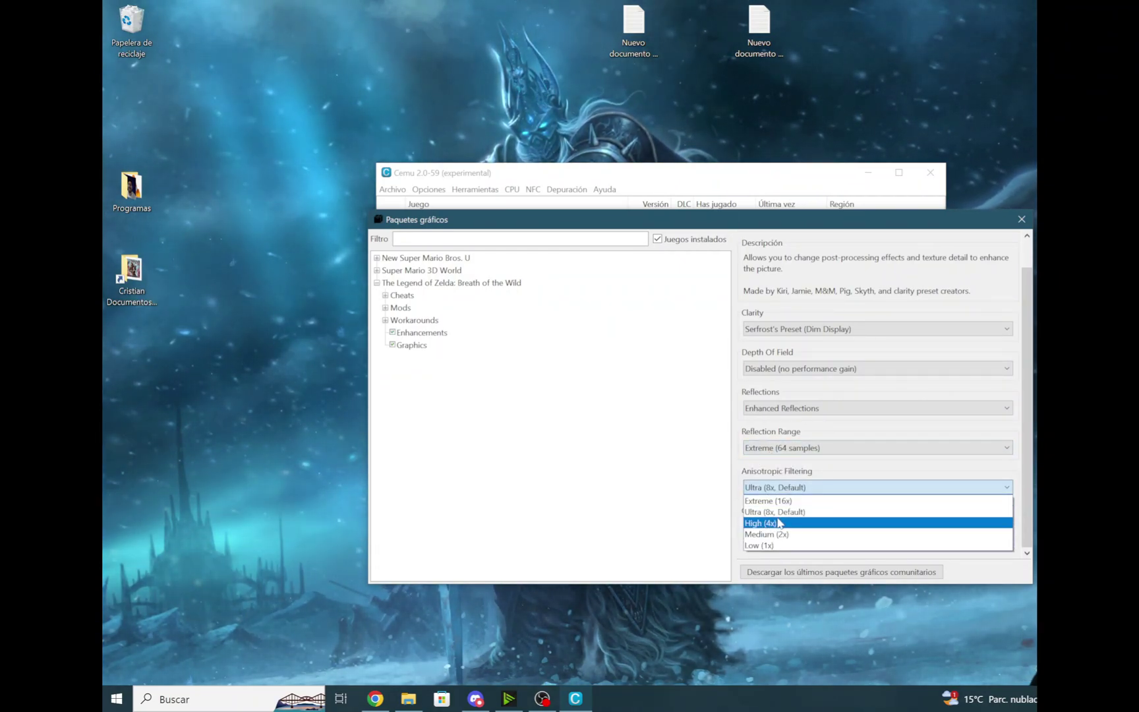
pyautogui.click(765, 488)
pyautogui.click(764, 488)
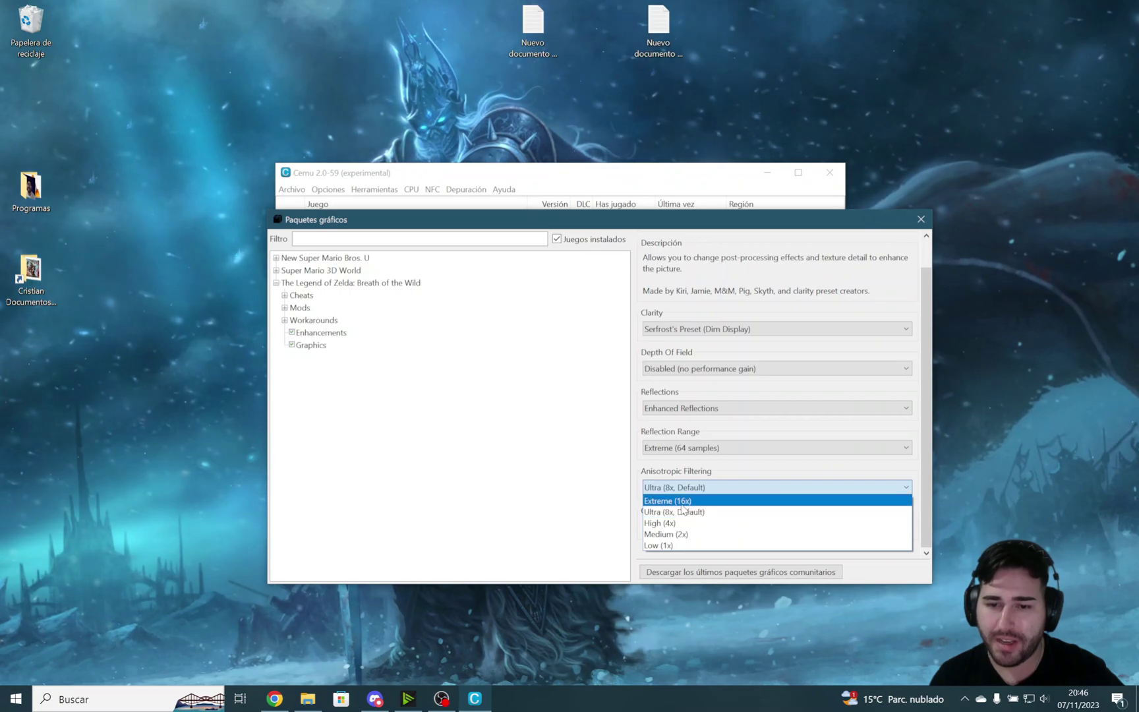
pyautogui.click(674, 514)
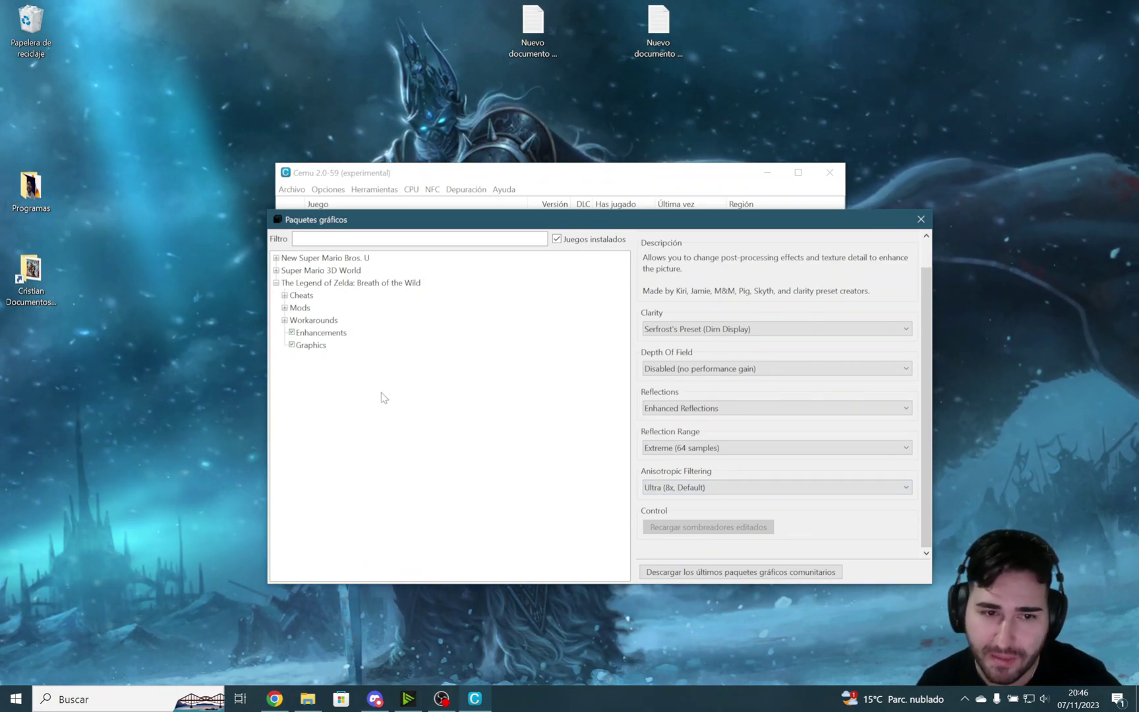
# Expand Workarounds and examine the Grass Swaying (Vulkan), Reshade Compatibility and Shadows for Intel GPUs (Vulkan) packs
pyautogui.click(284, 320)
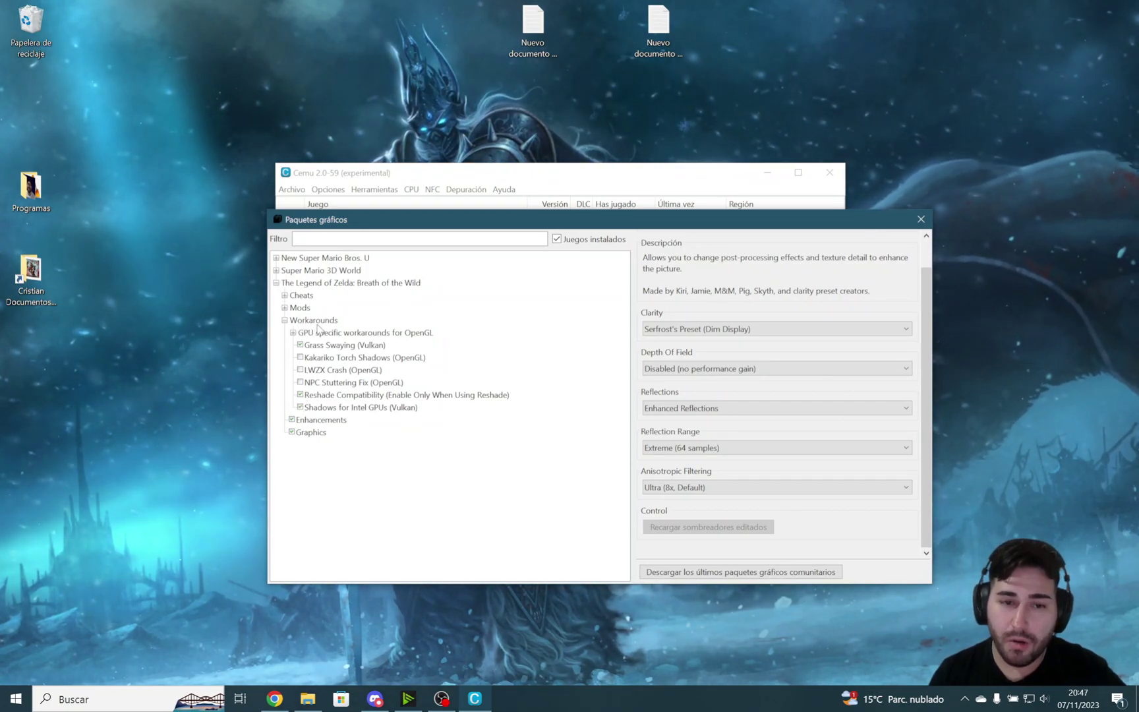
pyautogui.click(332, 349)
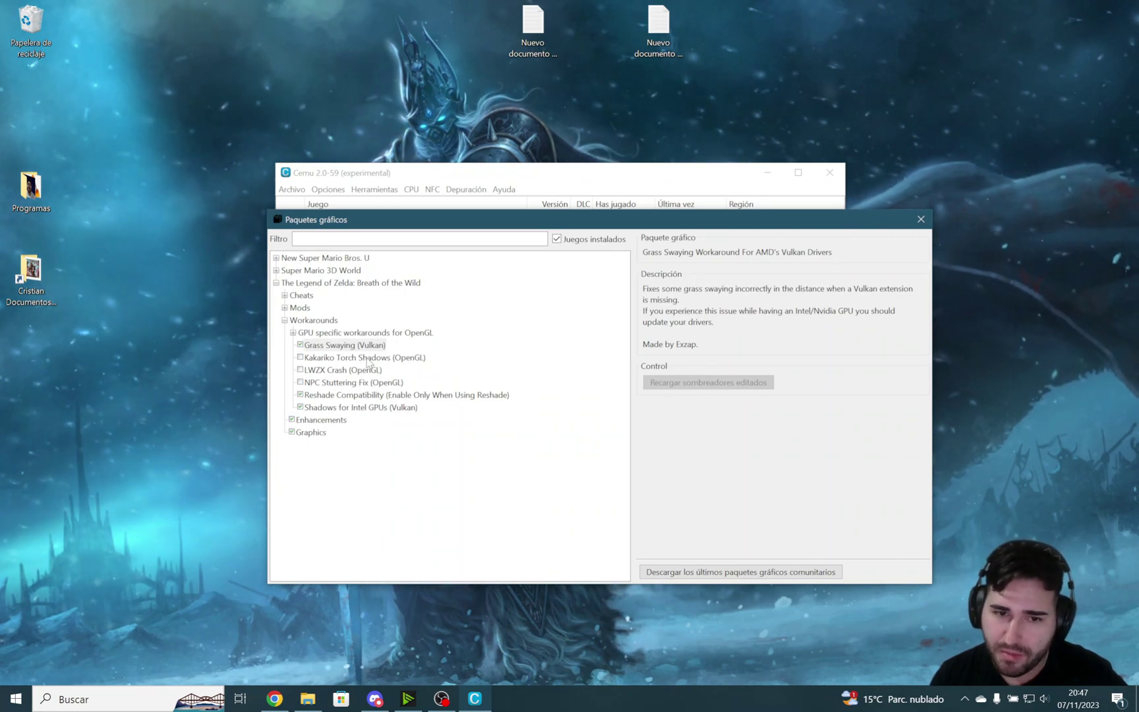
pyautogui.click(343, 396)
pyautogui.click(336, 408)
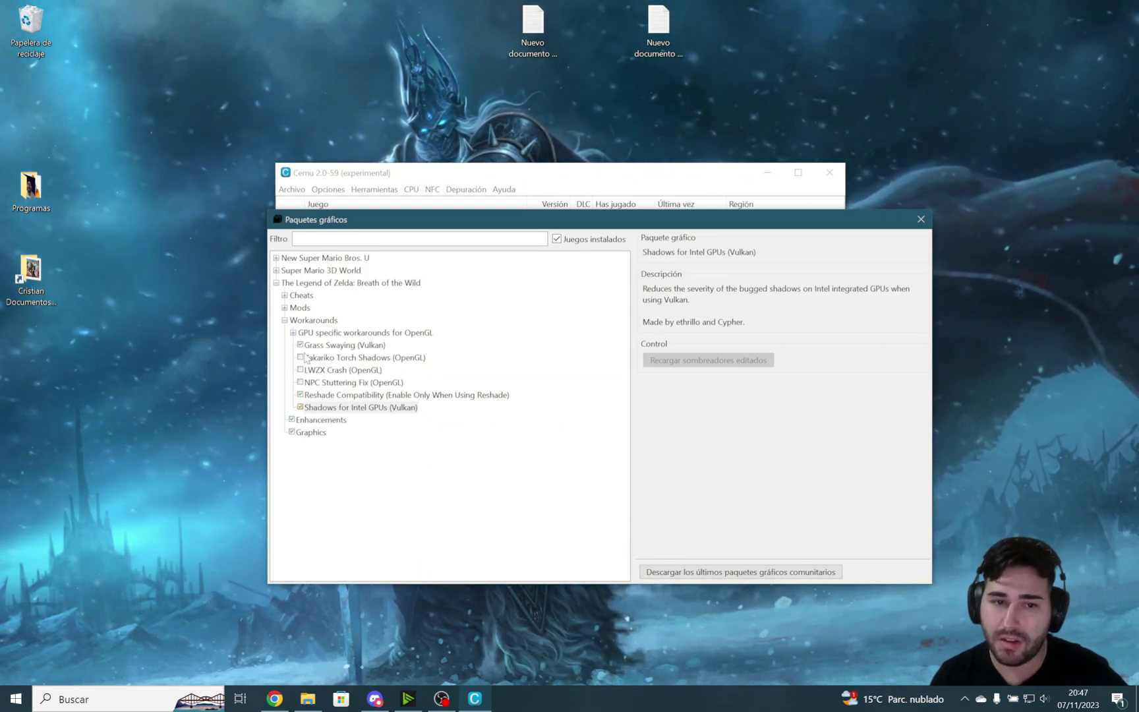
# Expand the Breath of the Wild Mods and display the settings of the FPS++ pack
pyautogui.click(285, 307)
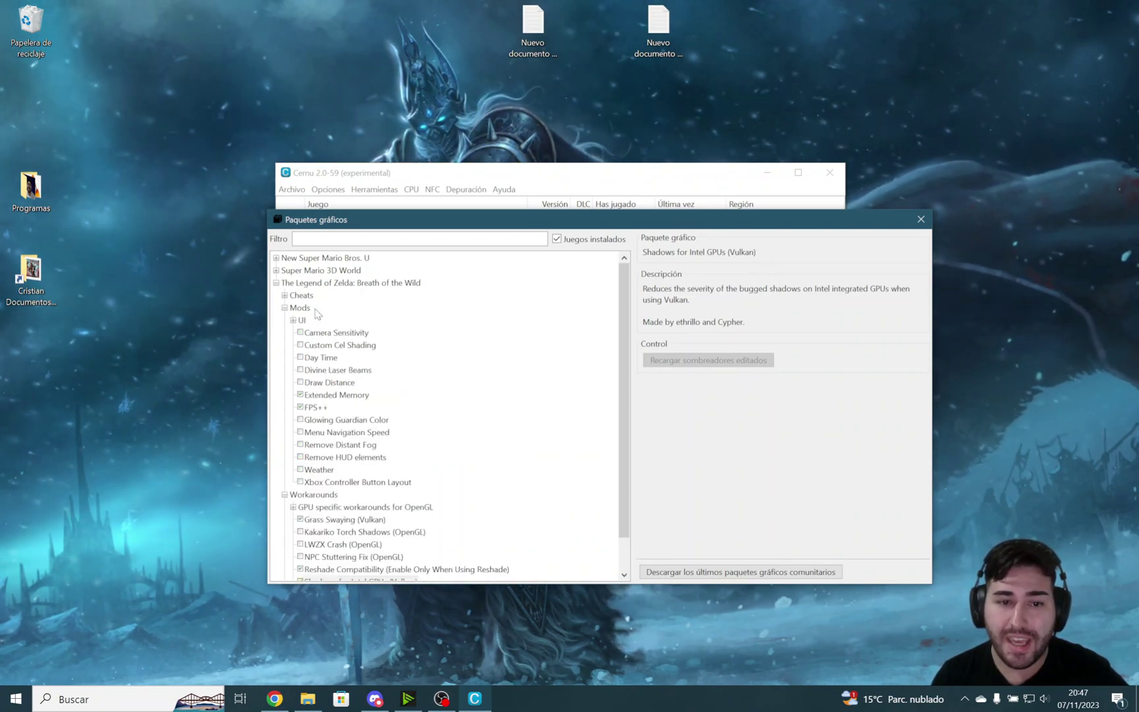
pyautogui.click(339, 397)
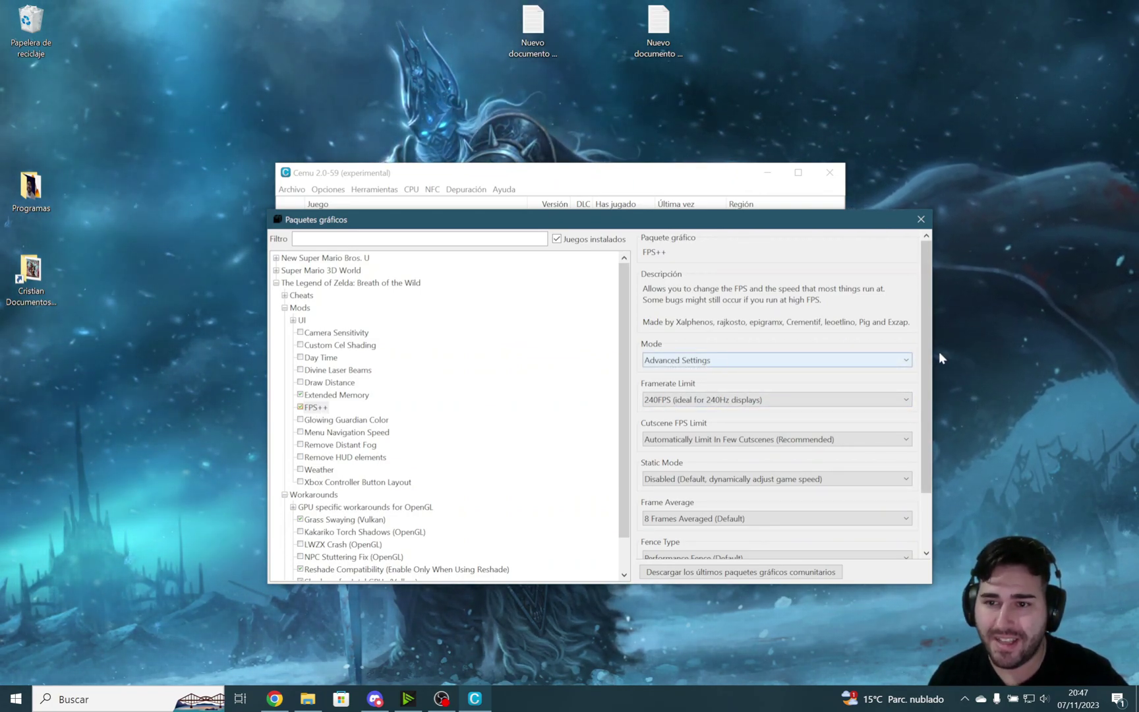
pyautogui.moveTo(926, 310); pyautogui.dragTo(924, 354)
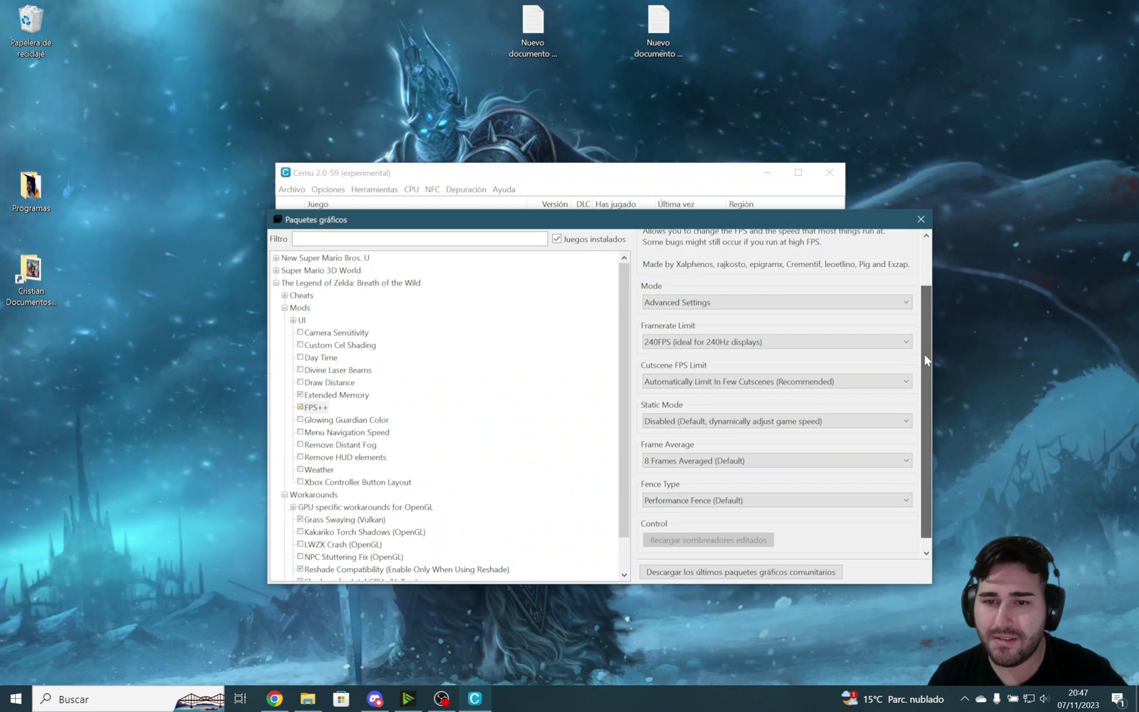
# Examine the Framerate Limit, Cutscene FPS Limit and Fence Type choices of the FPS++ pack without changing them
pyautogui.click(714, 349)
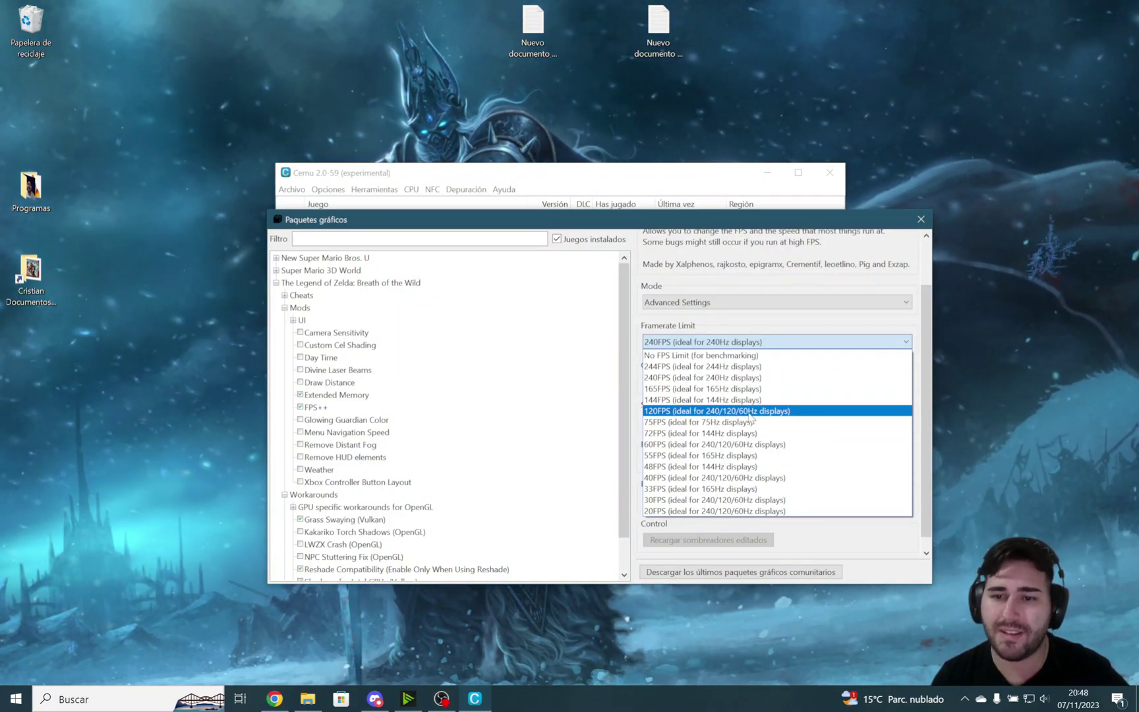
pyautogui.click(712, 318)
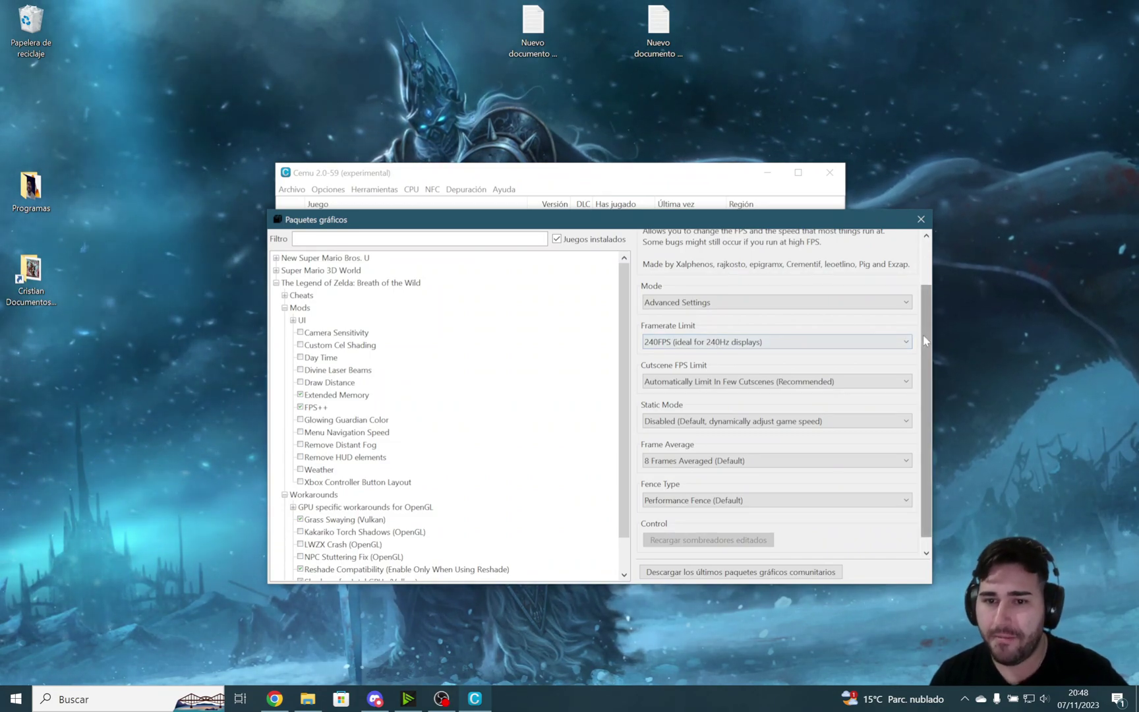
pyautogui.click(745, 381)
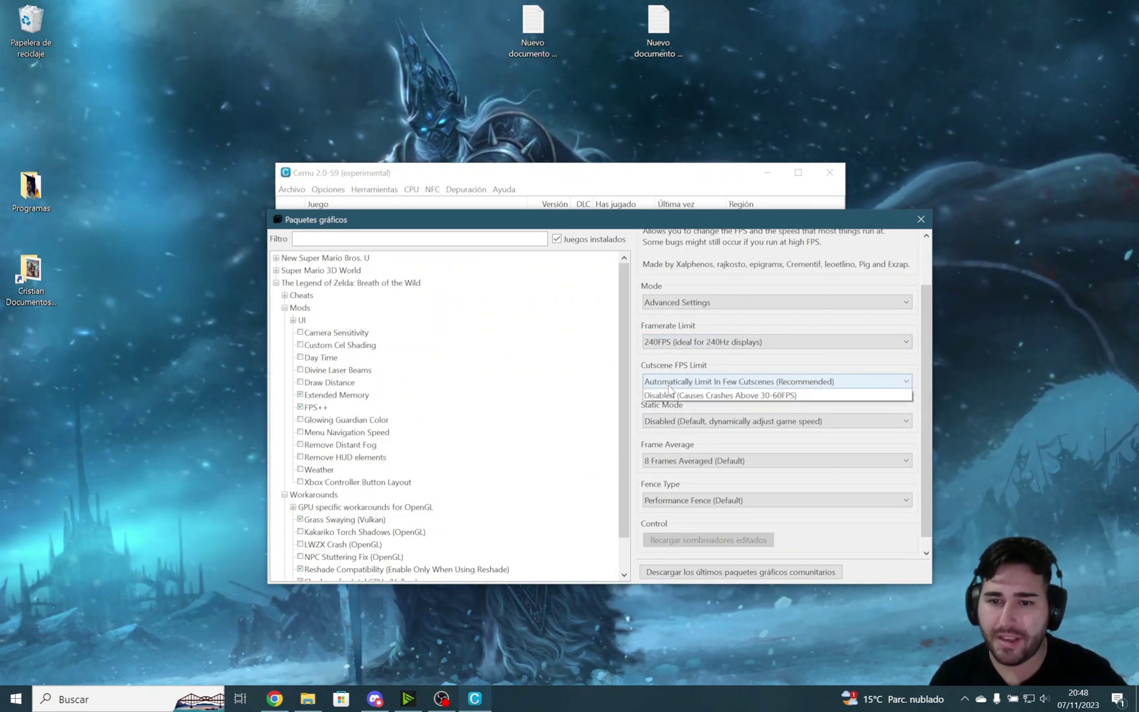
pyautogui.click(747, 367)
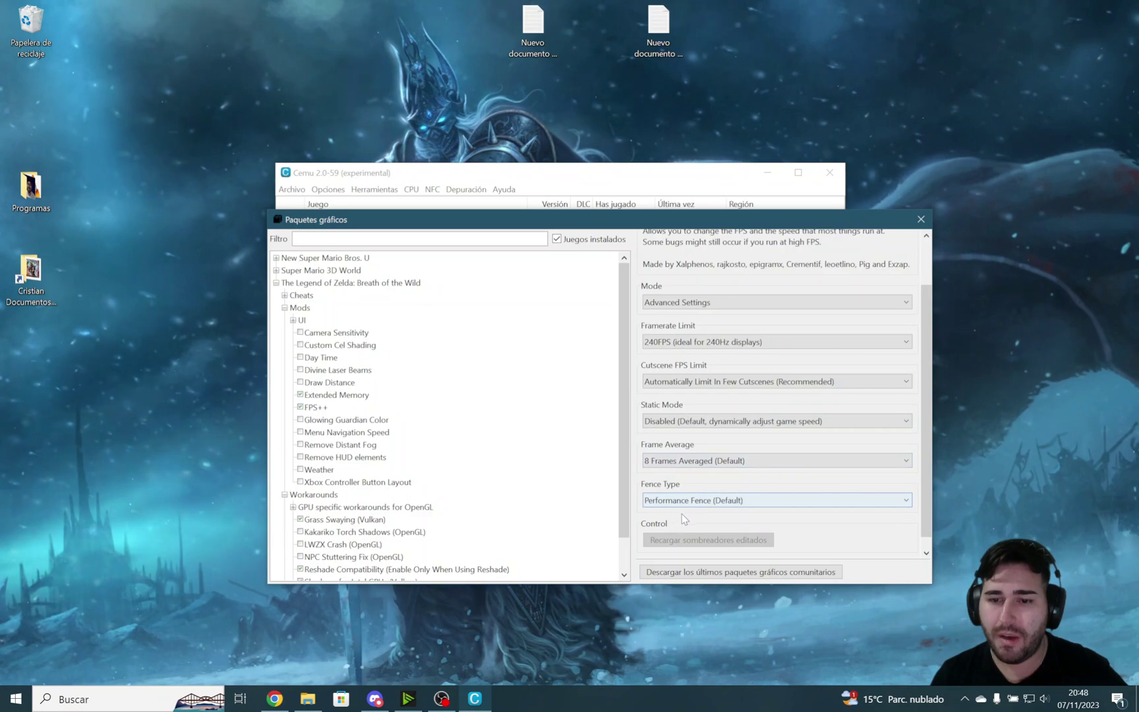
pyautogui.scroll(-1, 758, 496)
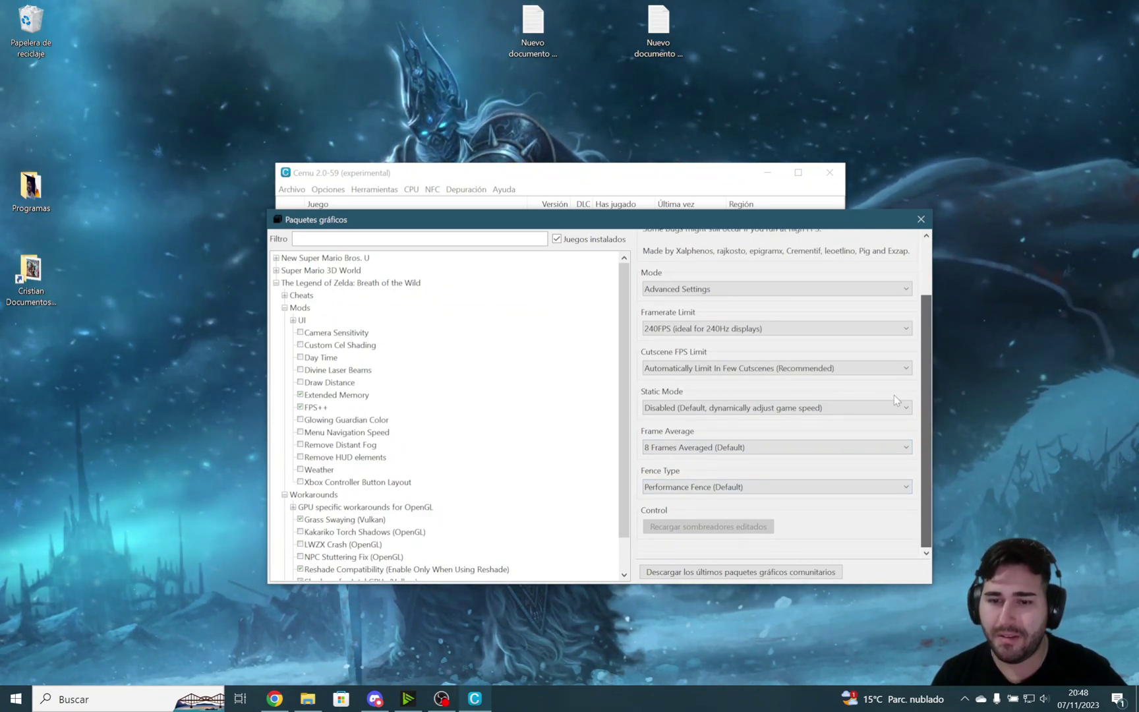
pyautogui.click(699, 491)
pyautogui.click(685, 476)
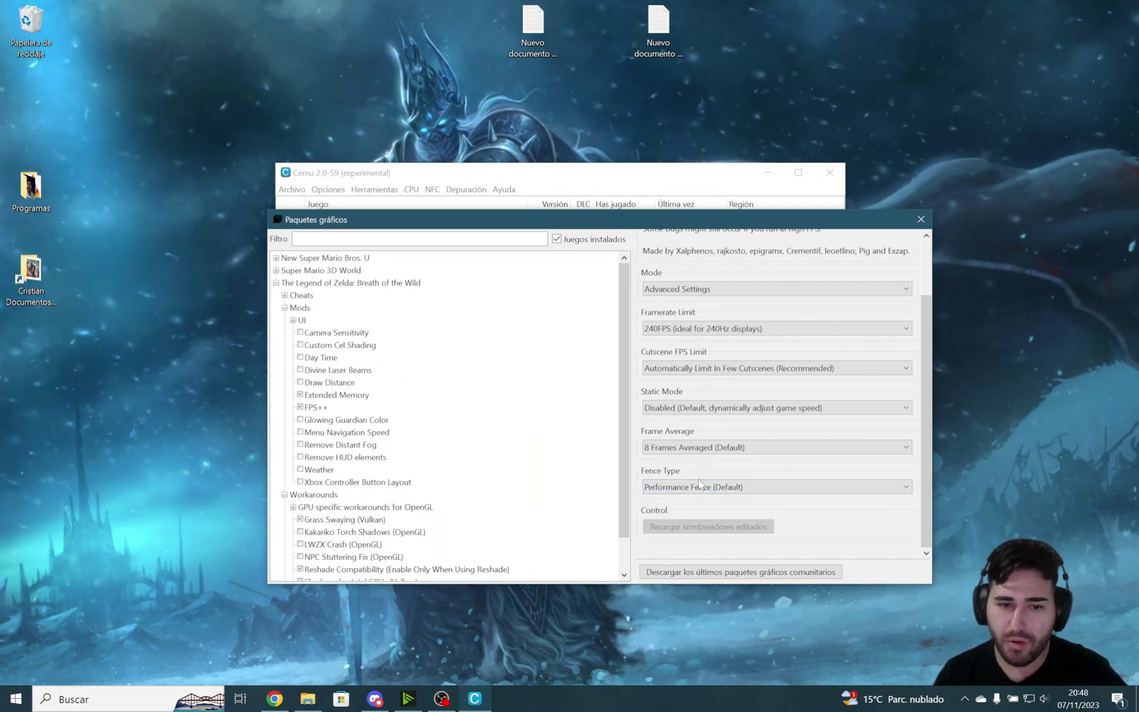
# Collapse the Mods group and look through the available Cheats, leaving them all disabled
pyautogui.click(284, 308)
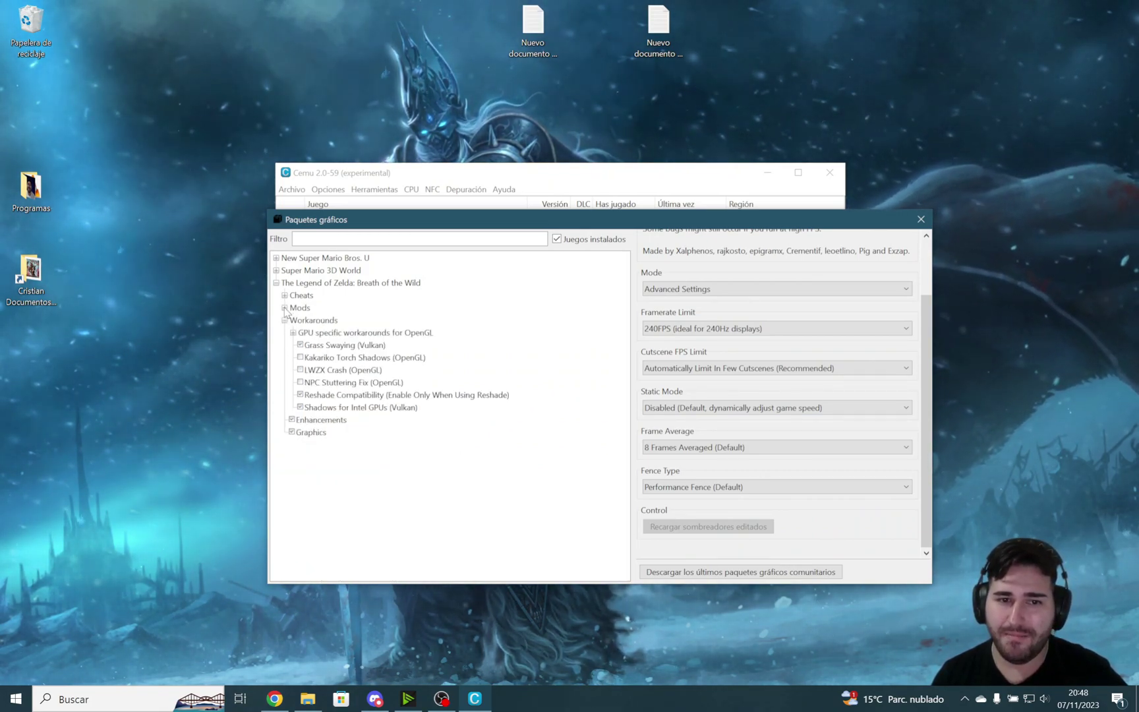
pyautogui.click(285, 295)
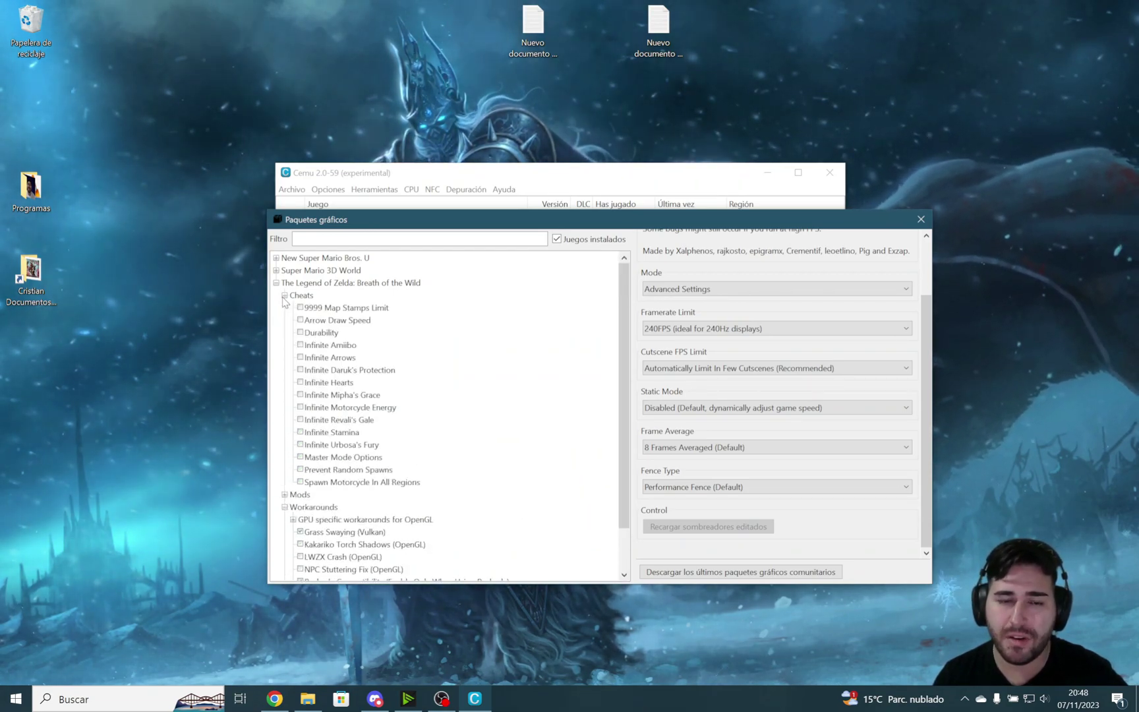
pyautogui.click(284, 295)
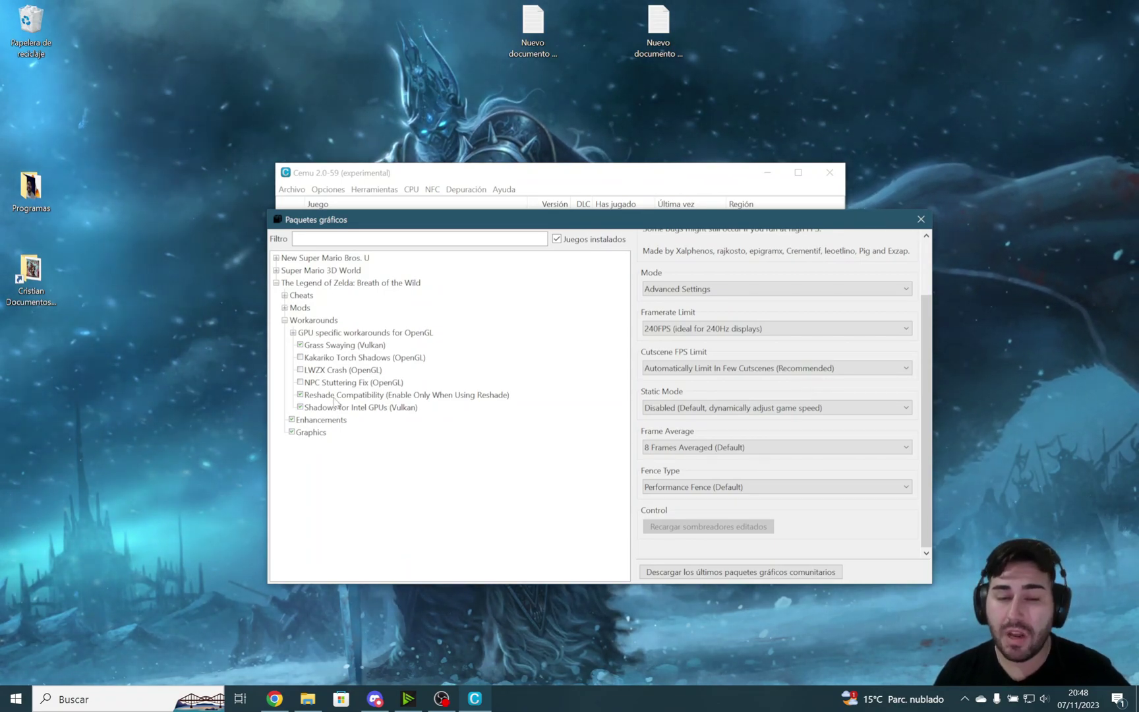
# Close the graphic packs window and open the emulator's general settings
pyautogui.click(921, 218)
pyautogui.click(326, 189)
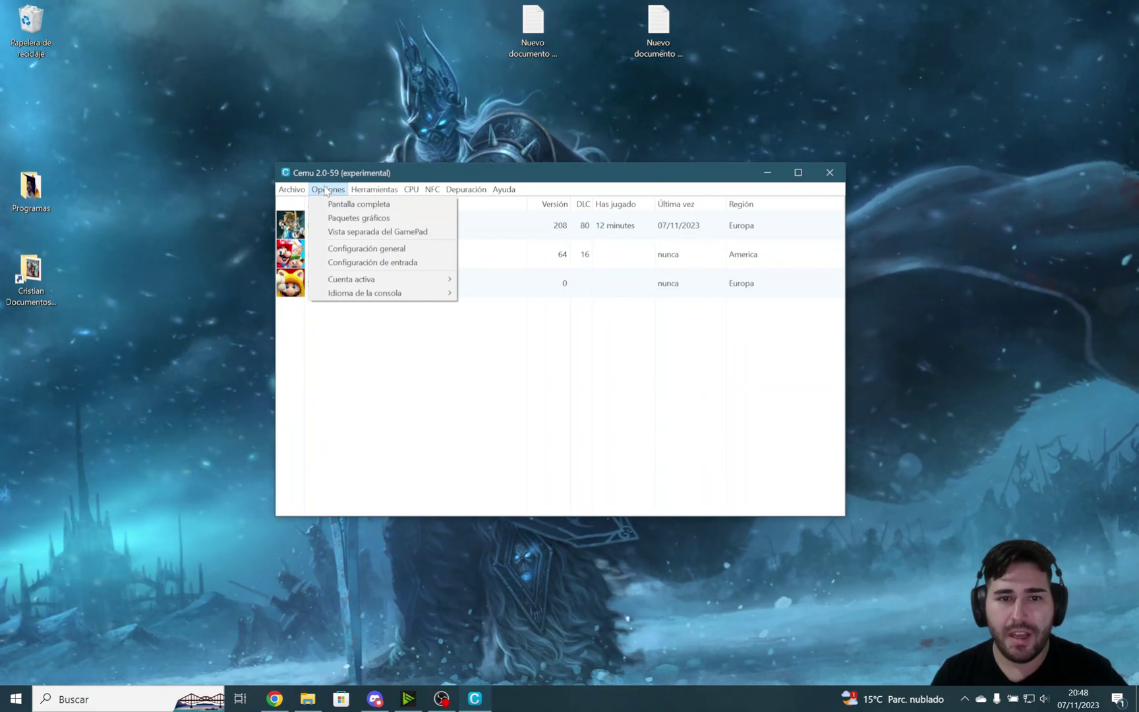
pyautogui.click(369, 248)
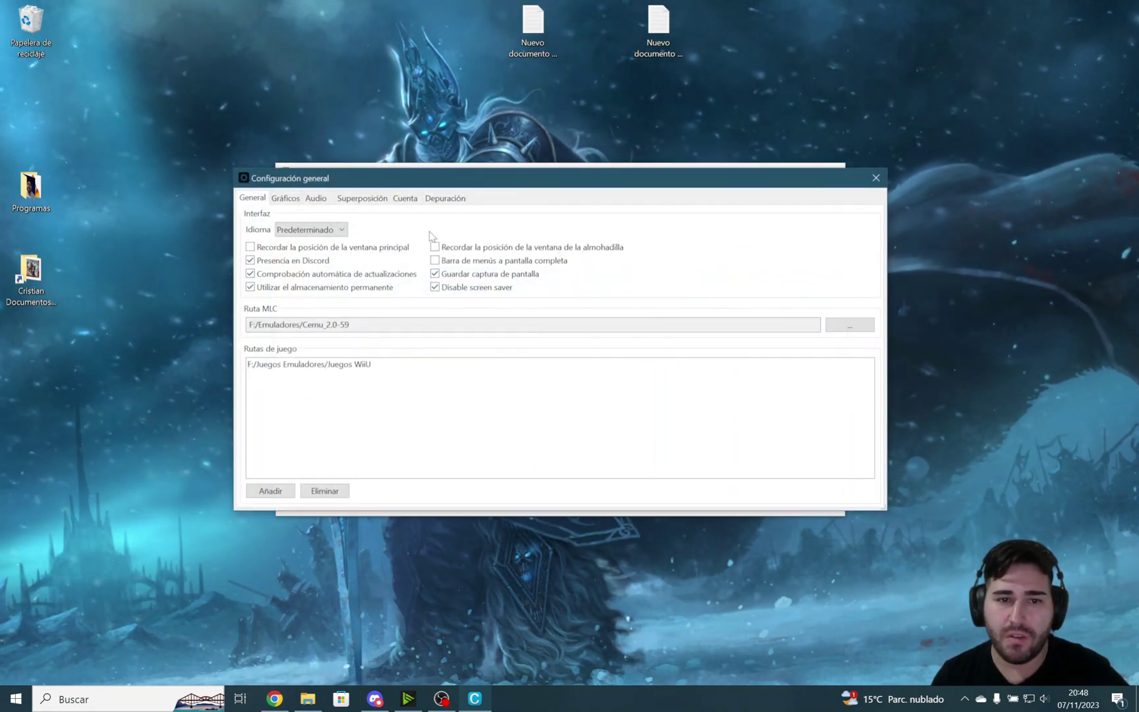
# Review the emulator's graphics settings, including the vertical sync choices, without changing them, and close the general settings
pyautogui.click(287, 200)
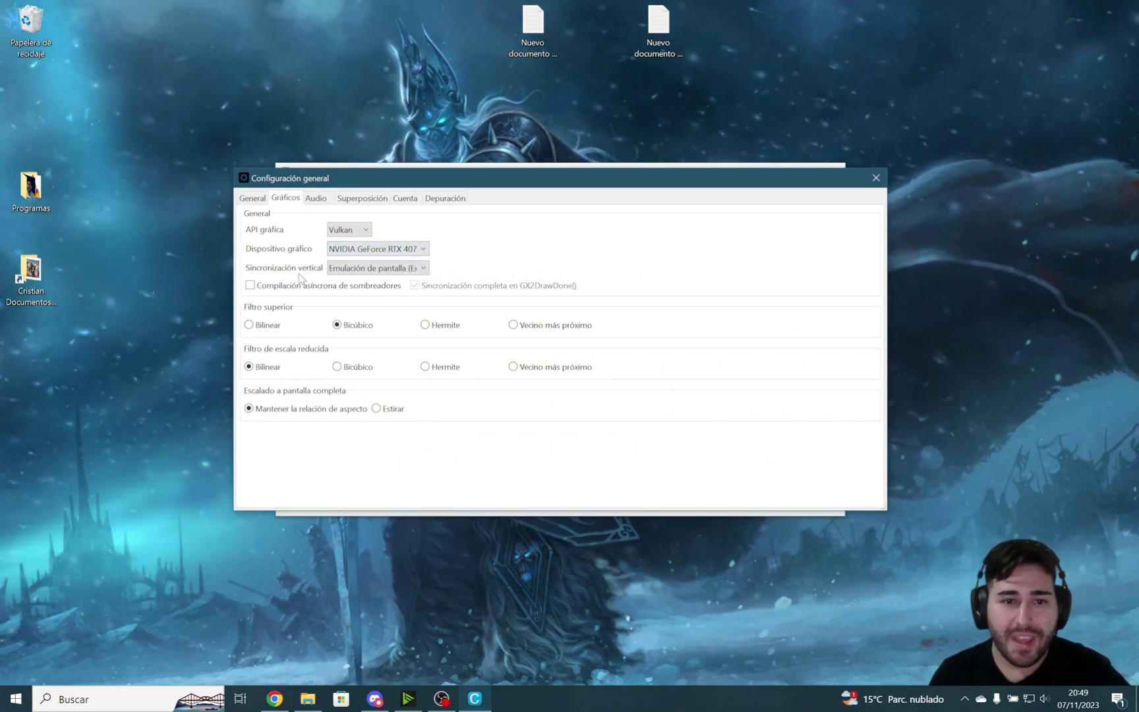
pyautogui.click(367, 268)
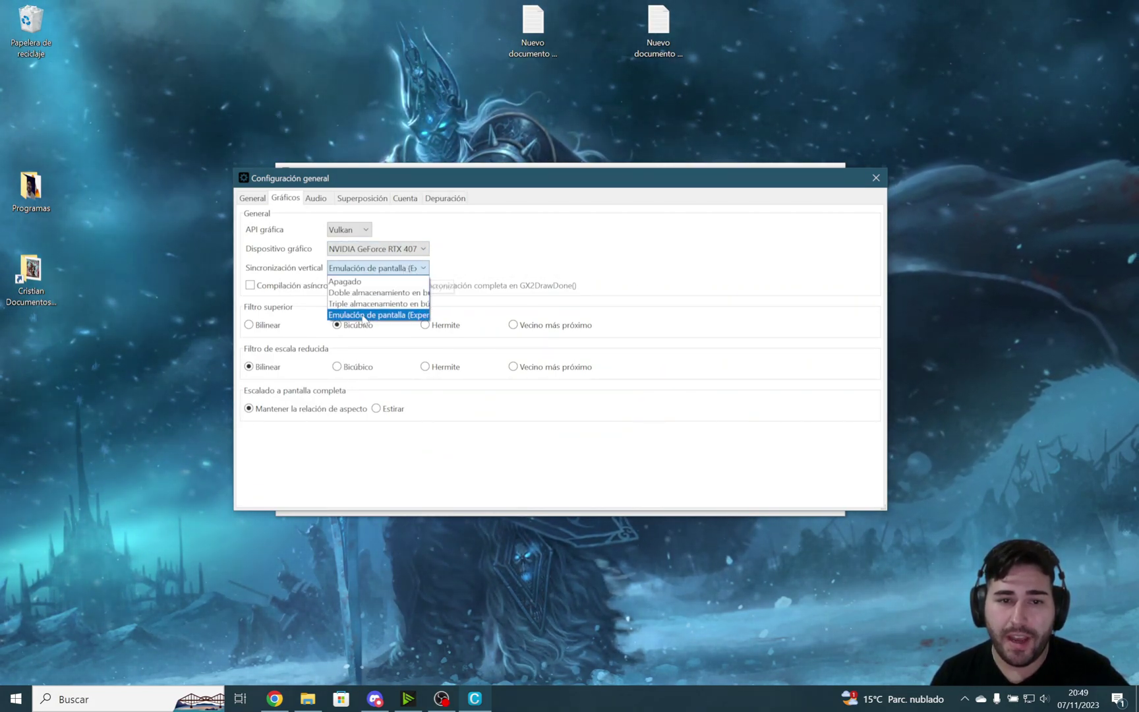
pyautogui.click(526, 254)
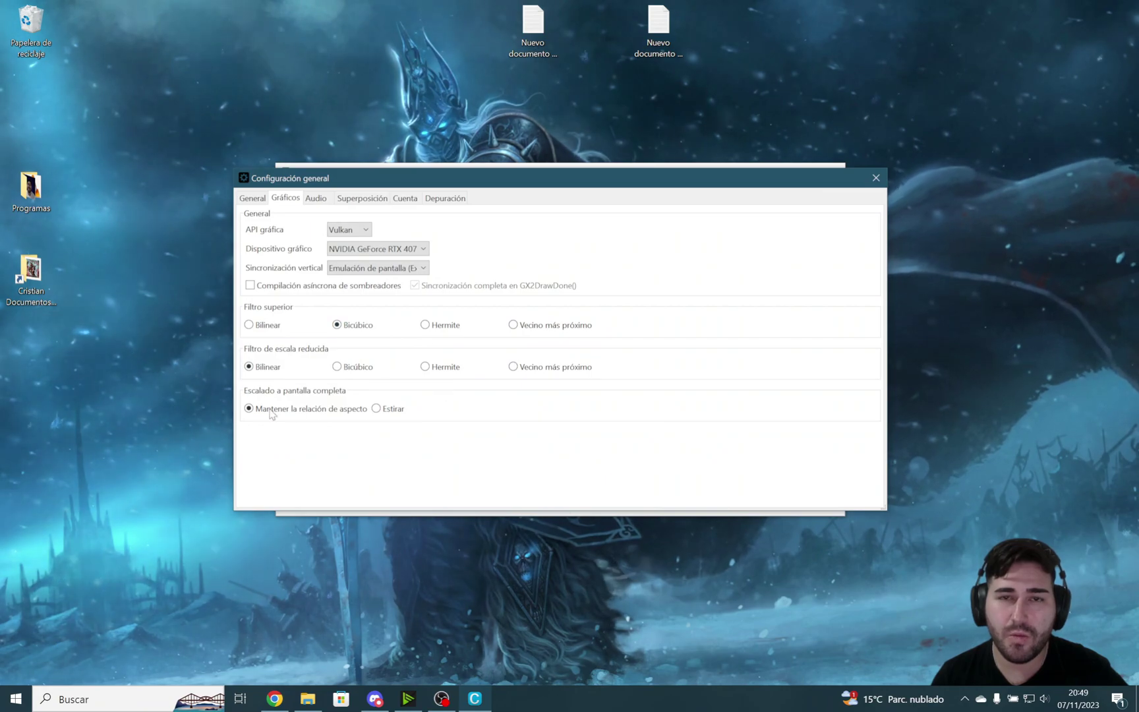
pyautogui.click(875, 178)
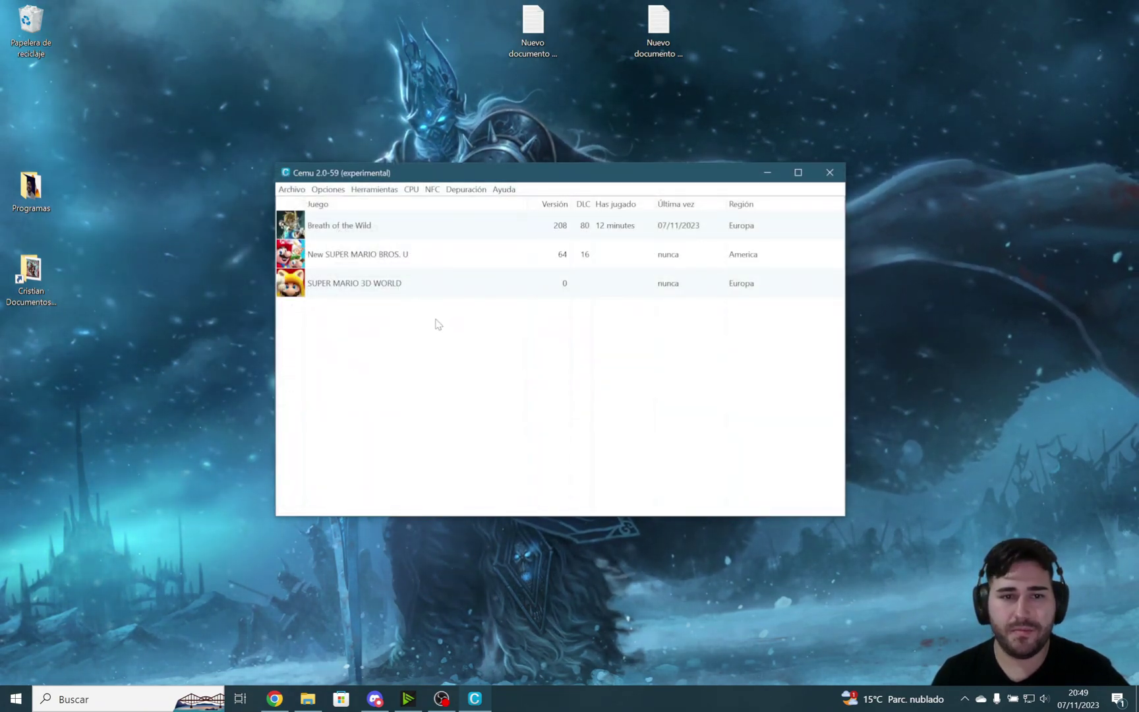
# Launch Breath of the Wild and resume the game from the Meseta de los albores autosave
pyautogui.click(363, 225)
pyautogui.doubleClick(368, 225)
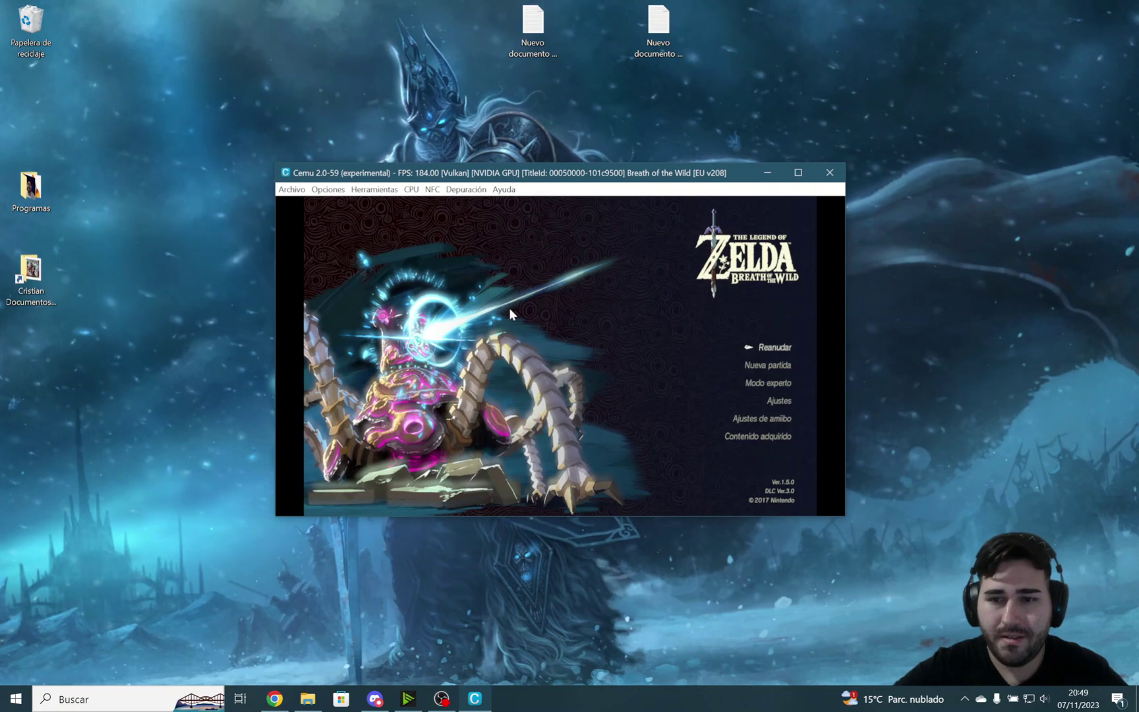
pyautogui.press('Down')
pyautogui.press('Up')
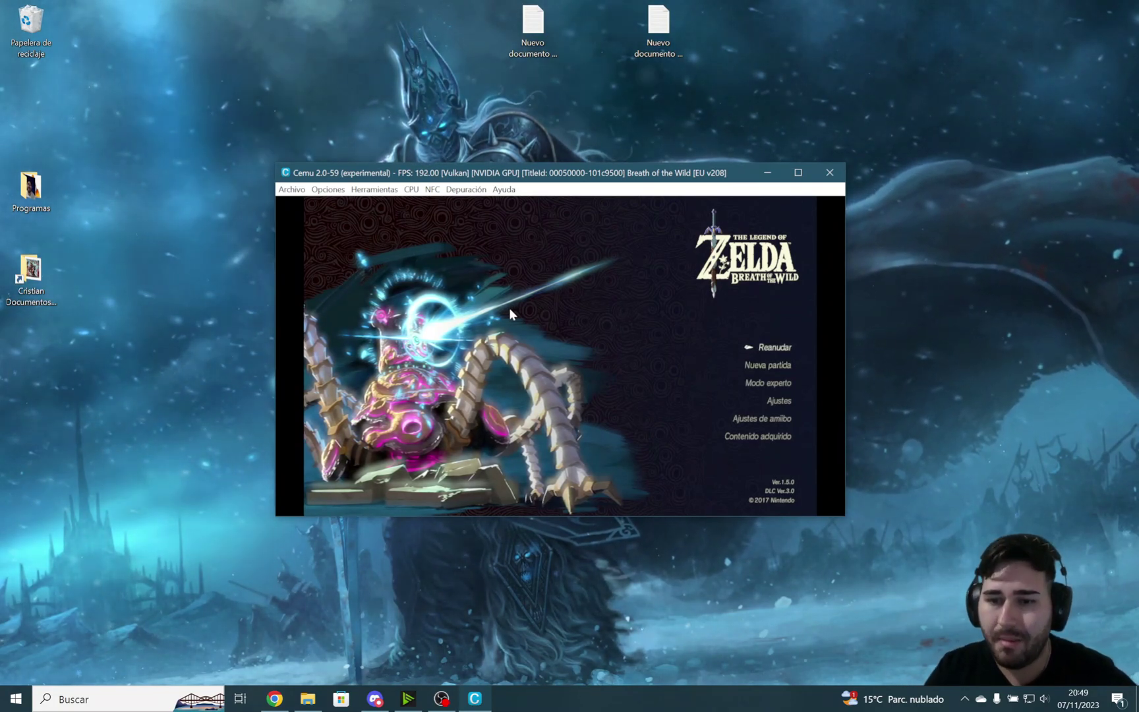
pyautogui.press('Return')
pyautogui.press('Return')
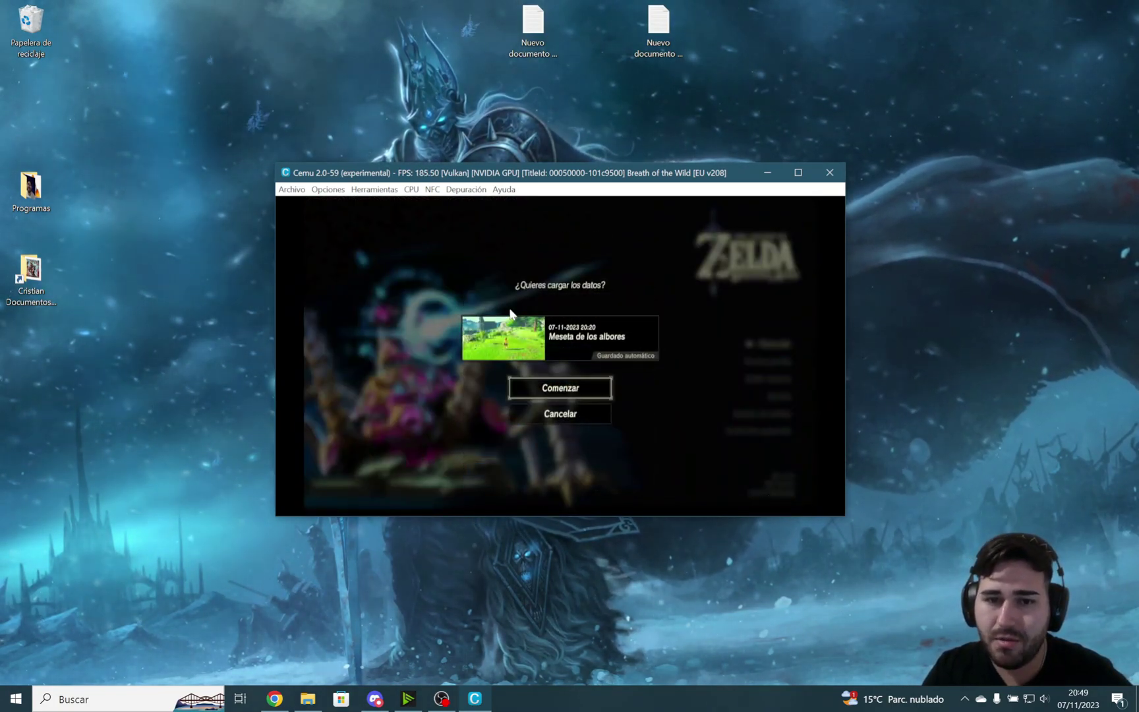
pyautogui.press('Return')
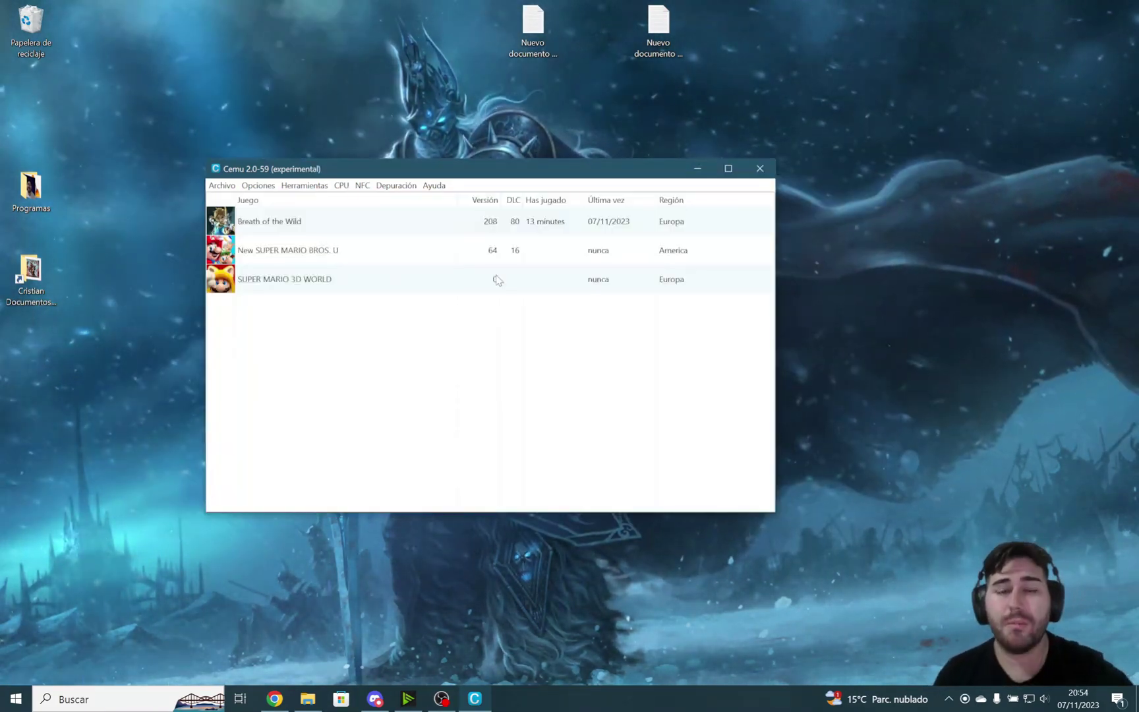
# Reopen the general settings, check the graphics options such as vertical sync and scaling filters, and close them
pyautogui.click(497, 280)
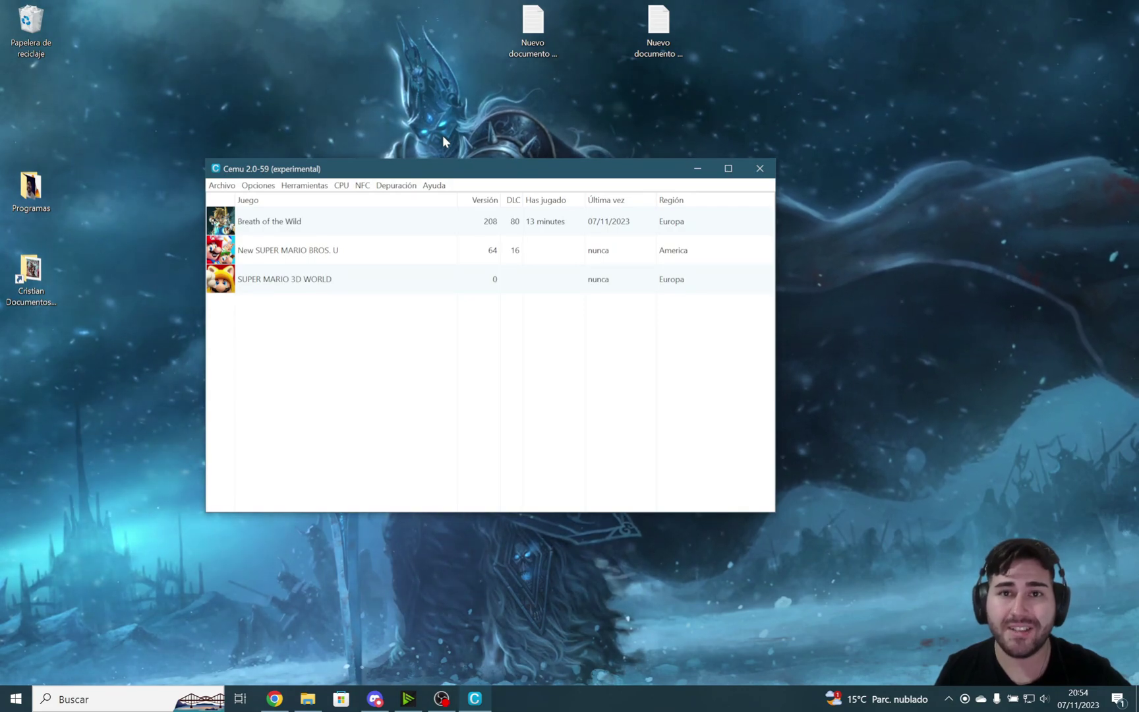
pyautogui.click(260, 186)
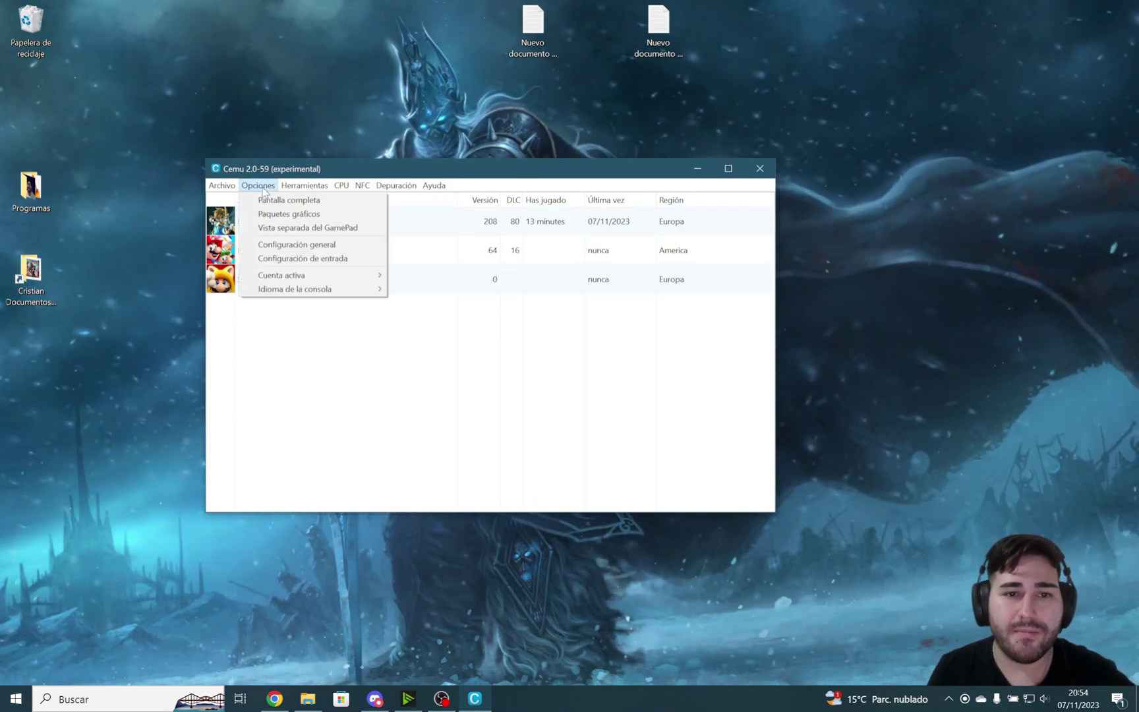
pyautogui.click(297, 245)
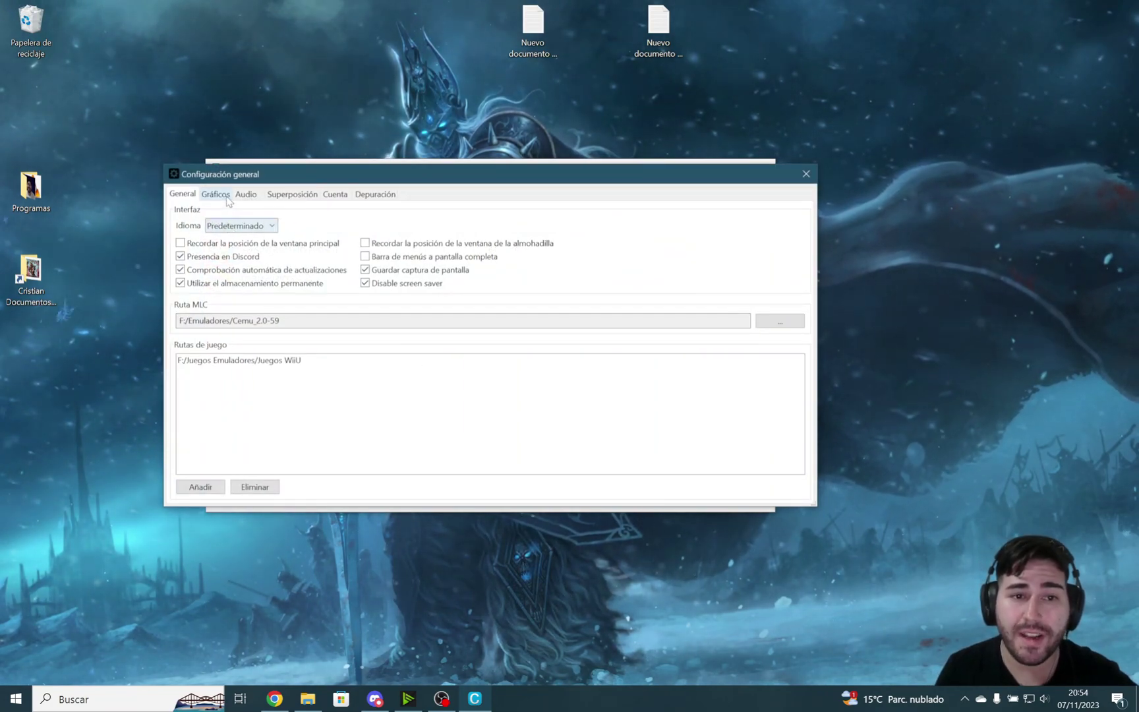
pyautogui.click(224, 196)
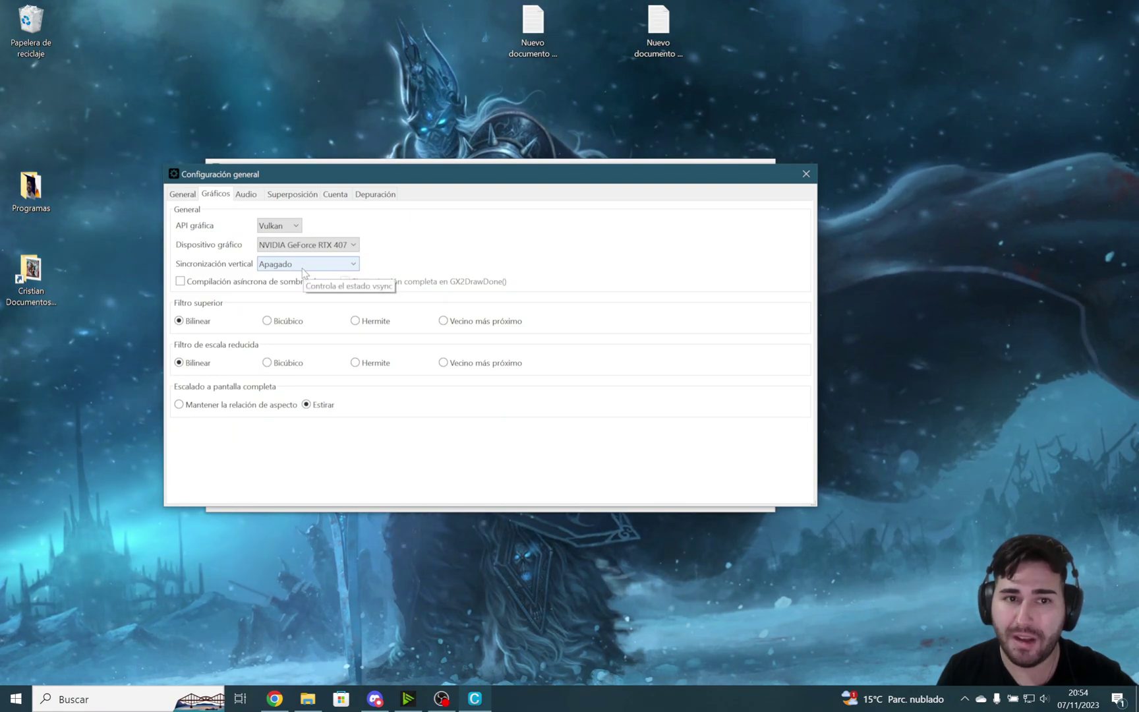
pyautogui.click(805, 175)
# Open the graphic packs and examine the Resolution, Anti-Aliasing and shadow options of Breath of the Wild's Graphics pack without changing them
pyautogui.click(263, 186)
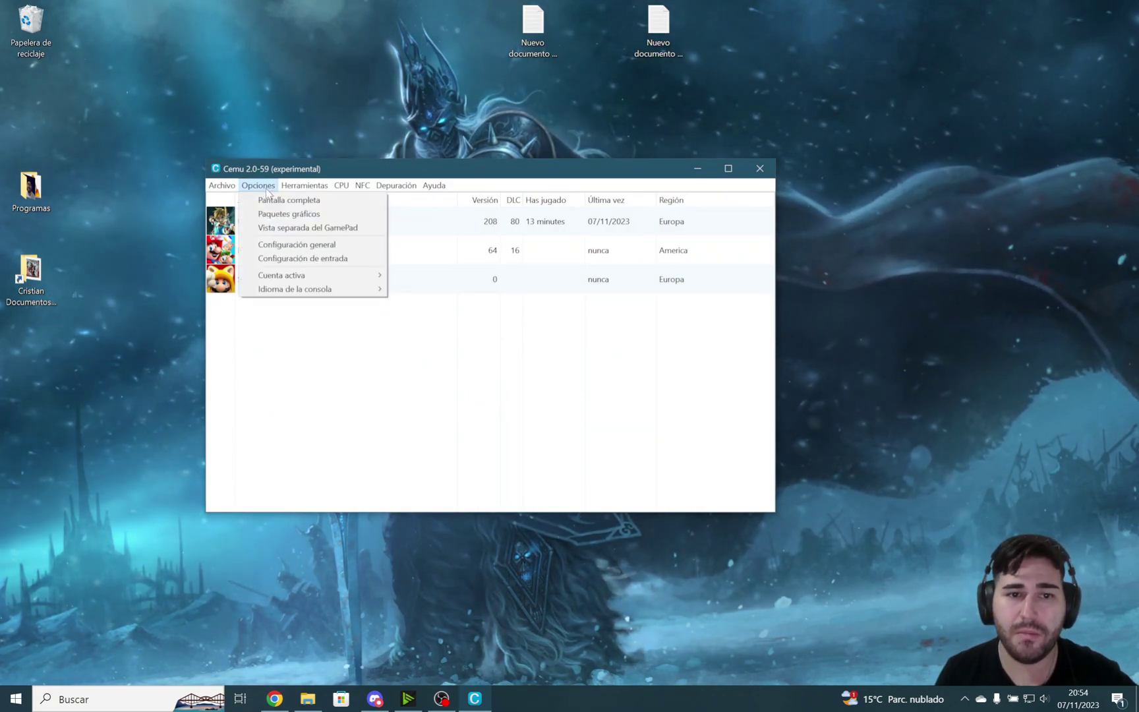
pyautogui.click(287, 214)
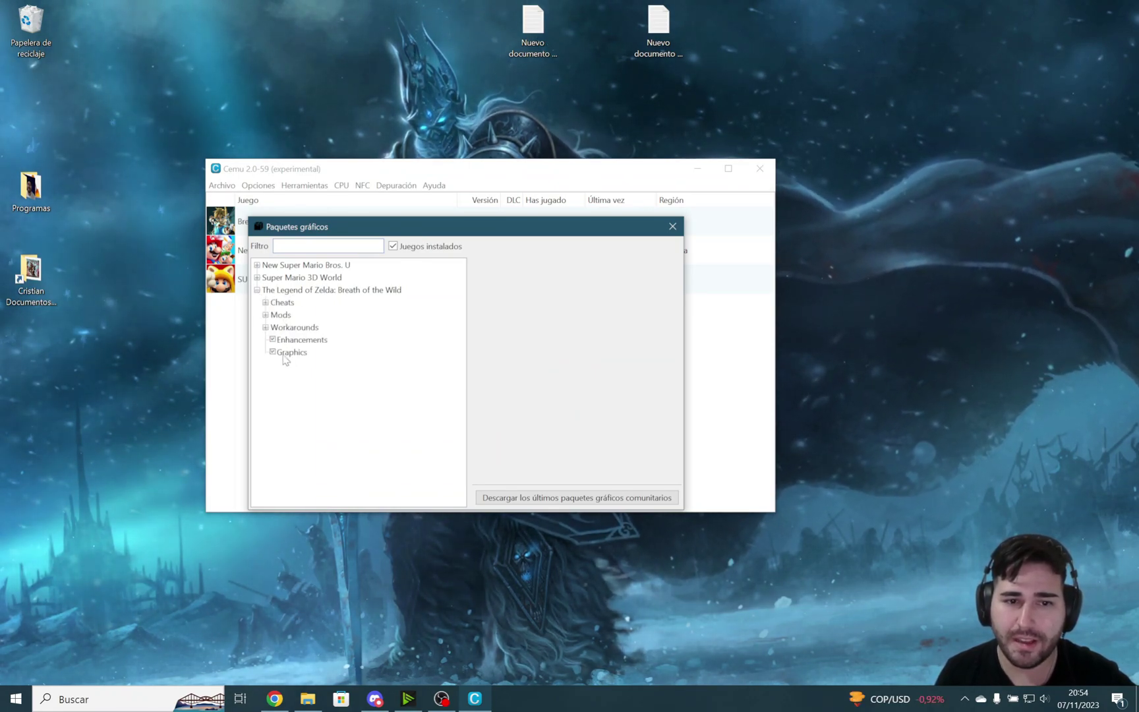
pyautogui.click(290, 353)
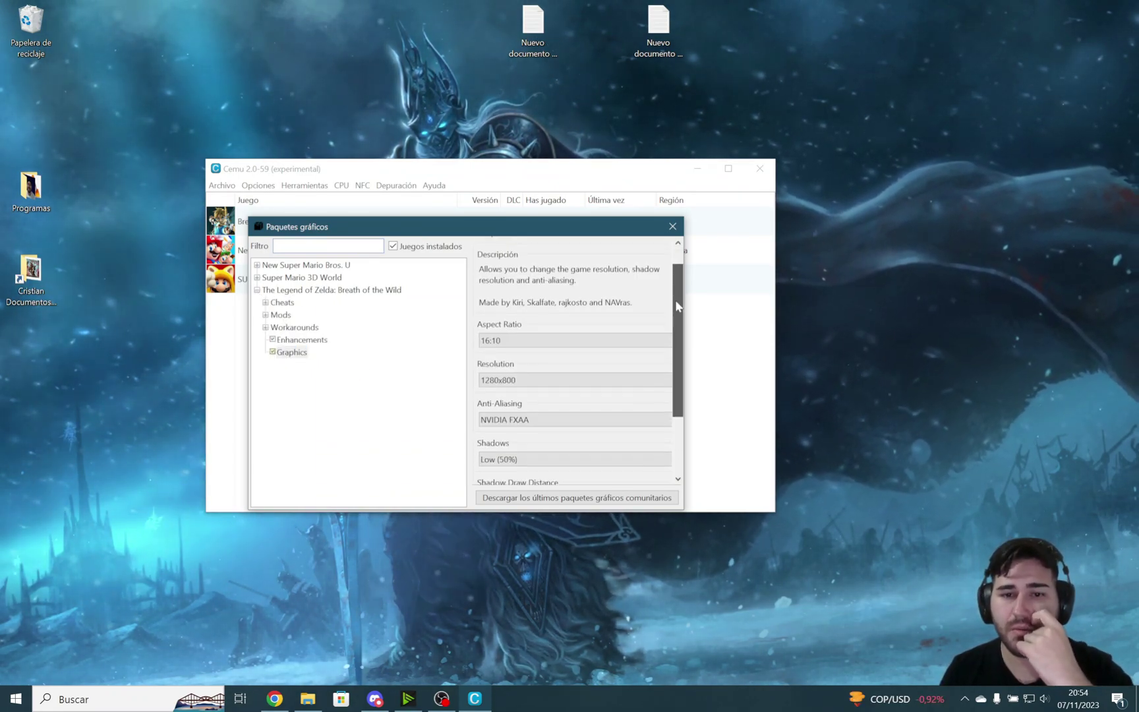
pyautogui.scroll(-2, 676, 299)
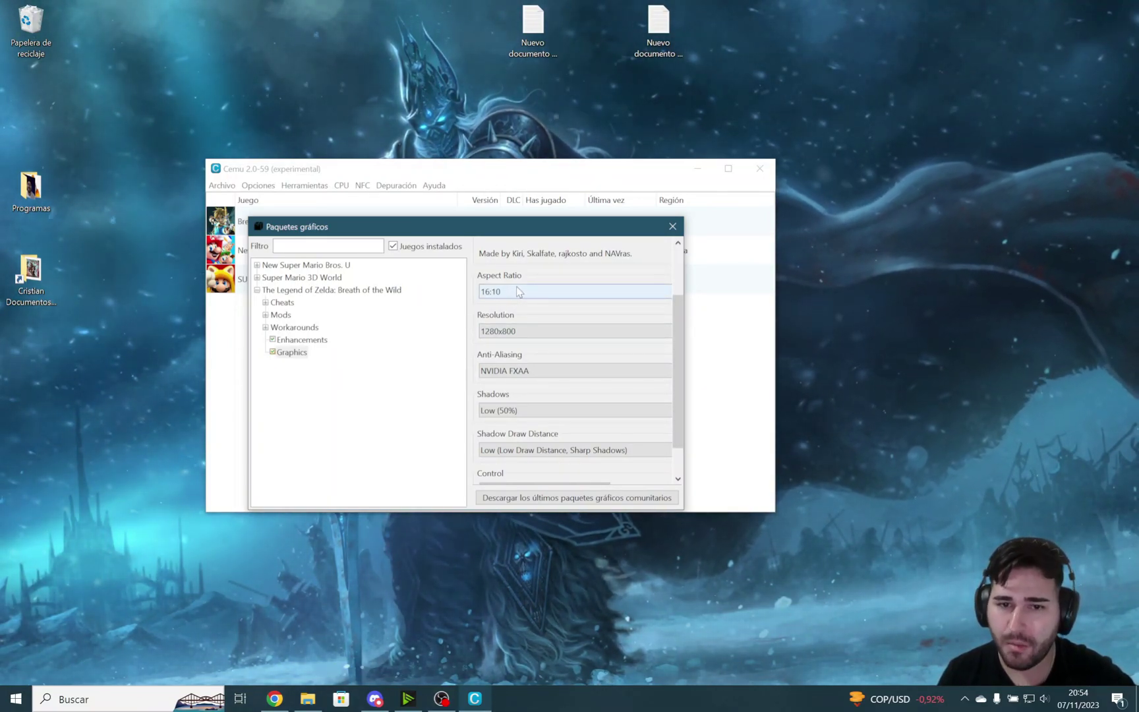
pyautogui.click(517, 332)
pyautogui.click(507, 345)
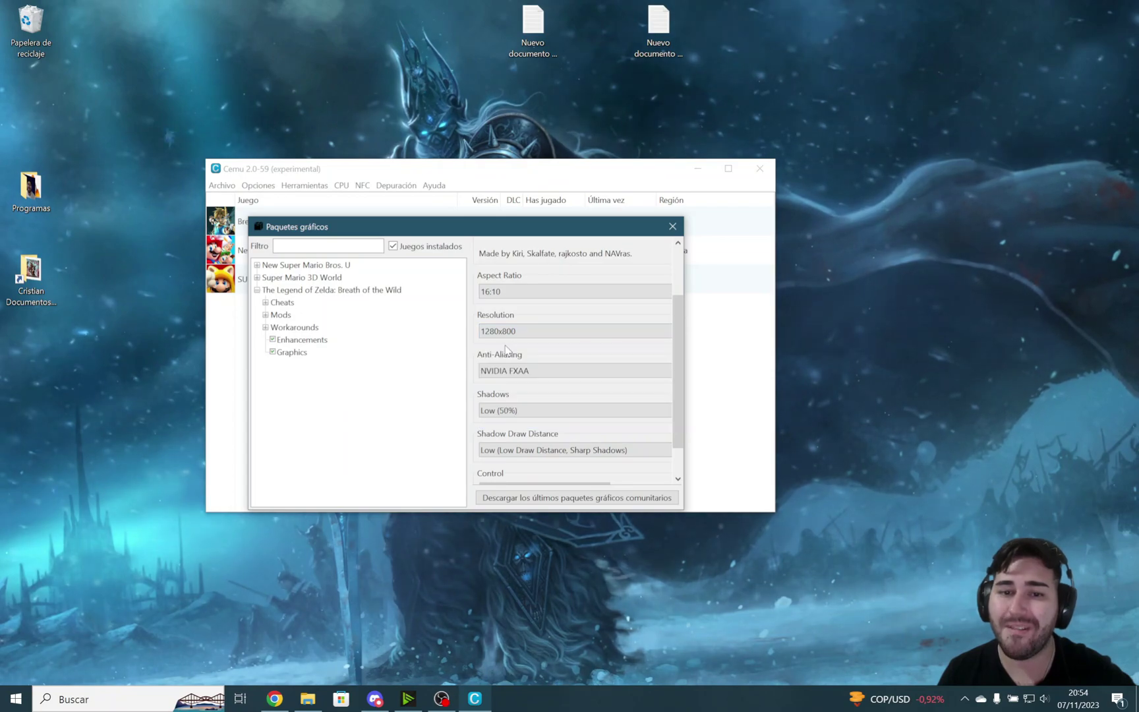
pyautogui.click(509, 371)
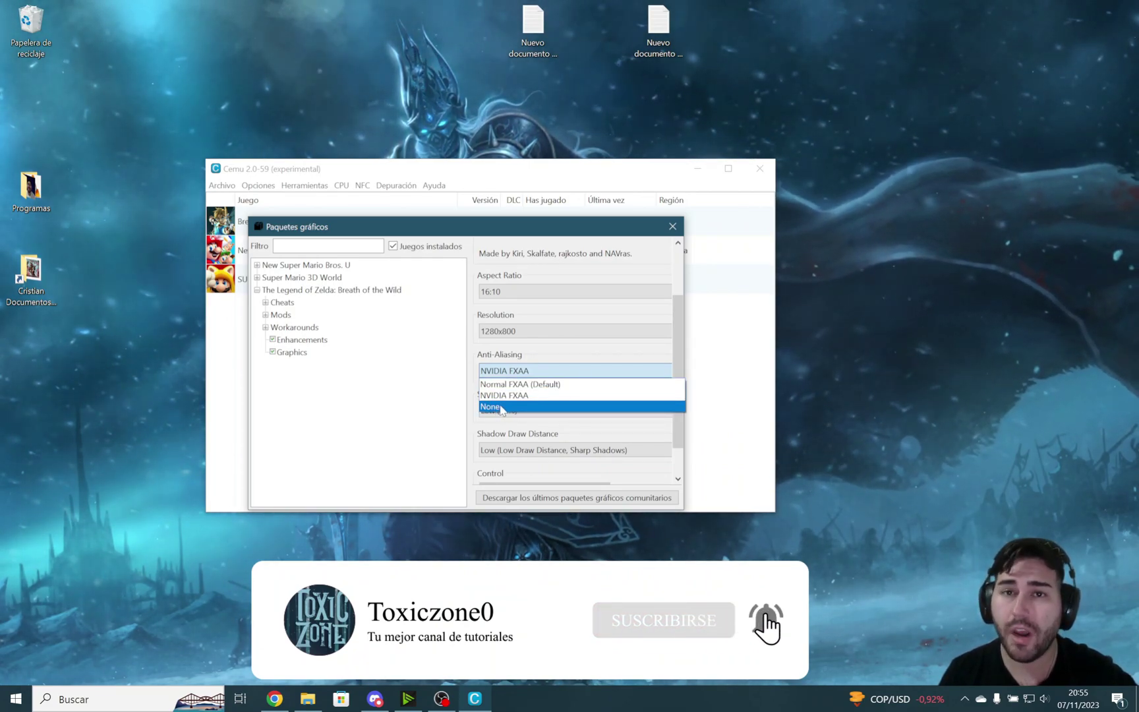
pyautogui.click(767, 342)
pyautogui.scroll(-1, 679, 332)
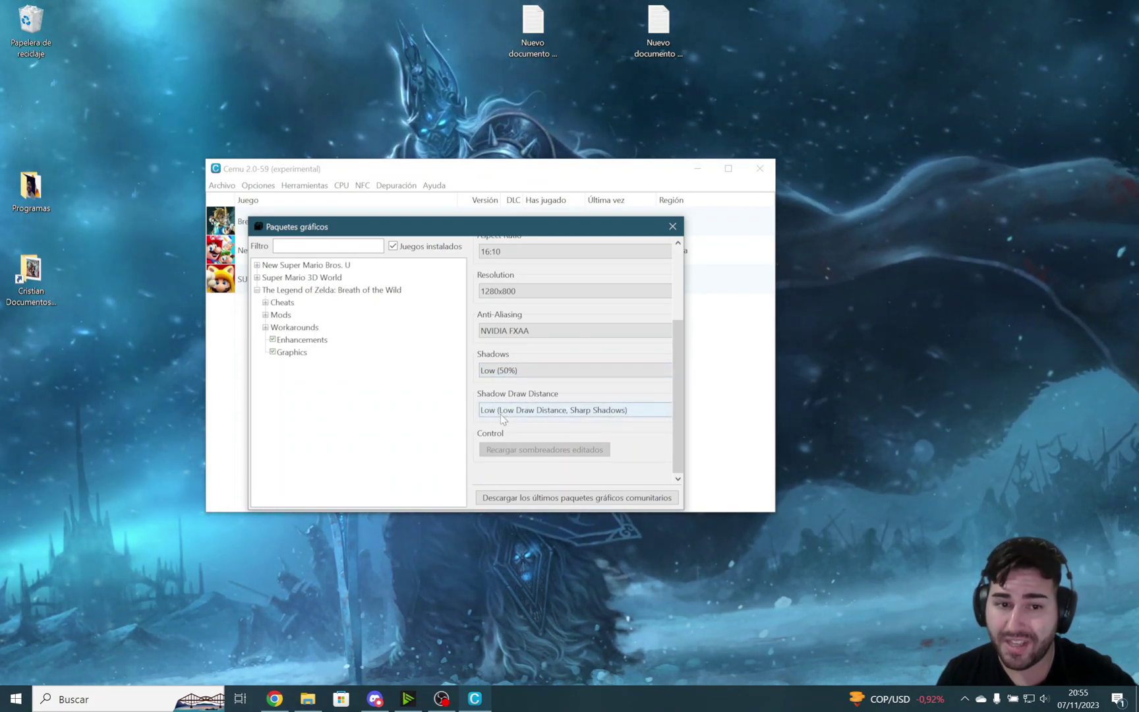
# Examine the Clarity, Depth Of Field, Reflections, Reflection Range and Anisotropic Filtering options of the Enhancements pack, leaving them as they are
pyautogui.click(294, 342)
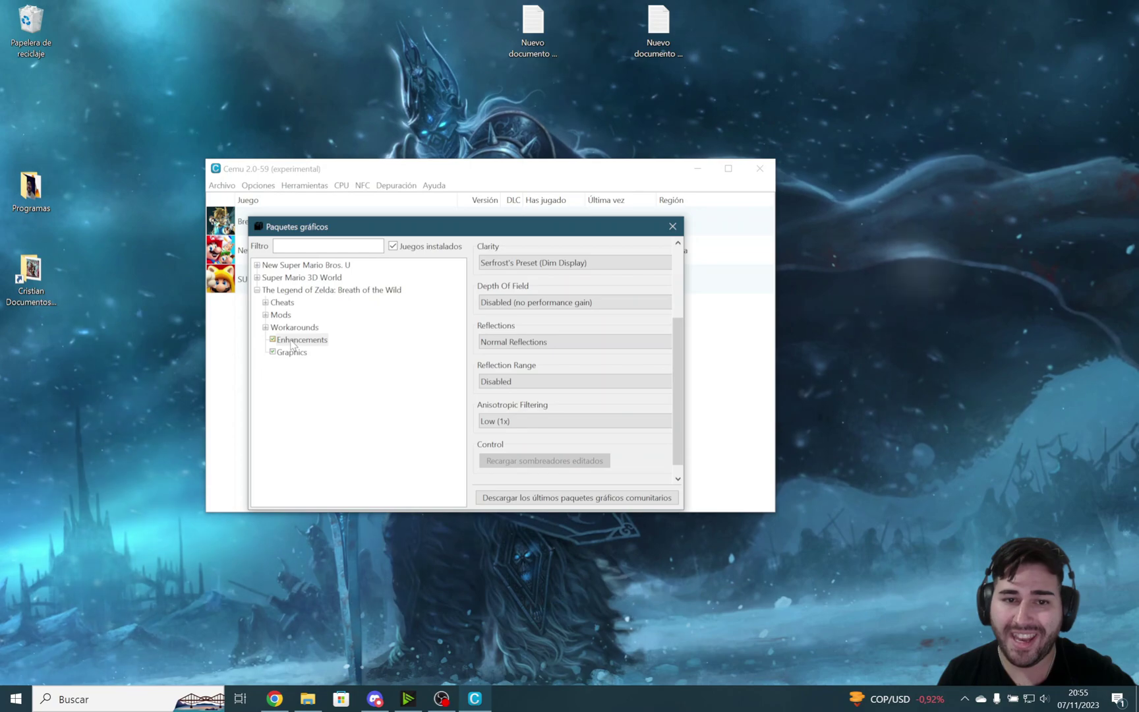
pyautogui.click(527, 263)
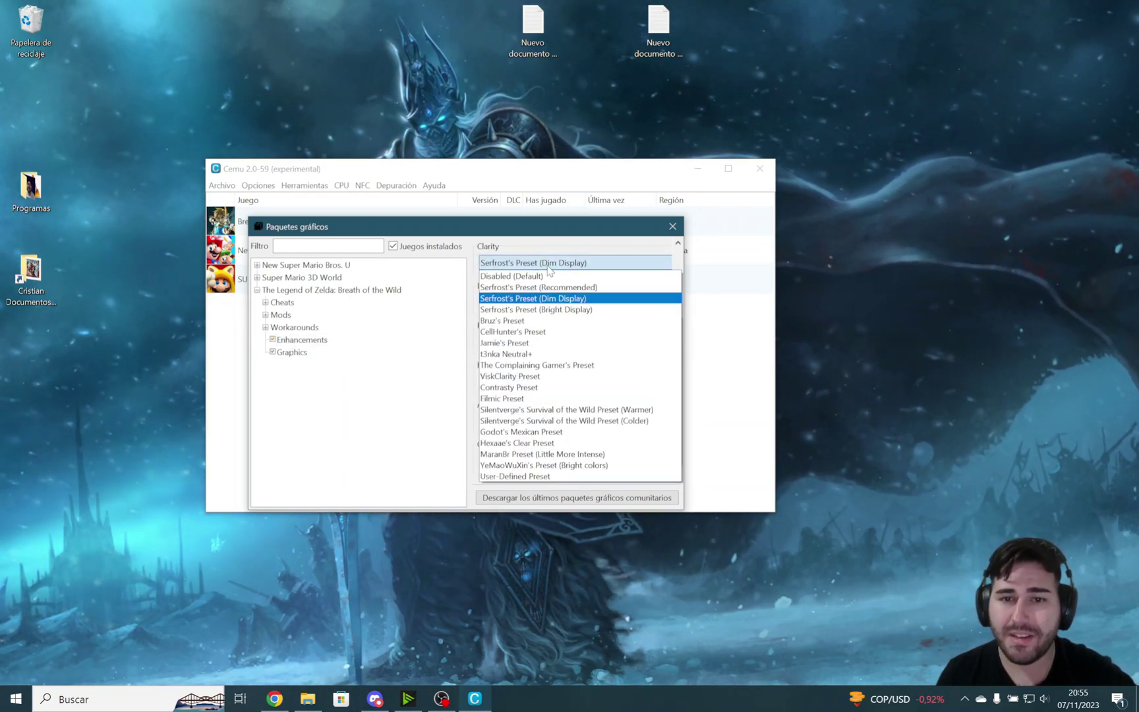
pyautogui.click(516, 302)
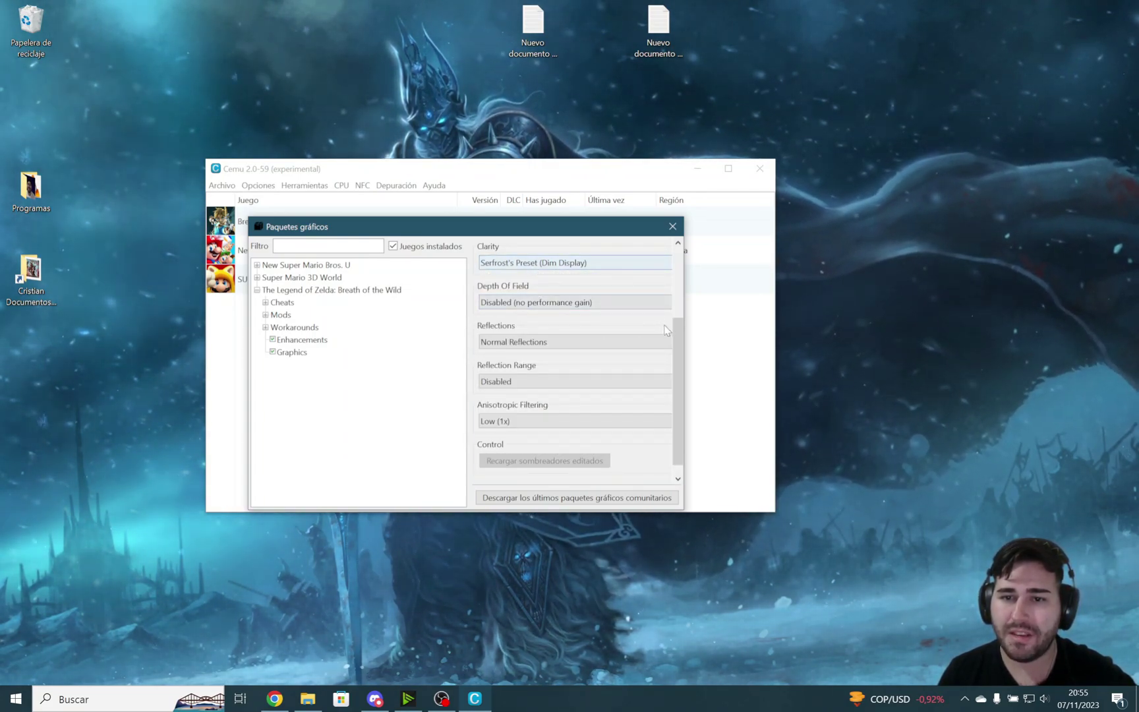
pyautogui.click(511, 304)
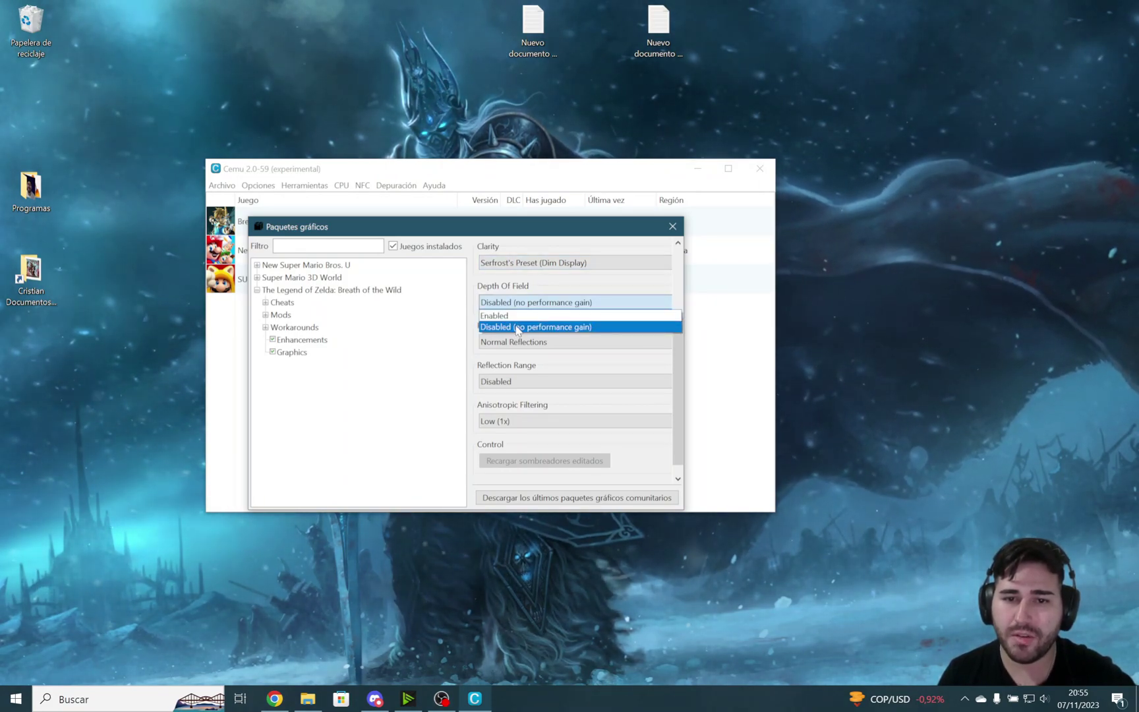
pyautogui.click(515, 324)
pyautogui.click(516, 341)
pyautogui.click(514, 358)
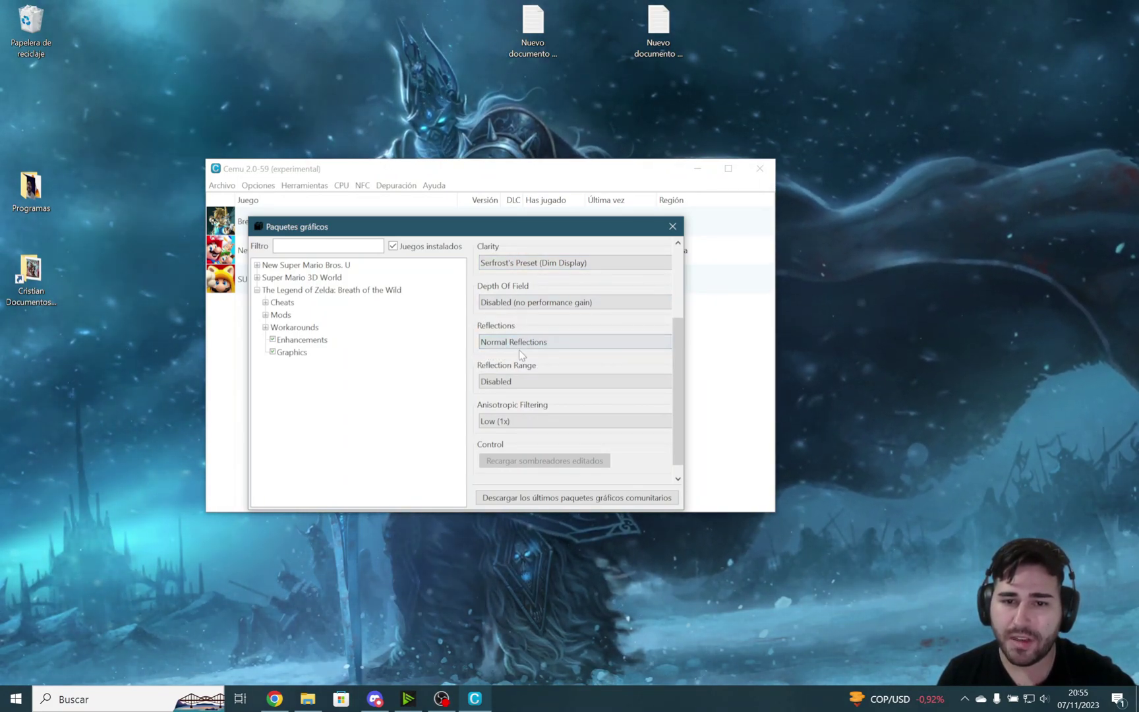
pyautogui.click(509, 382)
pyautogui.click(509, 381)
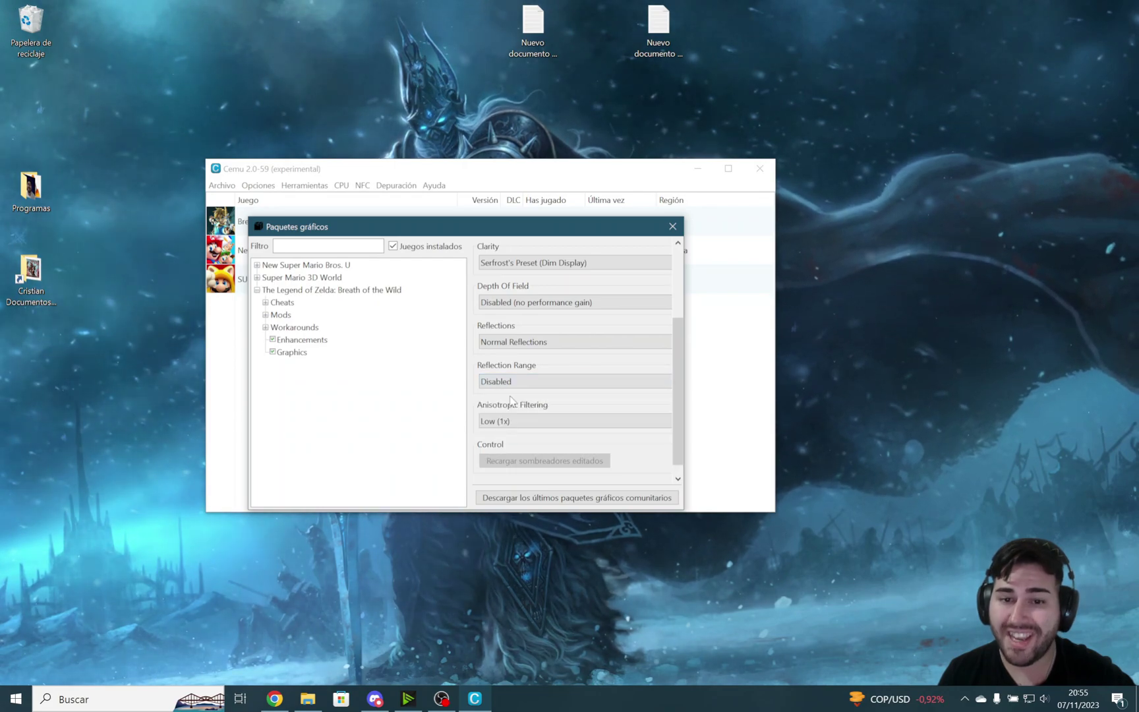
pyautogui.scroll(-1, 676, 340)
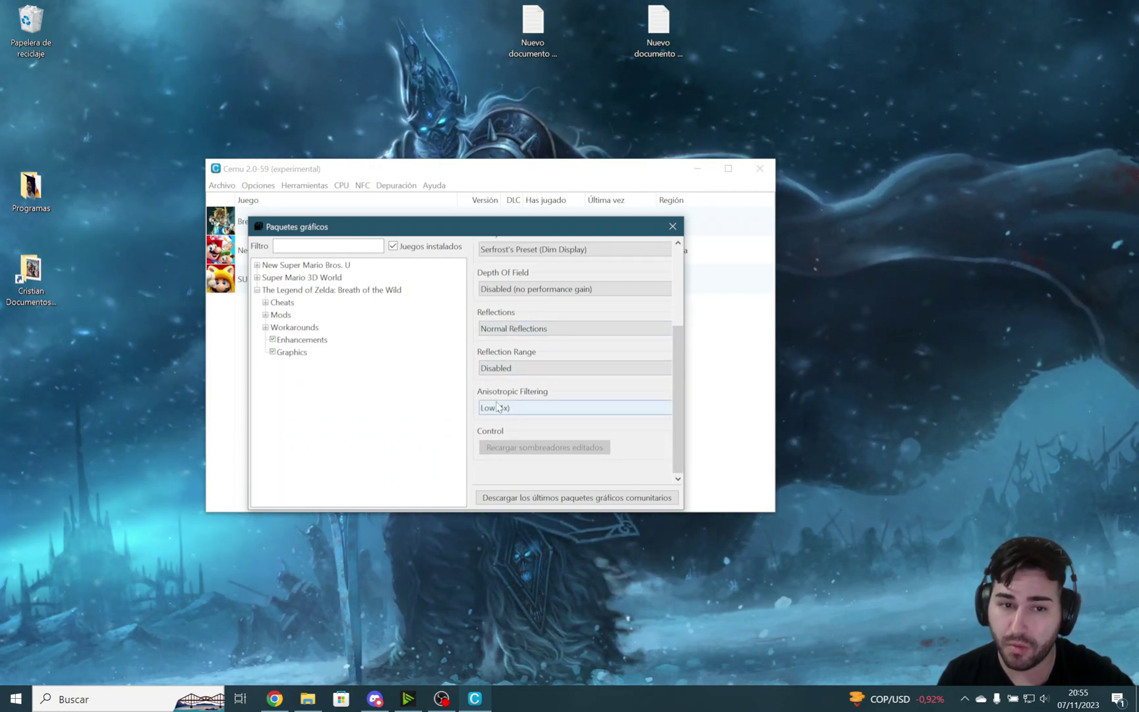
# Expand the Mods group and display the Extended Memory pack, followed by the FPS++ pack
pyautogui.click(265, 315)
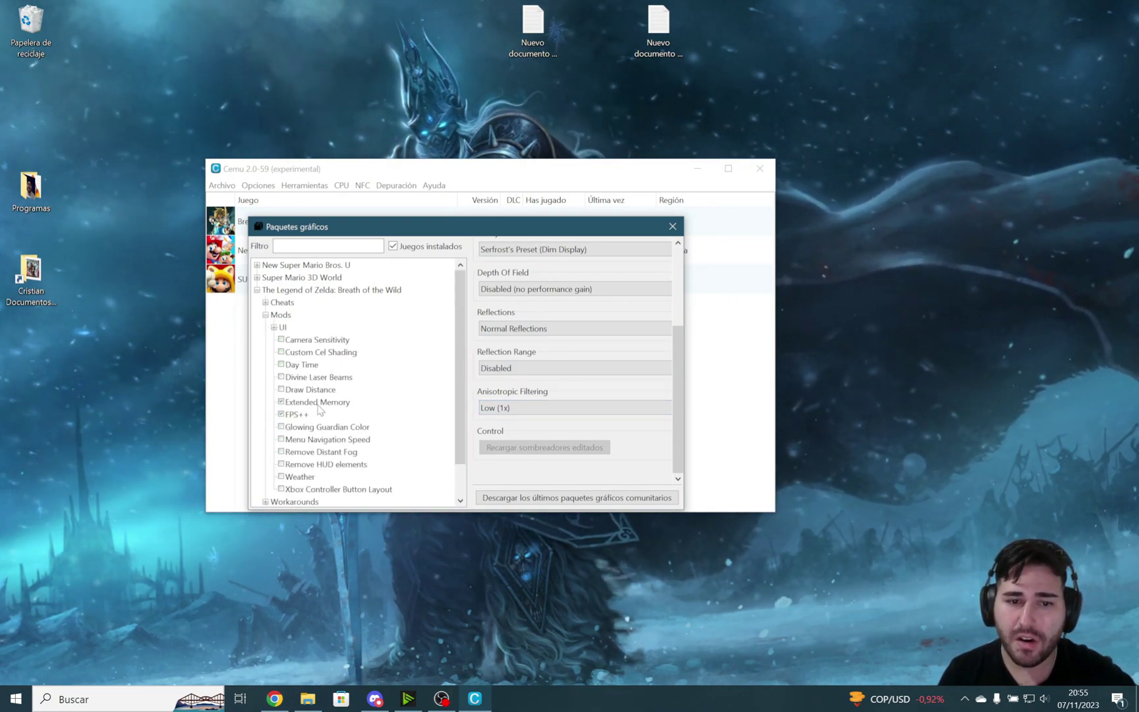
pyautogui.click(298, 402)
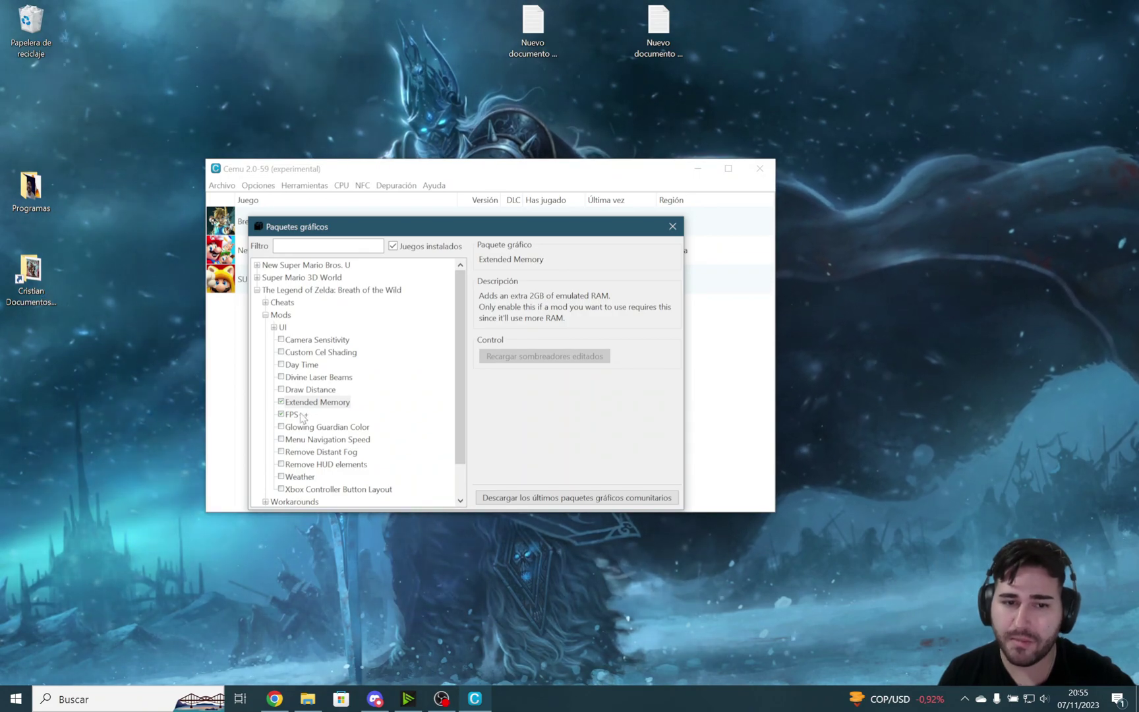
pyautogui.click(298, 414)
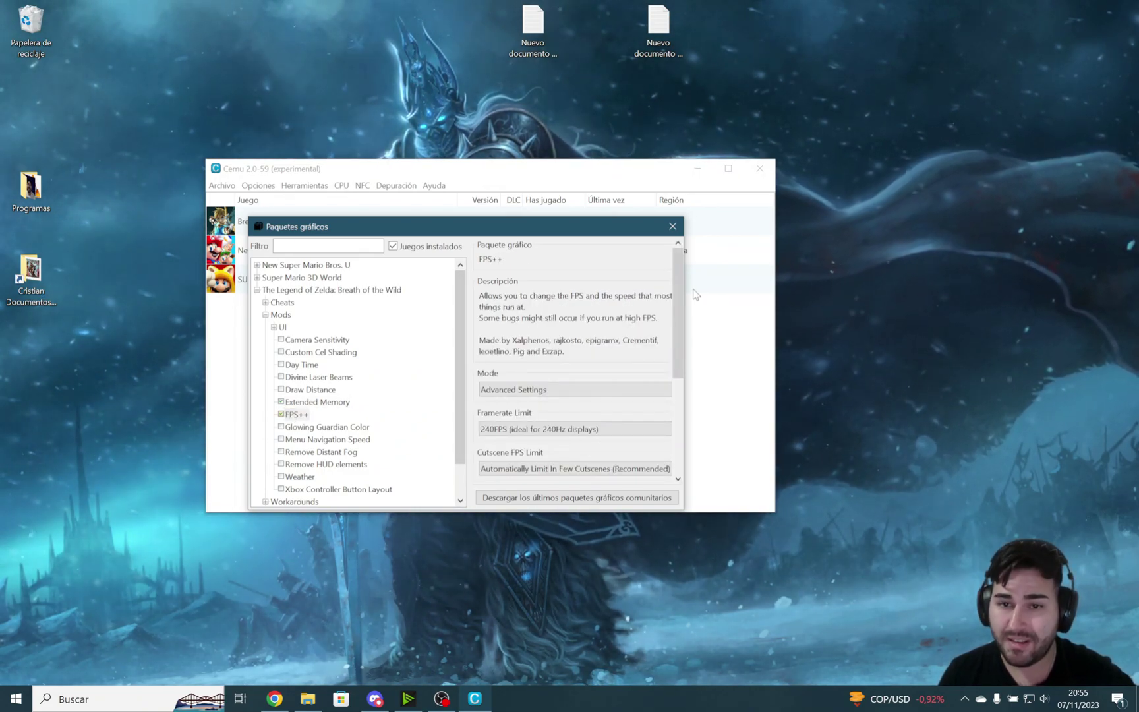
# Examine the Framerate Limit, Frame Average and Fence Type choices of the FPS++ pack, leaving them as they are, and close the graphic packs
pyautogui.scroll(-2, 659, 290)
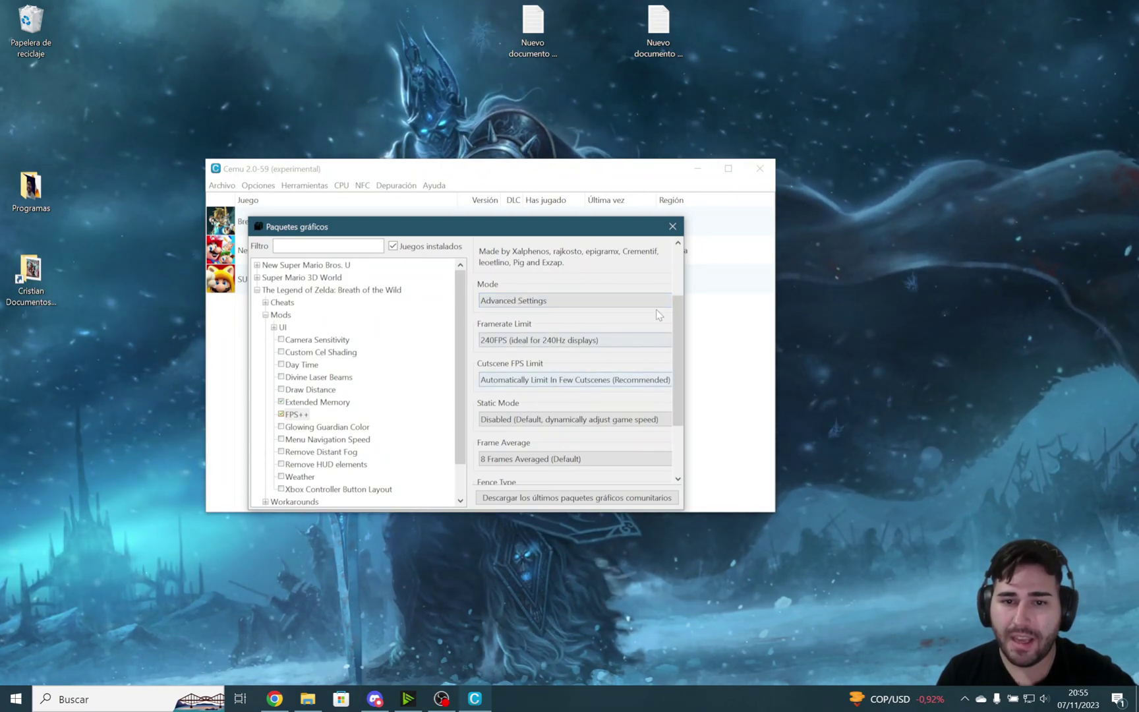
pyautogui.scroll(-1, 675, 327)
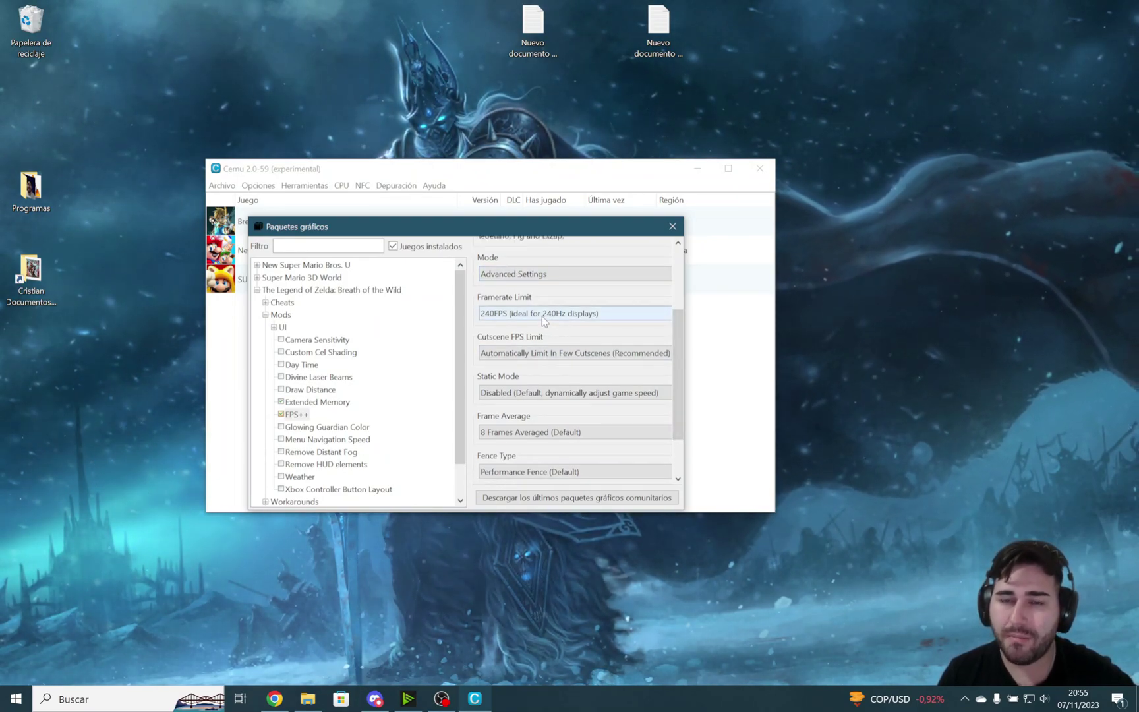
pyautogui.click(544, 319)
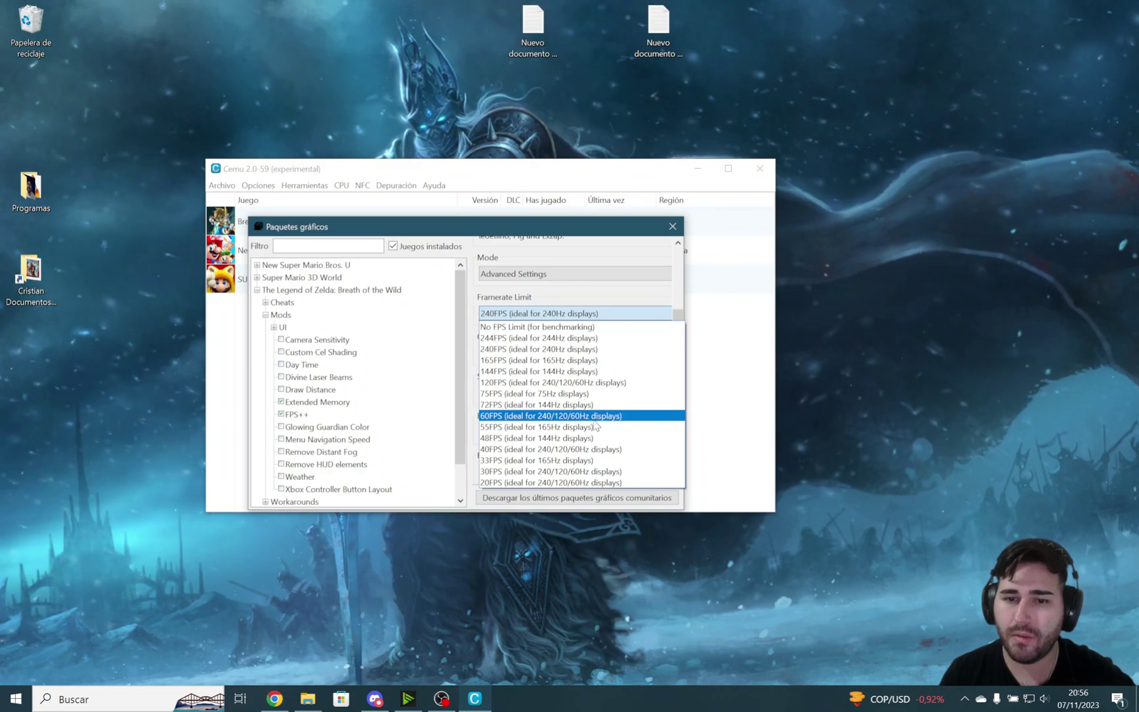
pyautogui.click(552, 307)
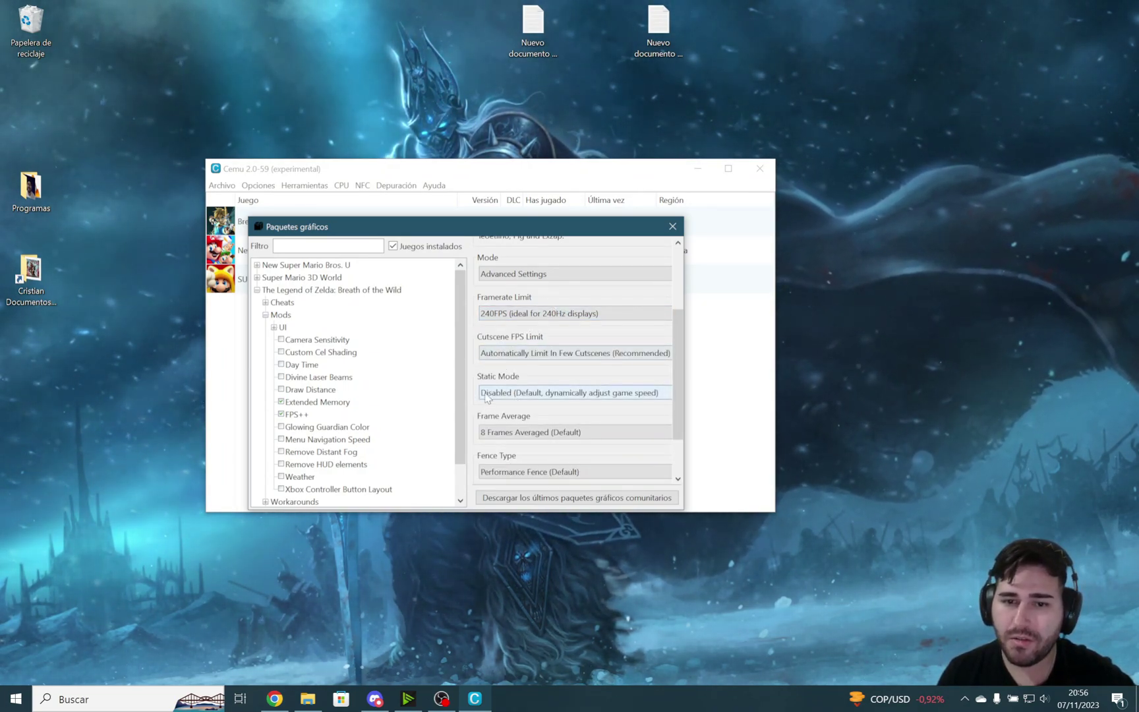
pyautogui.scroll(-2, 527, 396)
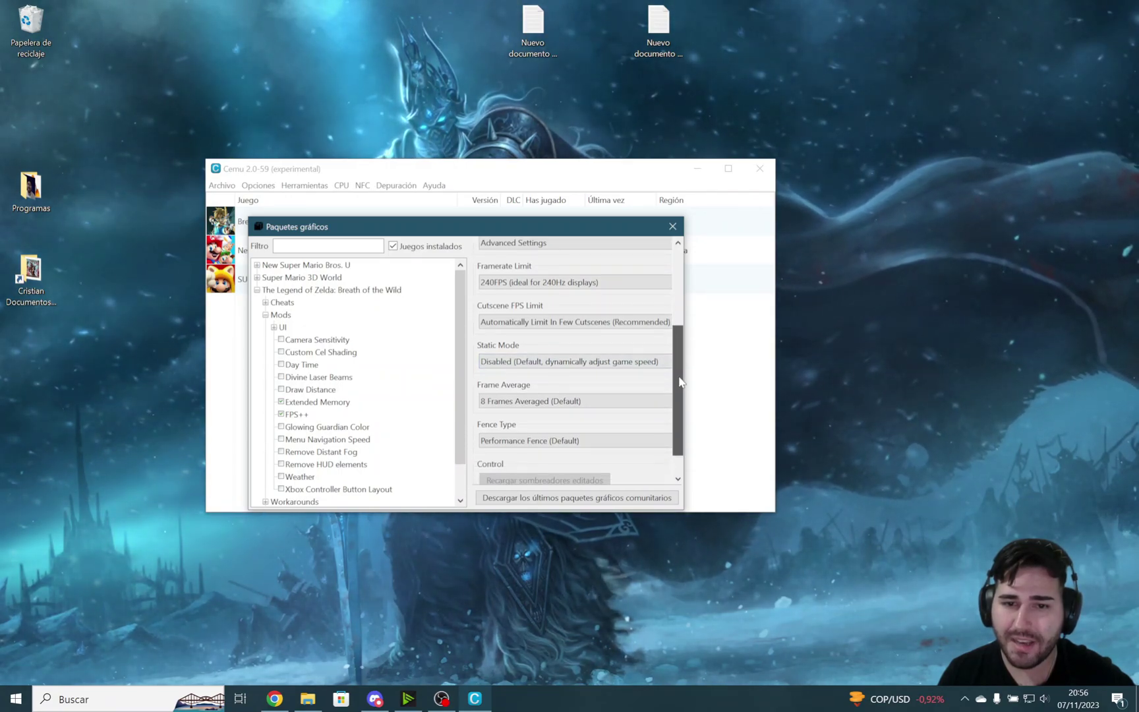
pyautogui.click(531, 393)
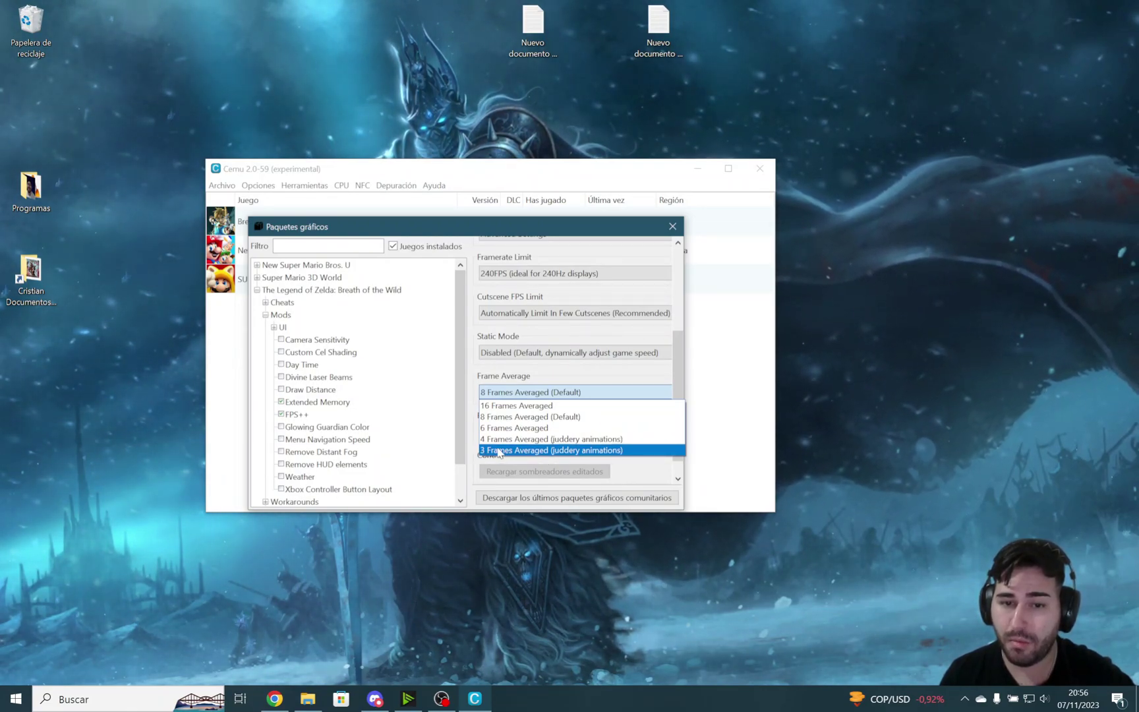
pyautogui.click(682, 372)
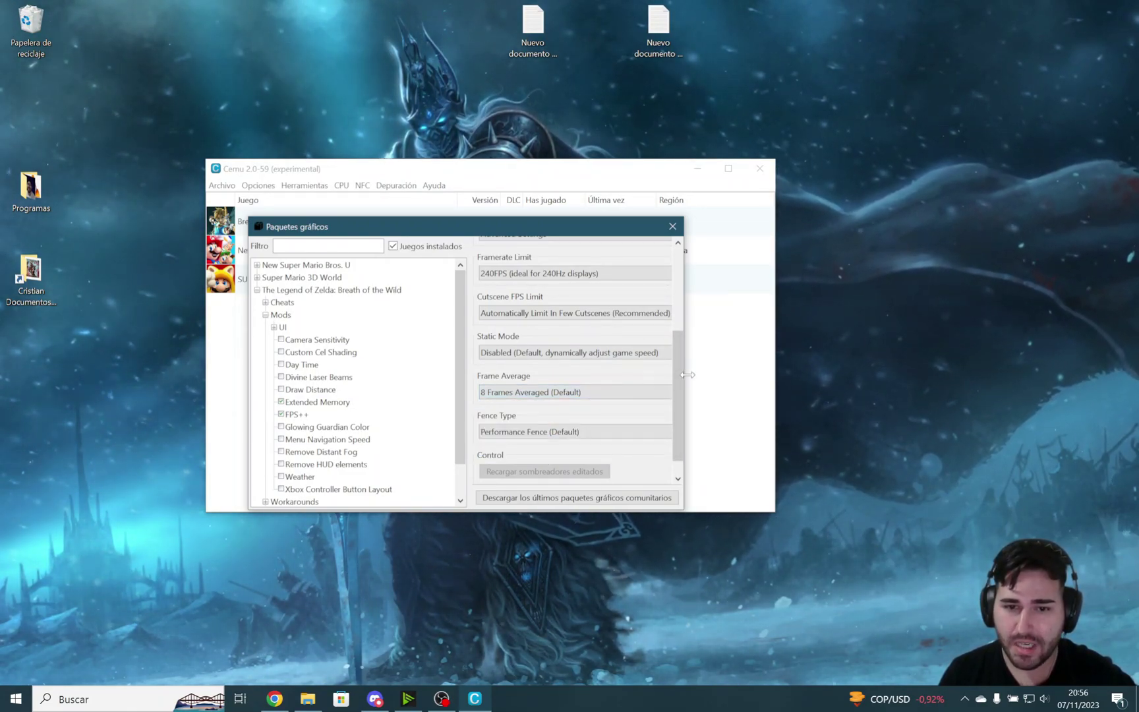
pyautogui.scroll(-1, 679, 373)
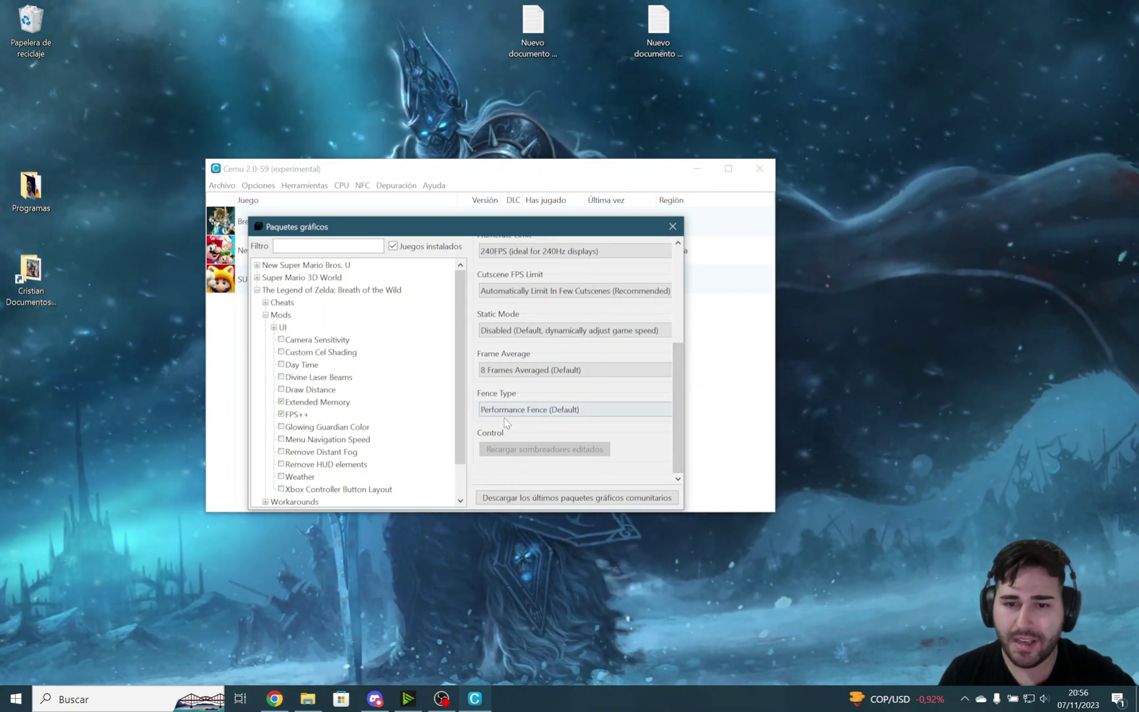
pyautogui.click(521, 410)
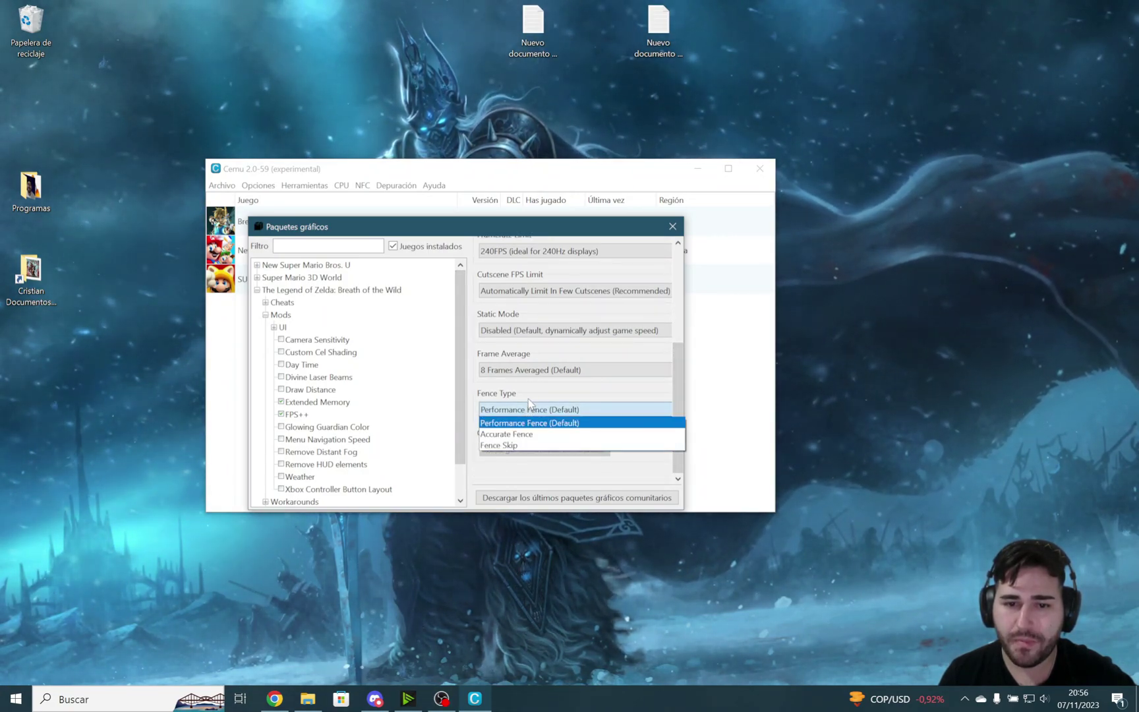
pyautogui.click(528, 395)
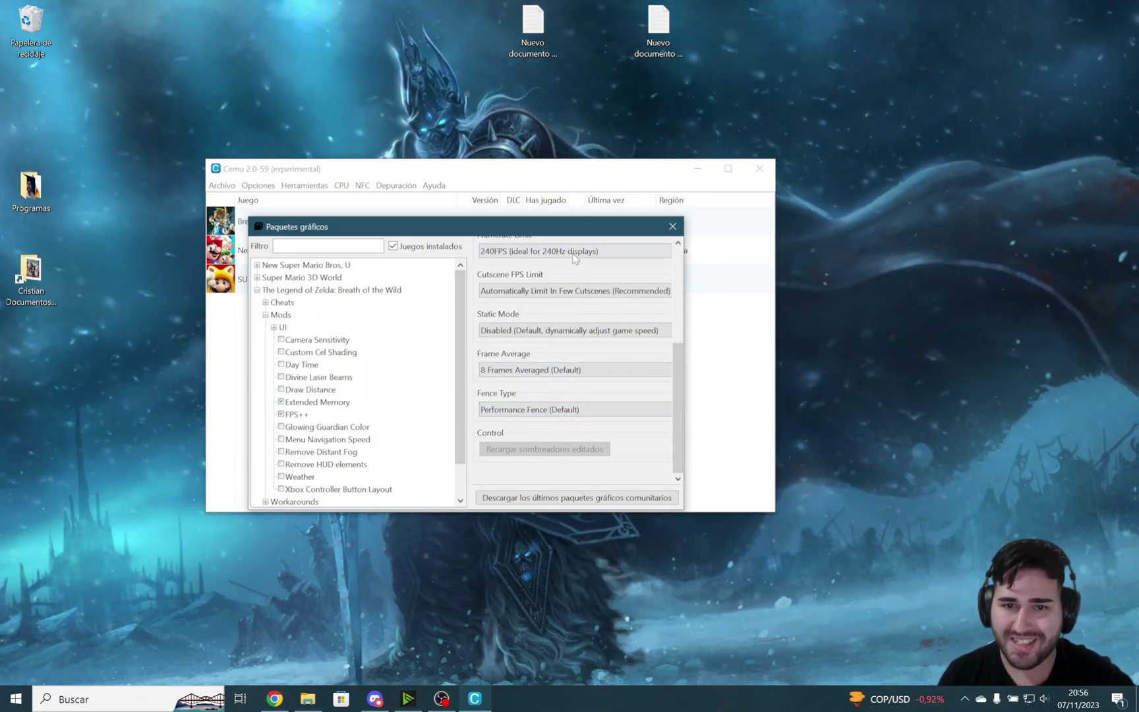
pyautogui.click(672, 226)
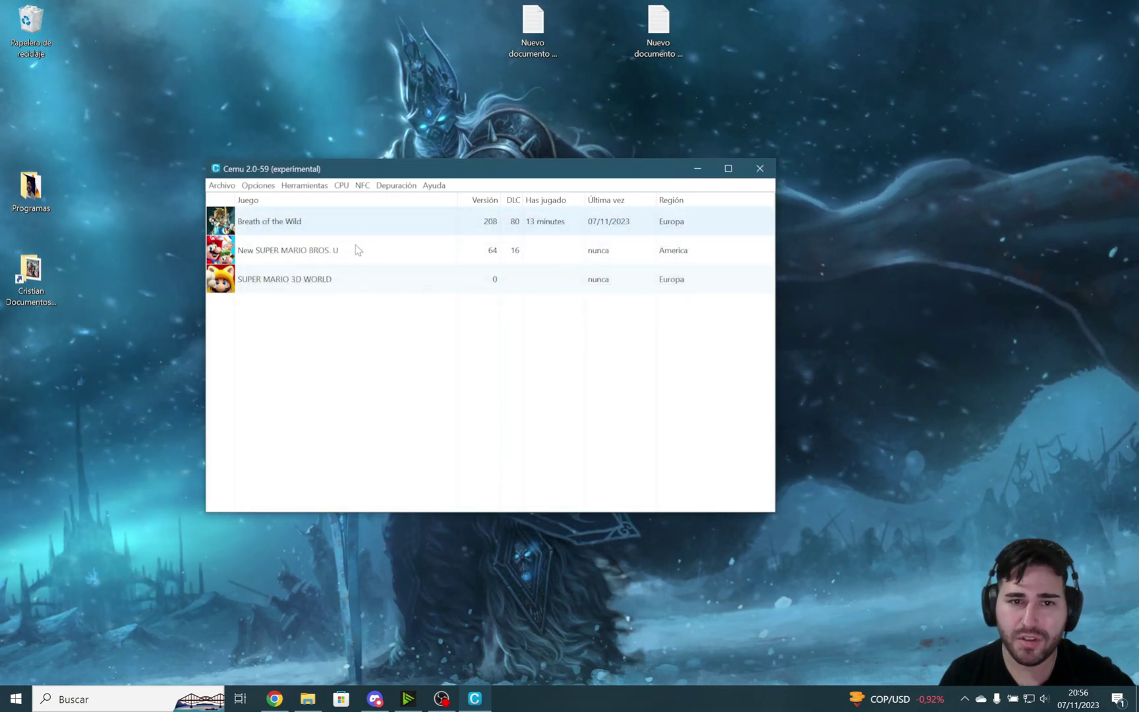
# Launch Breath of the Wild, enlarge the game window, and load the most recent autosave at Meseta de los albores
pyautogui.doubleClick(406, 221)
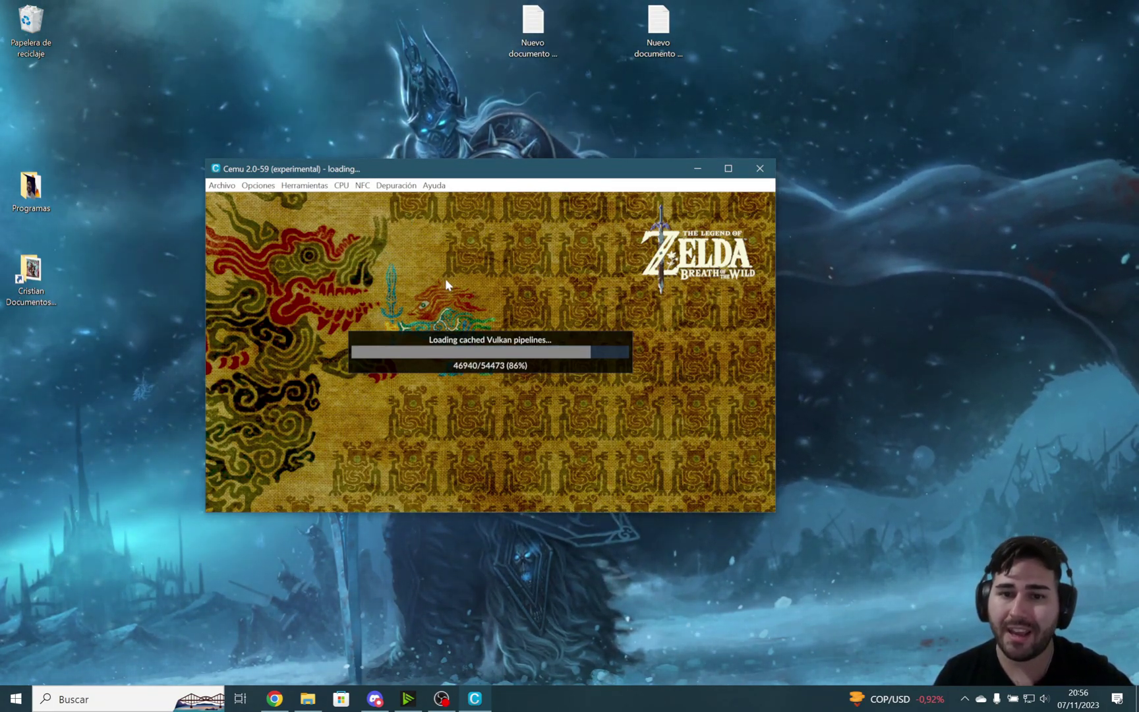
pyautogui.moveTo(775, 511); pyautogui.dragTo(1023, 647)
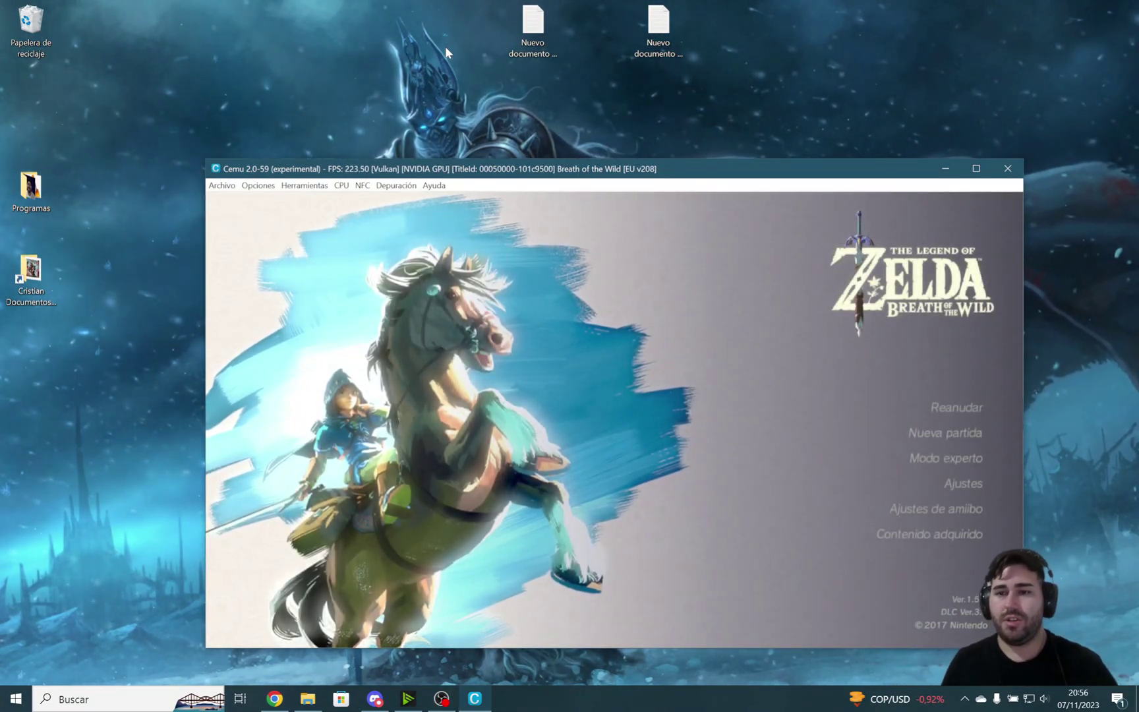
pyautogui.press('Return')
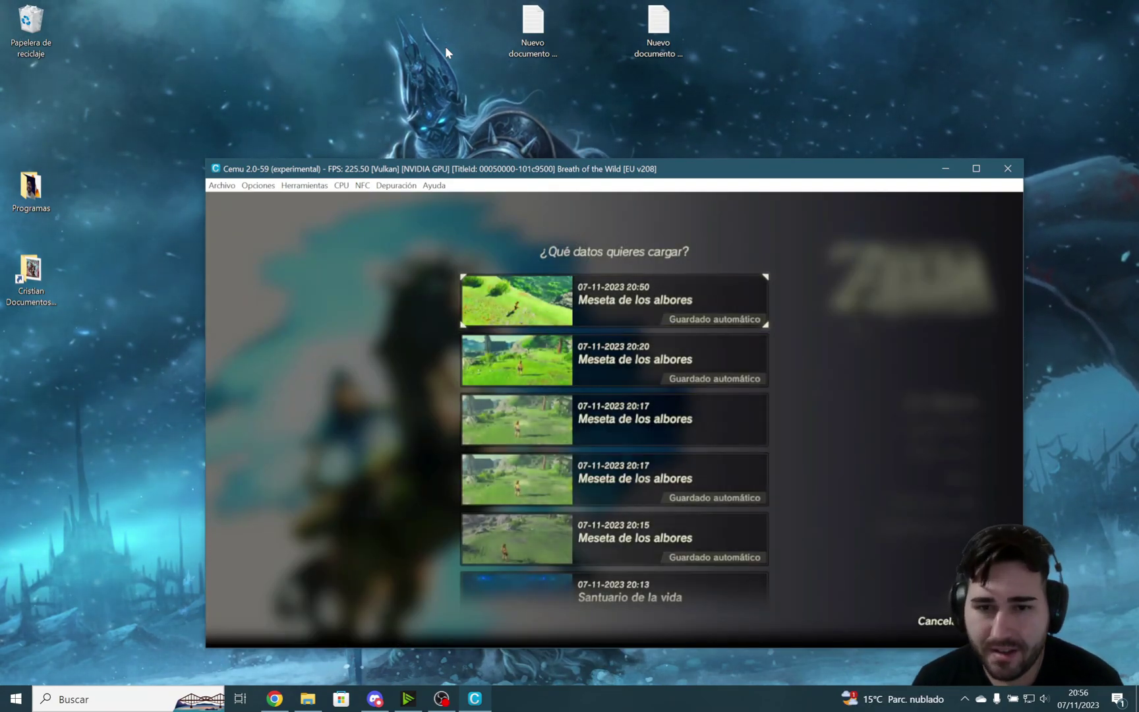
pyautogui.press('Return')
pyautogui.press('Return')
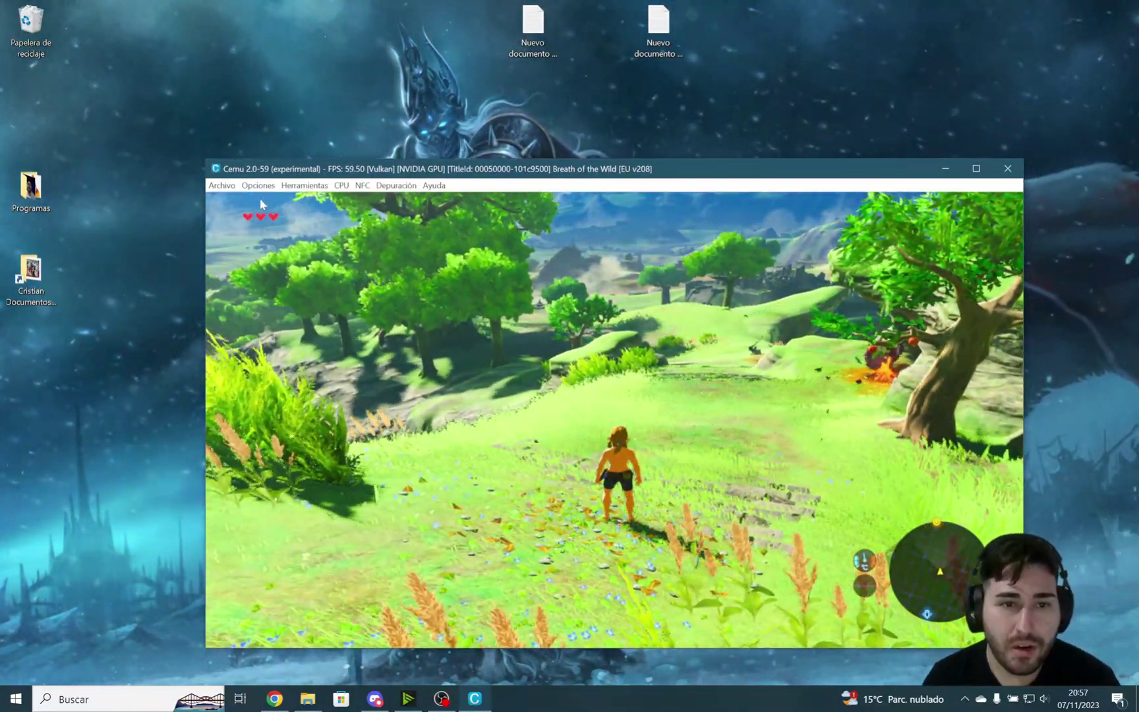
# With the game running, try different Clarity presets in the Enhancements pack, including Serfrost's Preset (Recommended), and return to Serfrost's Preset (Dim Display)
pyautogui.click(288, 214)
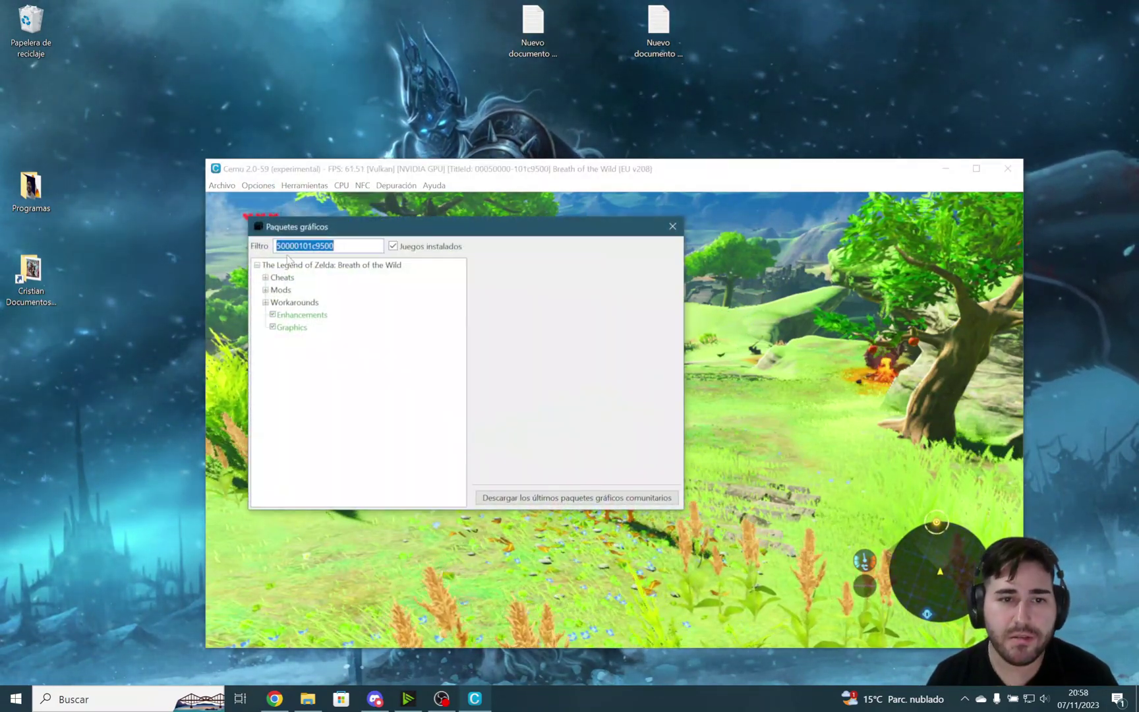
pyautogui.click(294, 315)
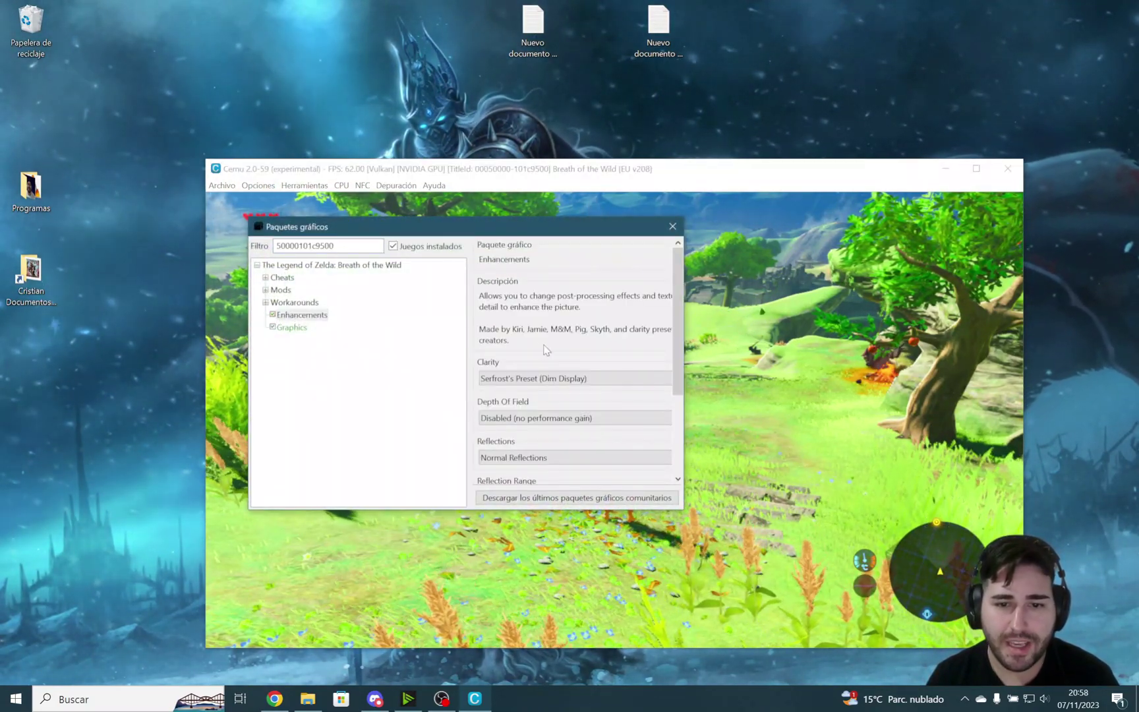
pyautogui.scroll(-3, 559, 339)
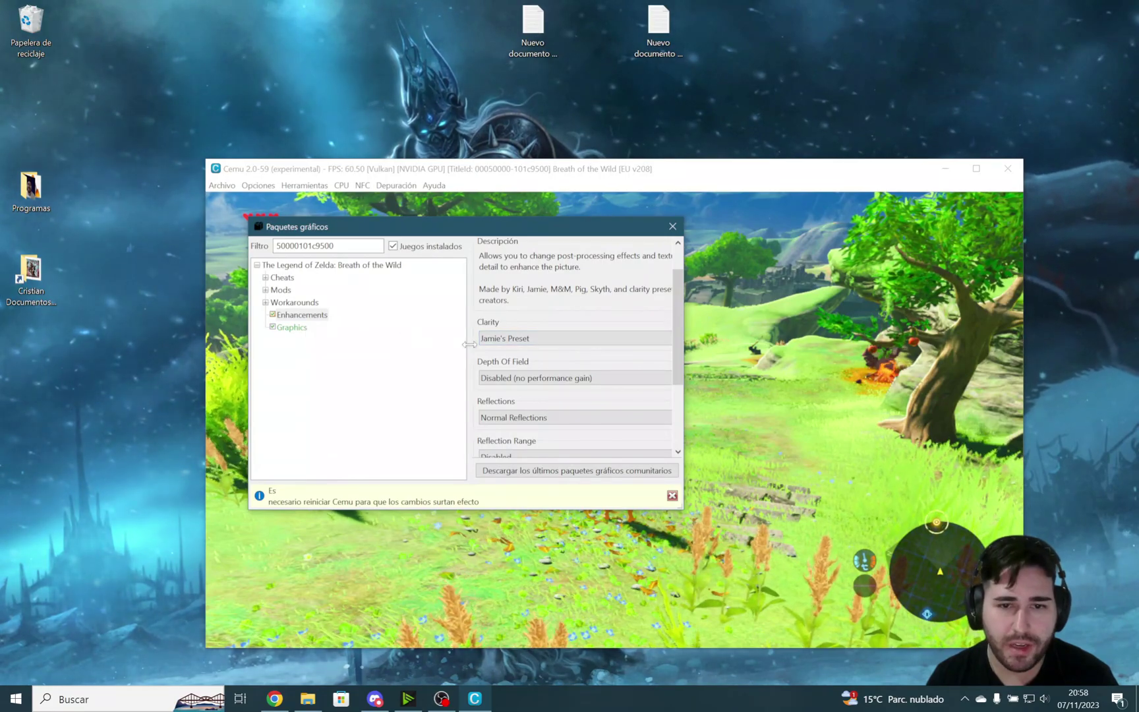
pyautogui.click(535, 340)
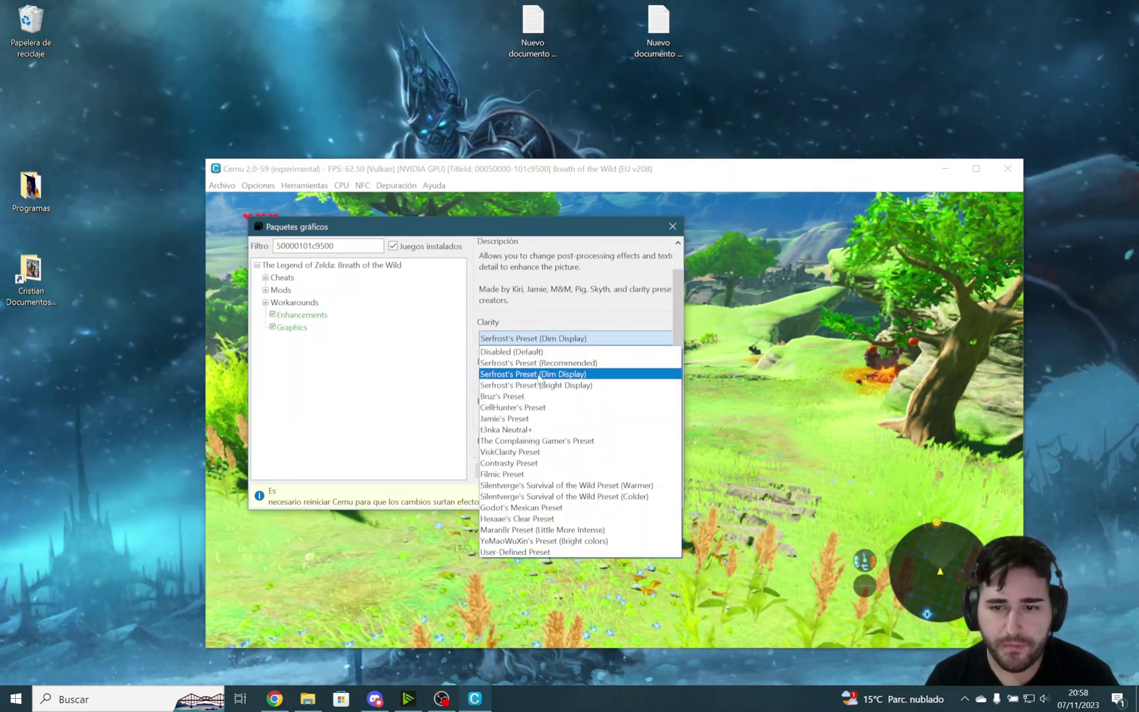
pyautogui.click(555, 363)
pyautogui.click(553, 338)
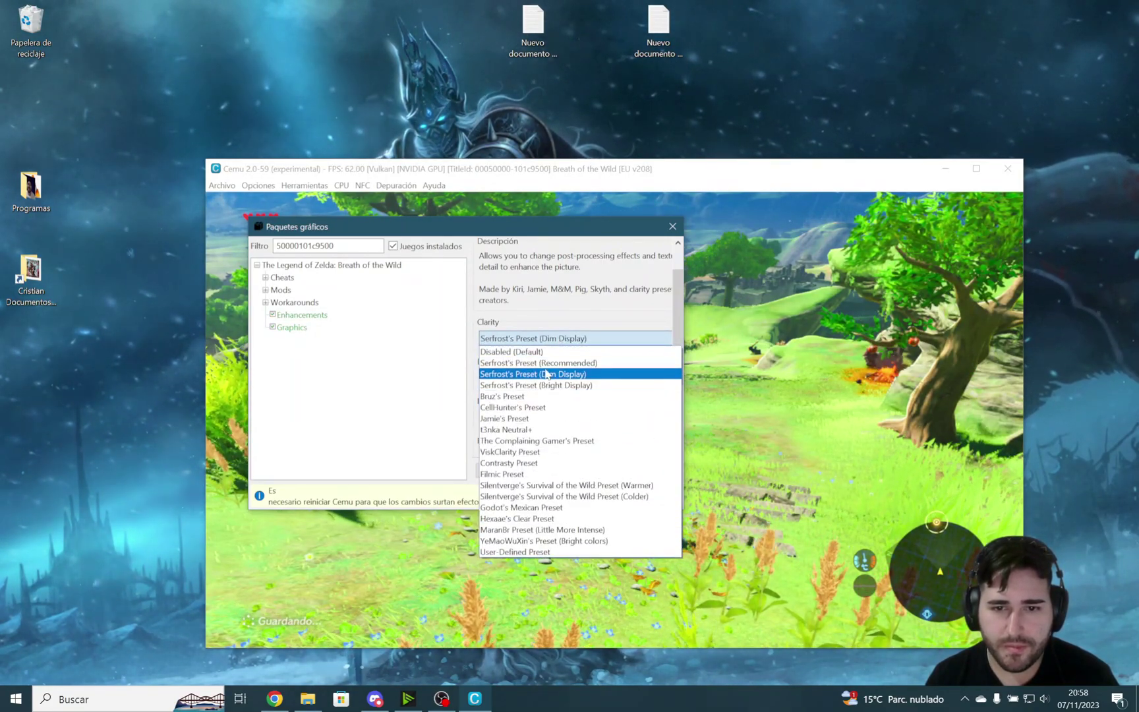
pyautogui.click(549, 363)
pyautogui.click(554, 338)
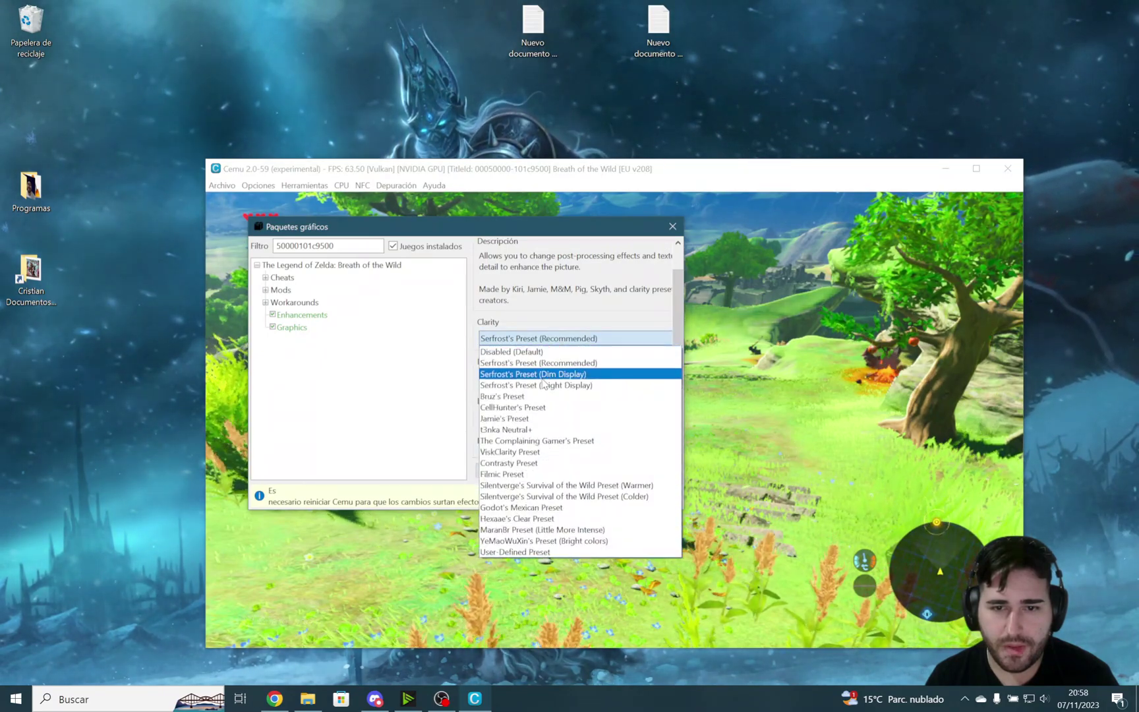
pyautogui.click(532, 374)
# Try resolutions 1440x900 and 1680x1050 in the Graphics pack, return to 1280x800, and close the graphic packs
pyautogui.click(291, 328)
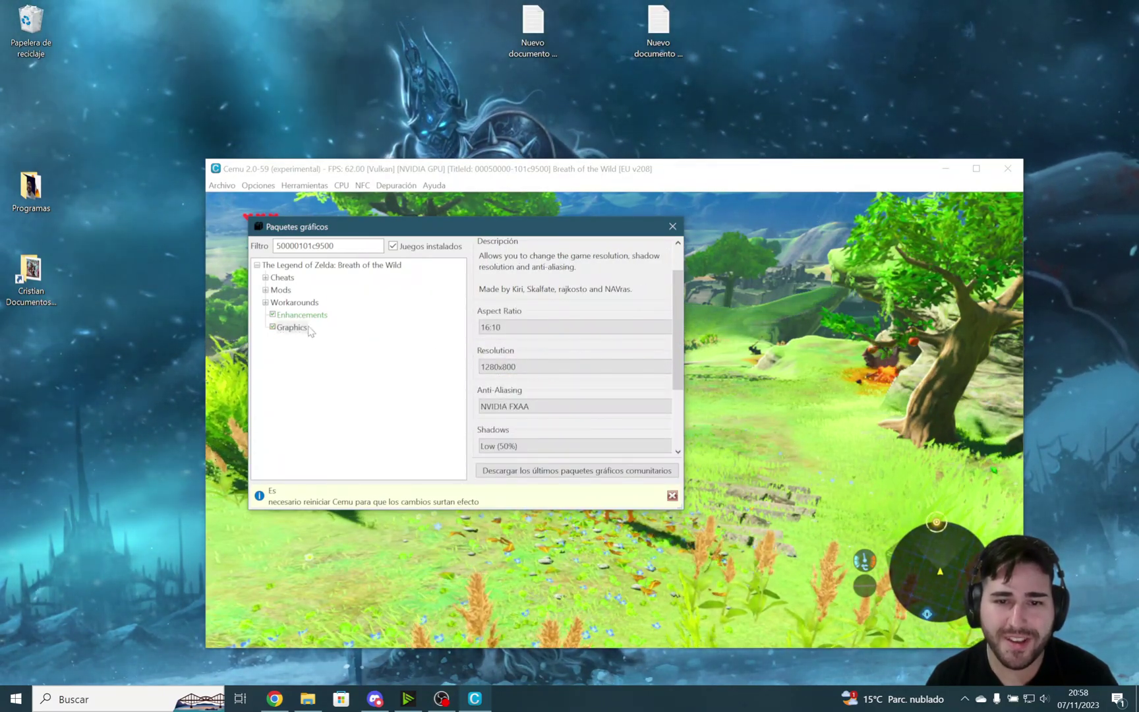
pyautogui.scroll(-2, 678, 328)
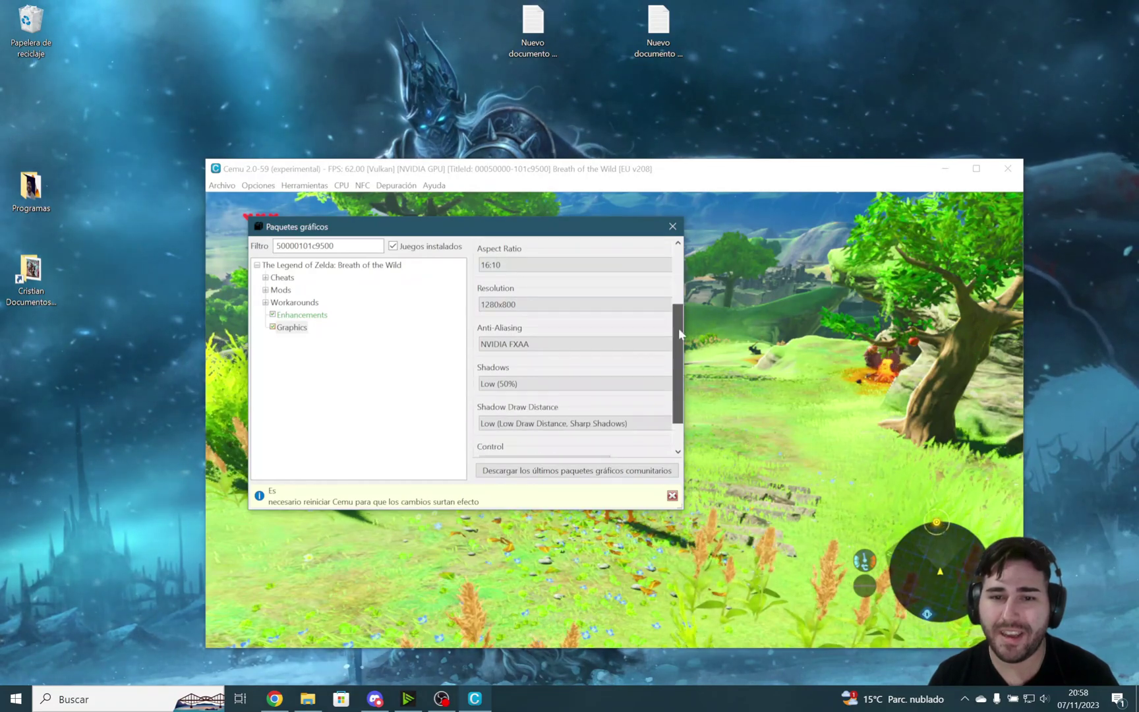
pyautogui.click(514, 297)
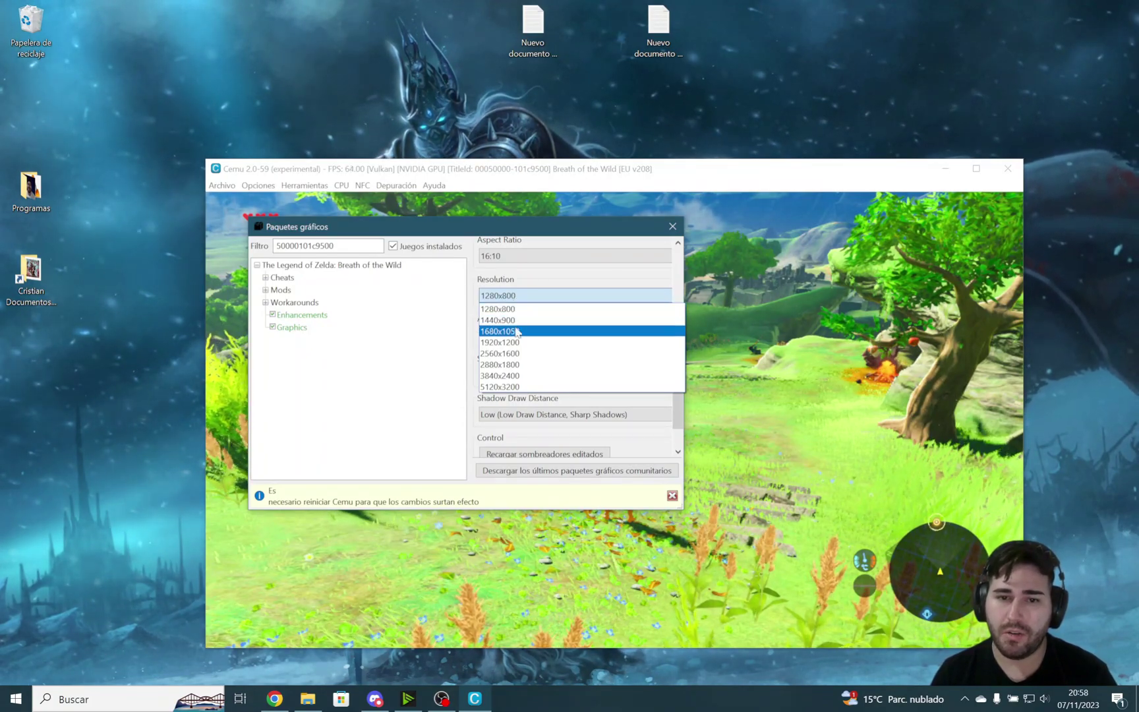
pyautogui.click(512, 320)
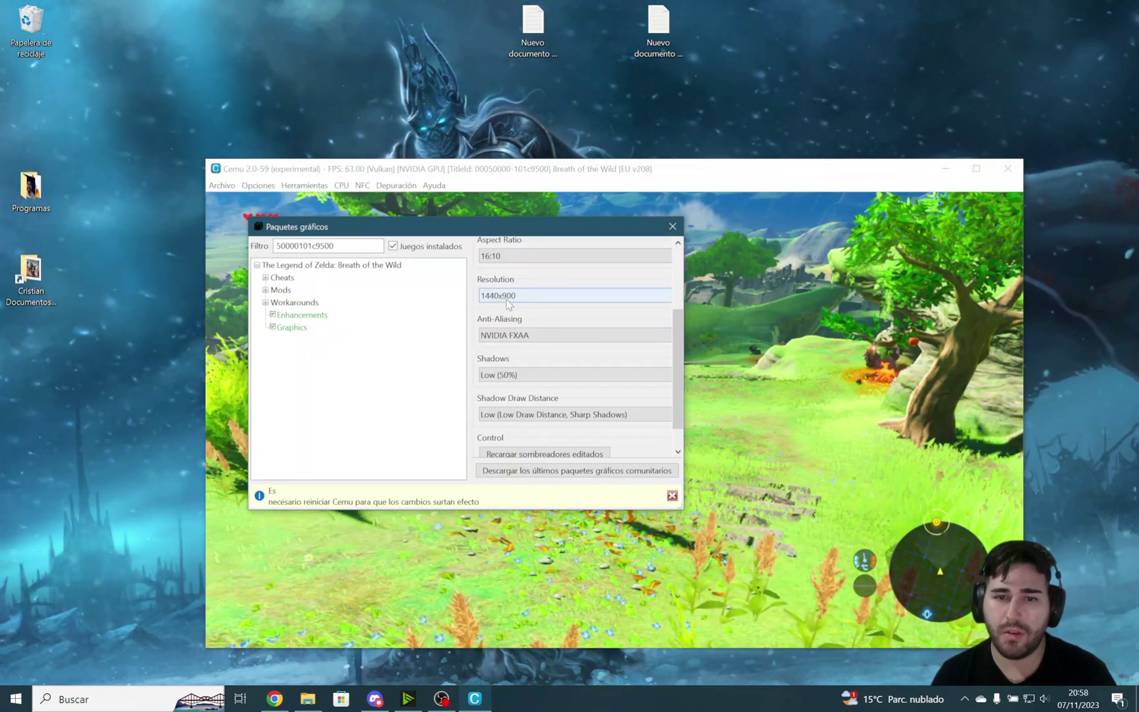
pyautogui.click(512, 298)
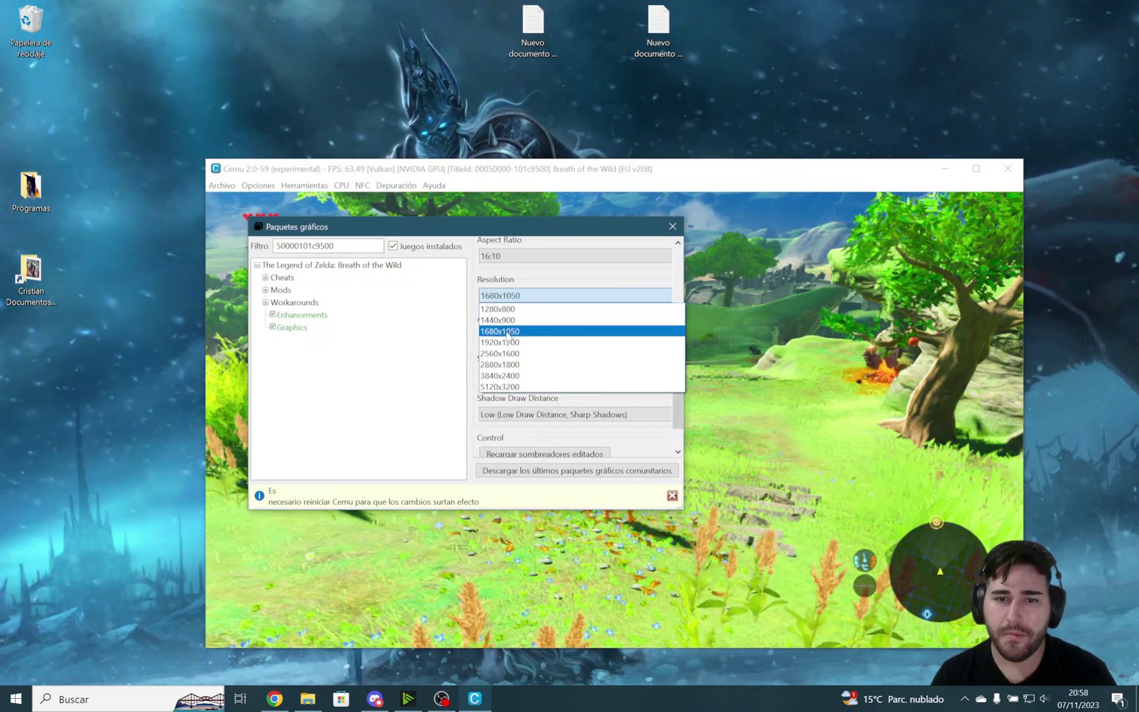
pyautogui.click(509, 332)
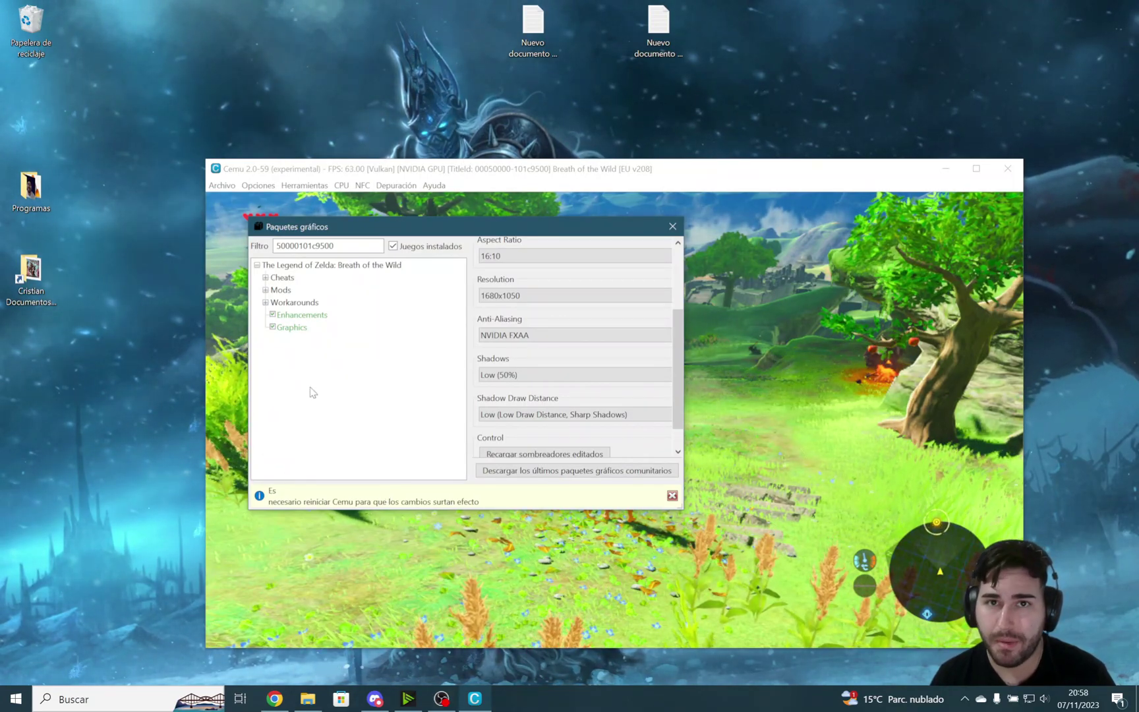
pyautogui.click(505, 297)
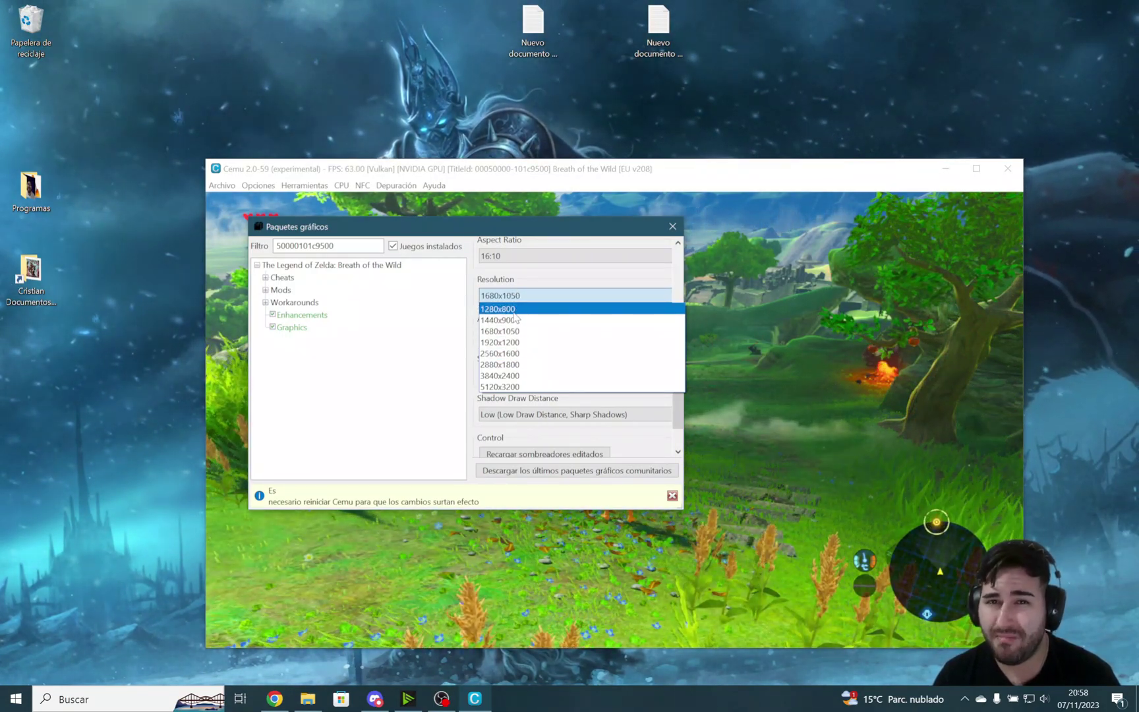
pyautogui.click(515, 310)
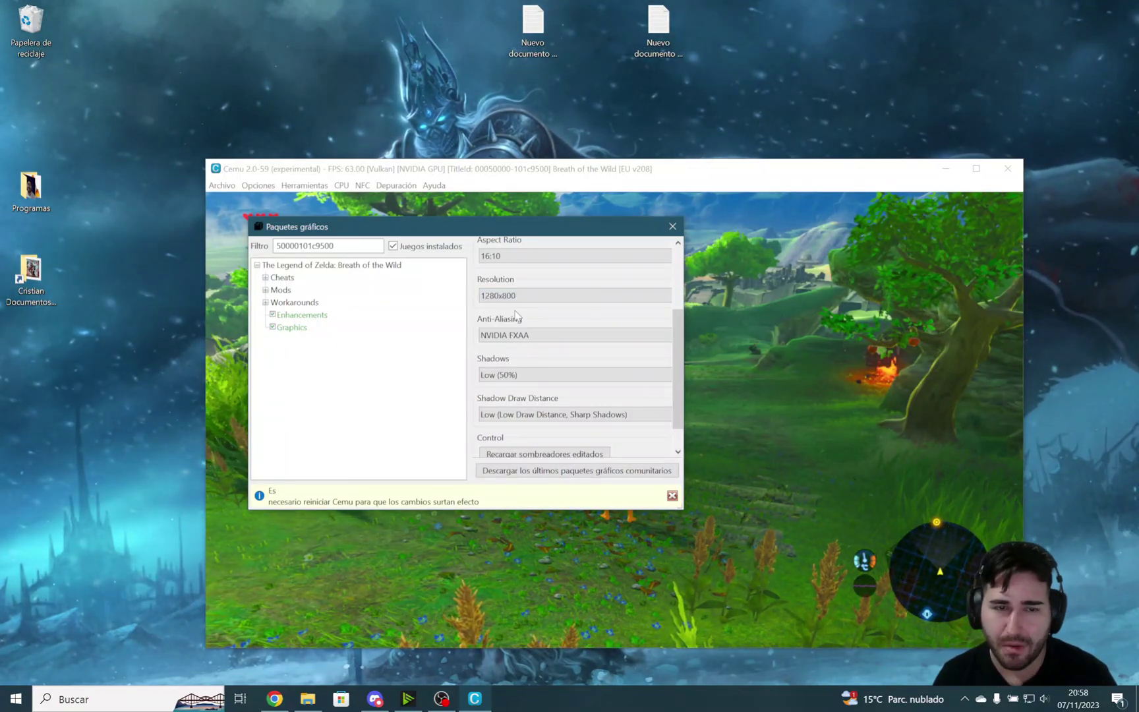
pyautogui.click(672, 228)
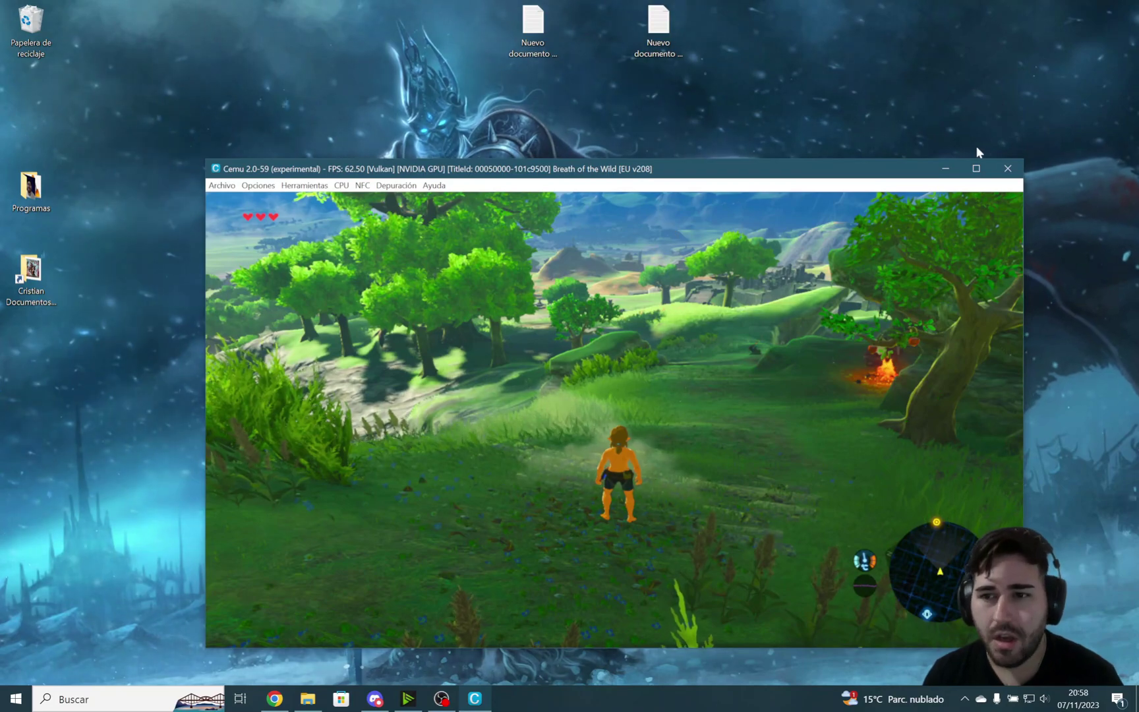
# Close the emulator, switch to Discord, and locate the wiiu-cemu channel in the ToxicZone server's channel list
pyautogui.click(1008, 168)
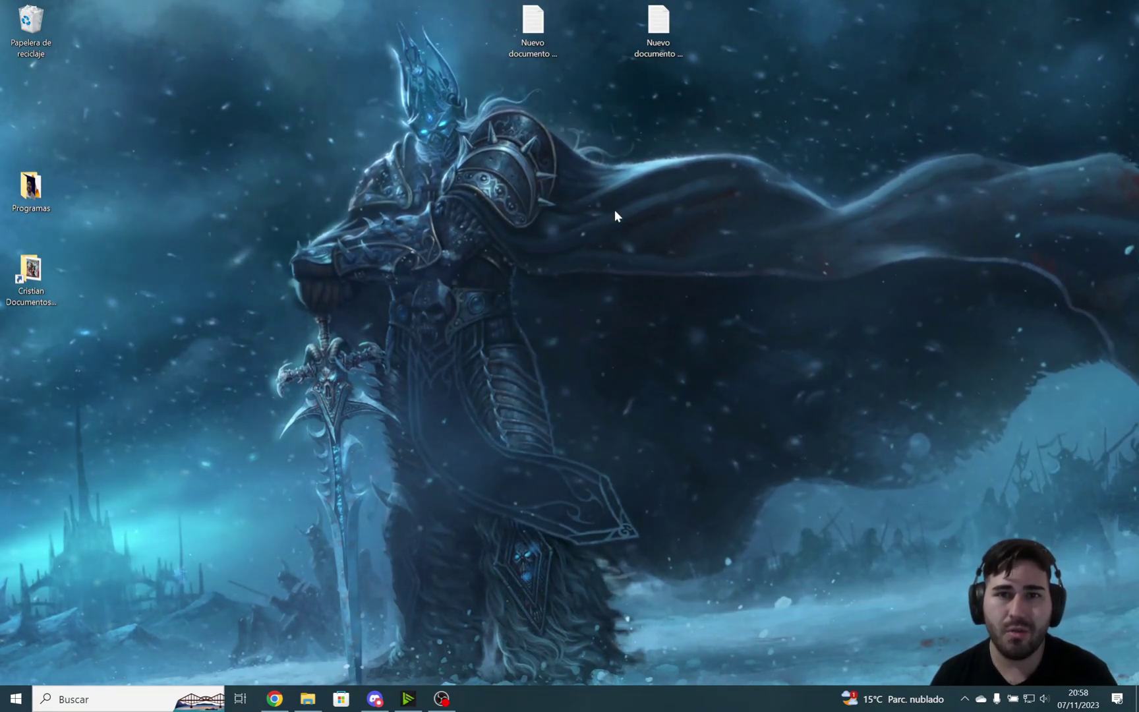
pyautogui.click(374, 700)
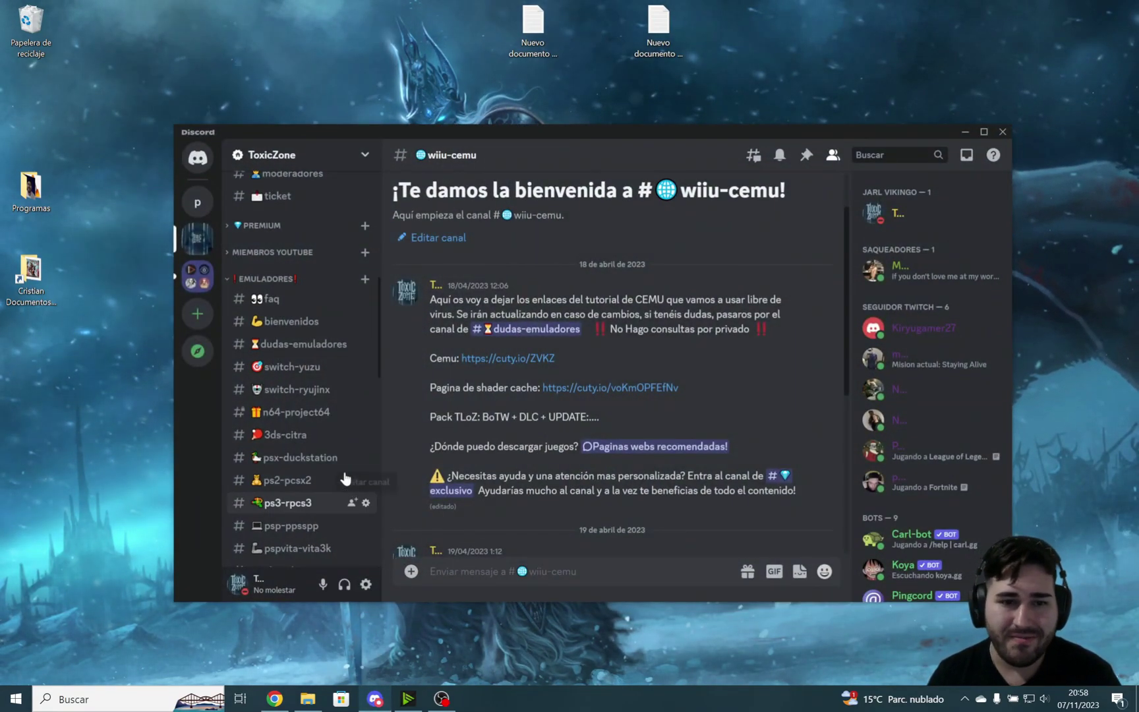
pyautogui.scroll(-3, 351, 483)
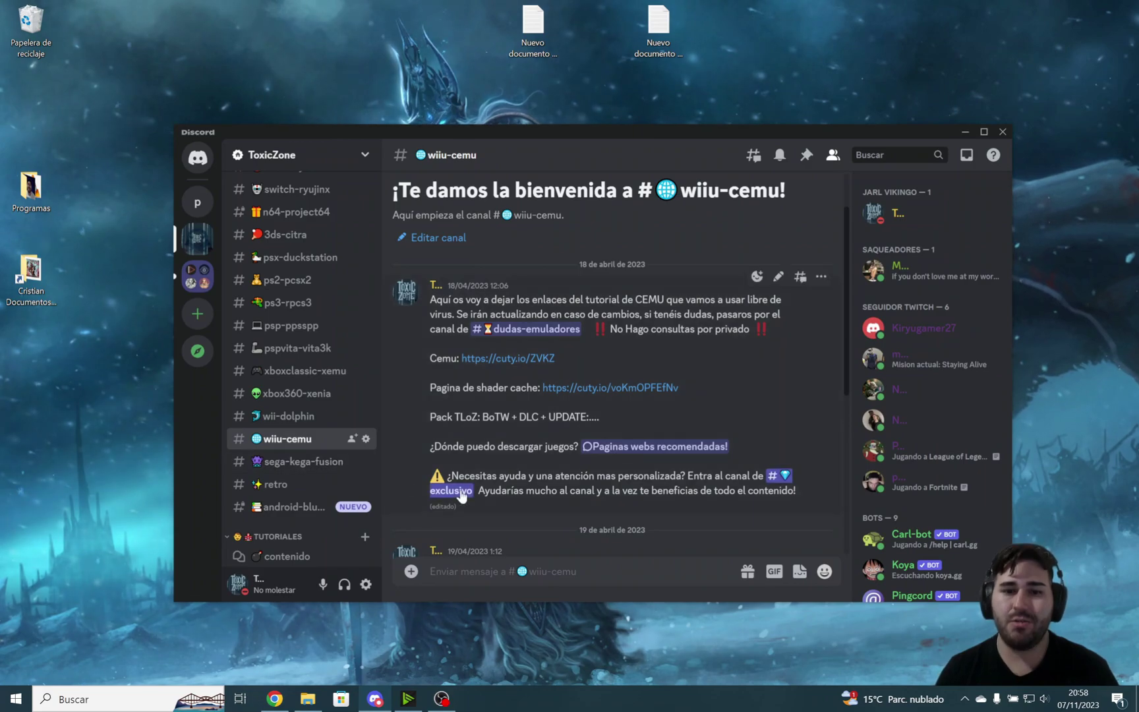